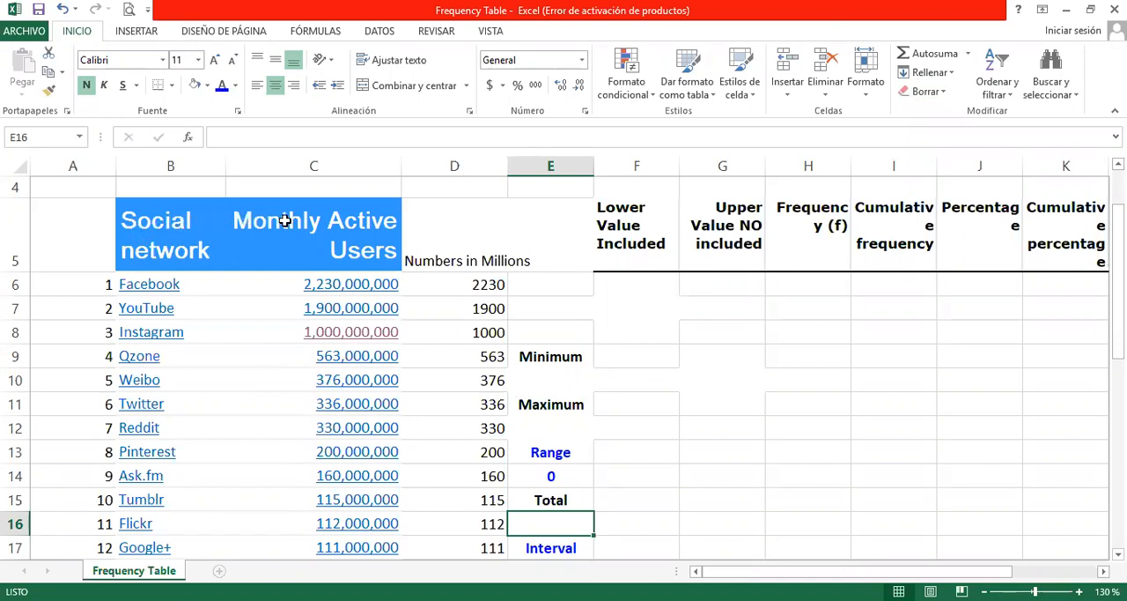
Step: Enter a formula in D6 that divides Facebook's monthly active users in C6 by 1000000
scroll(132, 300, "down", 3)
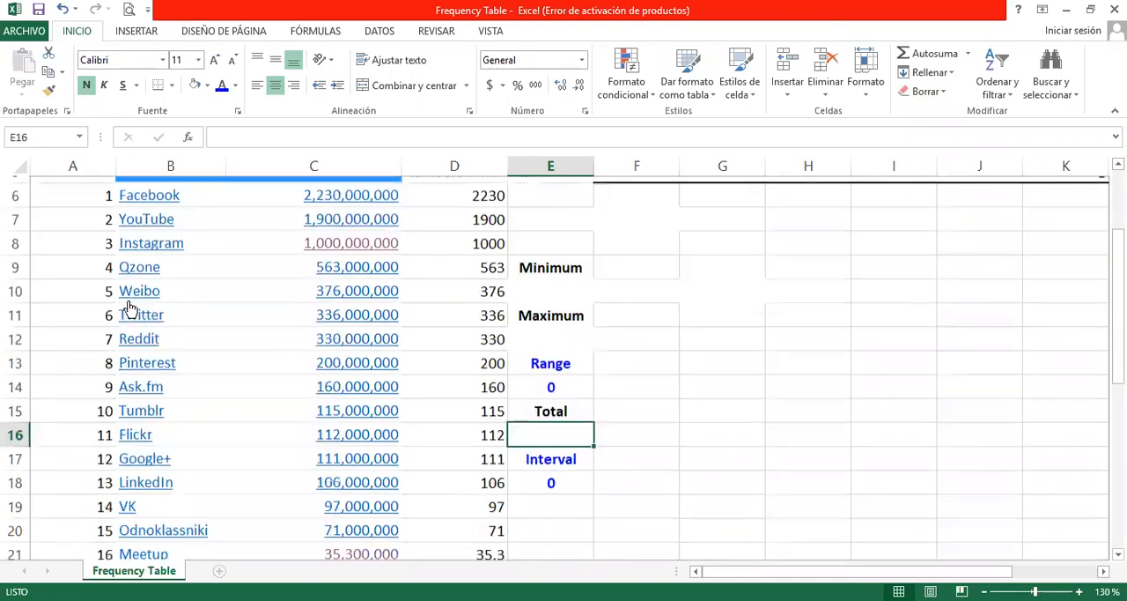
scroll(113, 392, "up", 1)
scroll(112, 392, "up", 3)
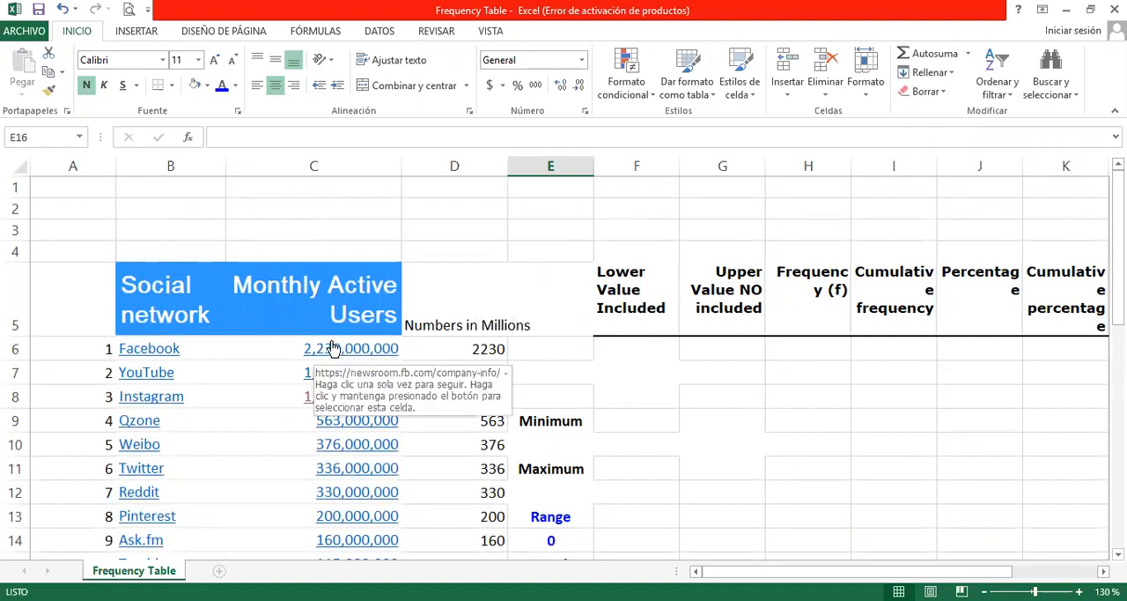
left_click(456, 349)
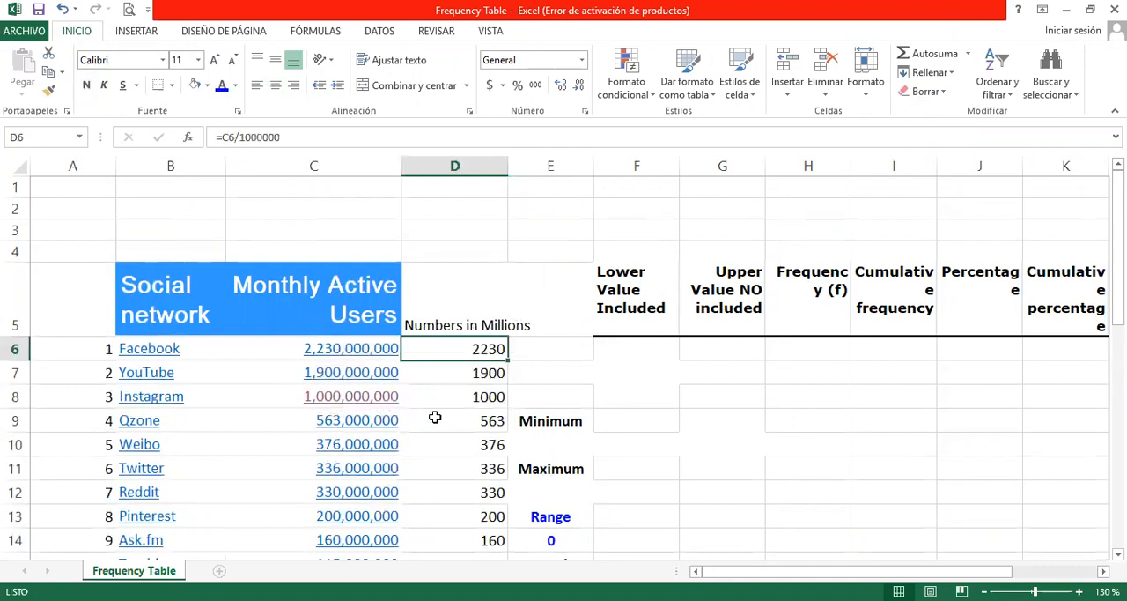
type("+")
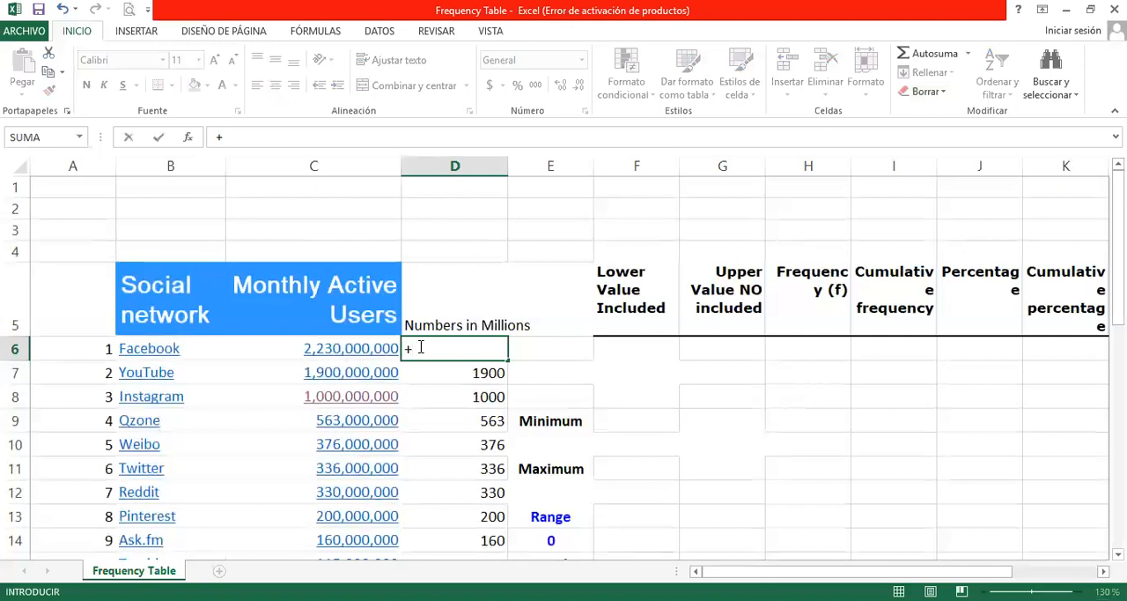
left_click(350, 348)
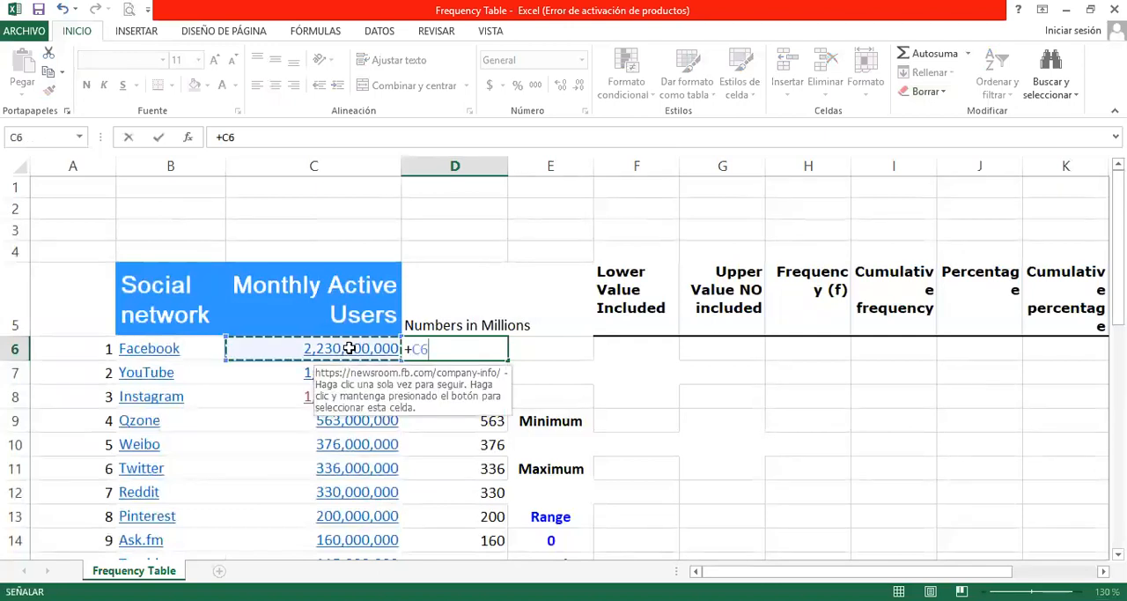
type("/1000000")
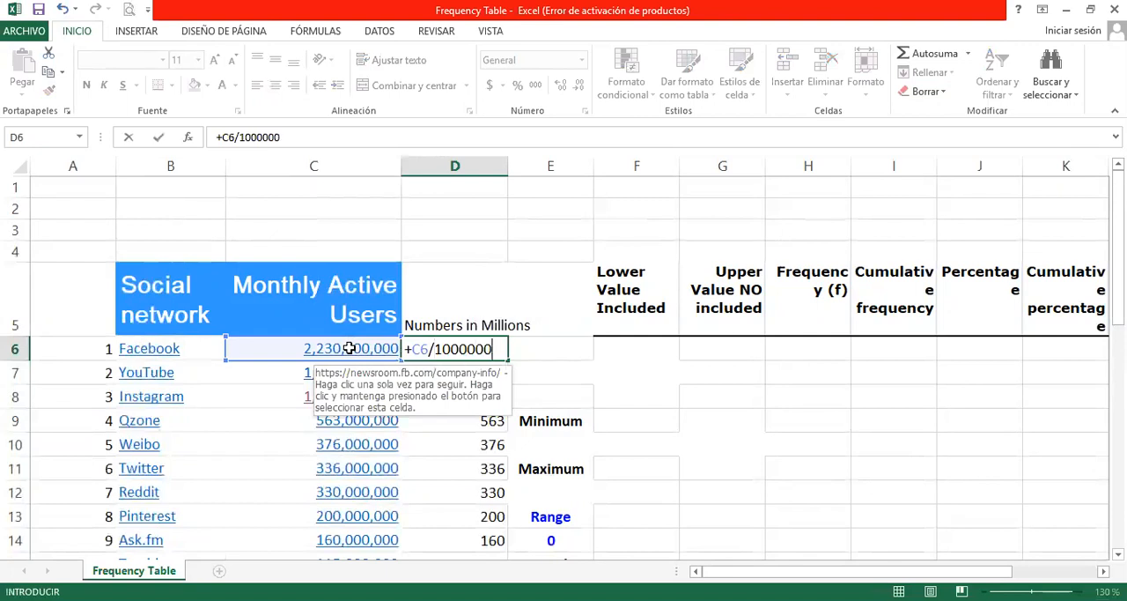
key("Return")
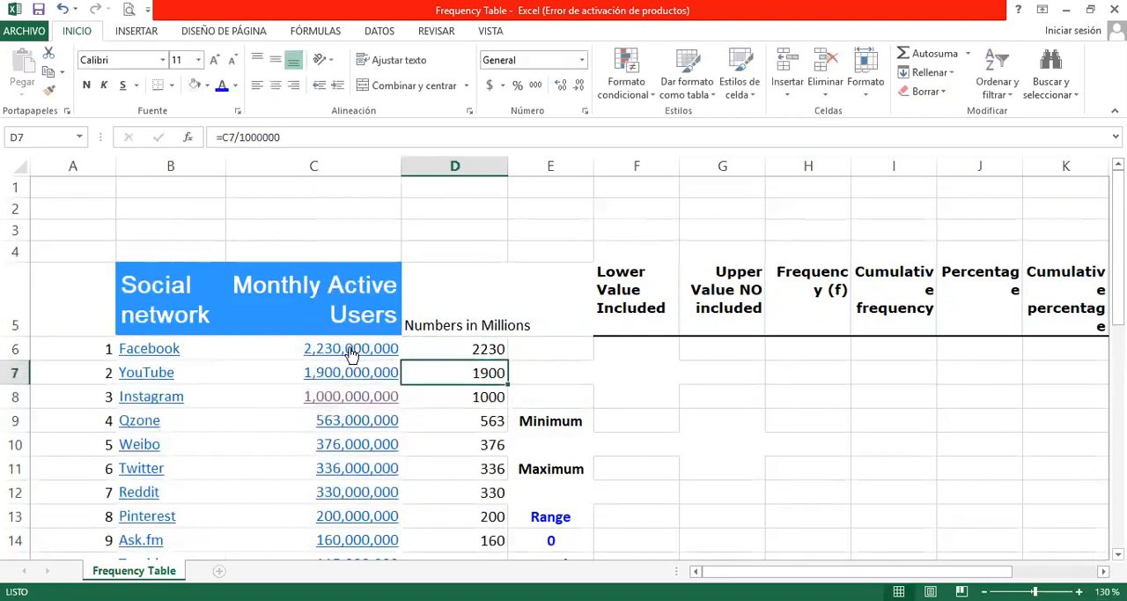
Step: Clear D7:D14 and fill the D6 formula down through the emptied cells of the Numbers in Millions column
left_click(450, 348)
left_click_drag(460, 371, 449, 531)
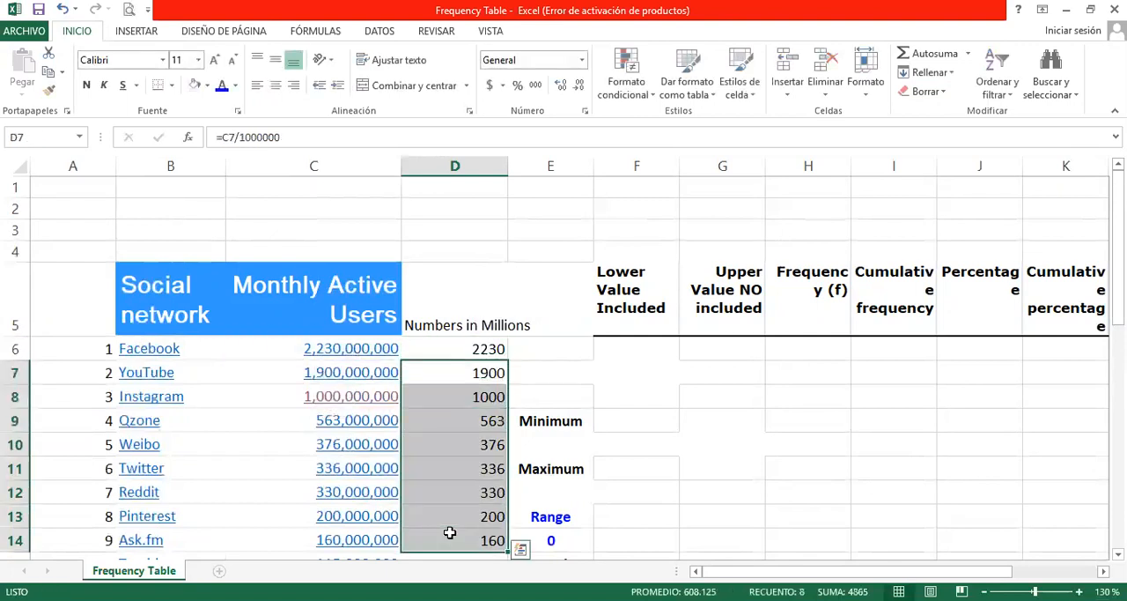
key("Delete")
left_click(456, 350)
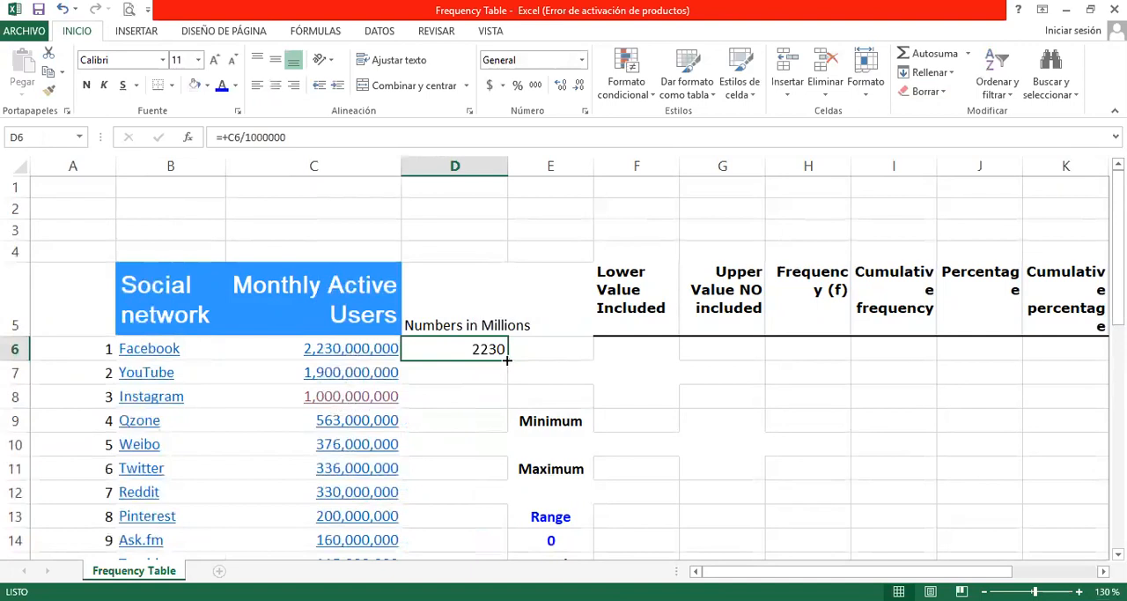
left_click_drag(508, 360, 484, 415)
left_click(468, 339)
scroll(433, 455, "up", 1)
scroll(432, 454, "down", 4)
scroll(431, 456, "down", 2)
scroll(447, 432, "up", 6)
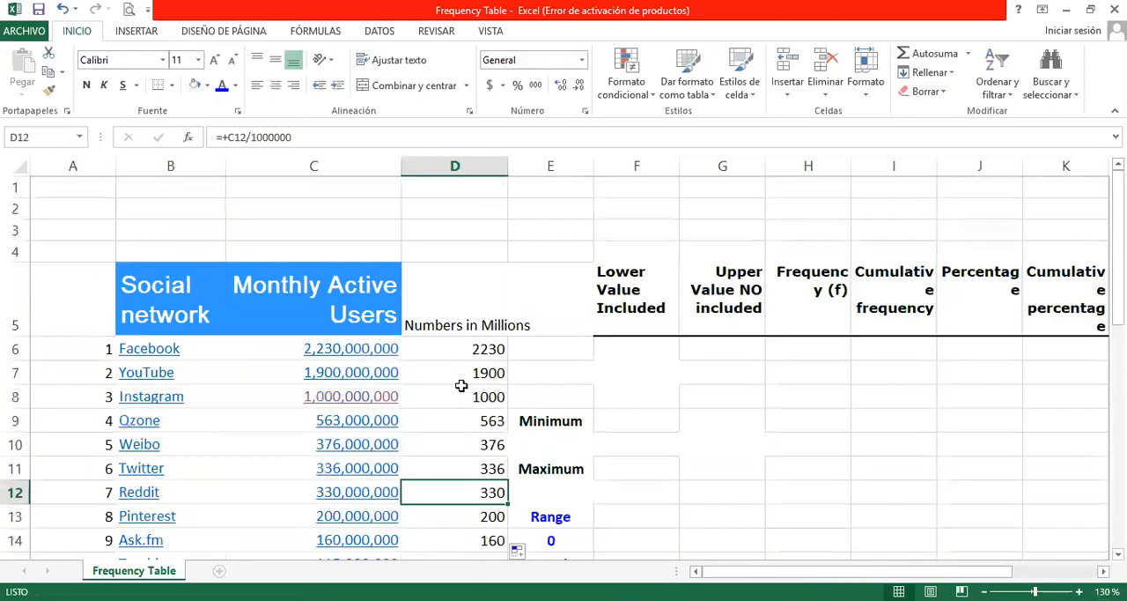
Step: Calculate the minimum of D6:D21 with the MIN function in cell E10, under the Minimum label
scroll(462, 385, "down", 1)
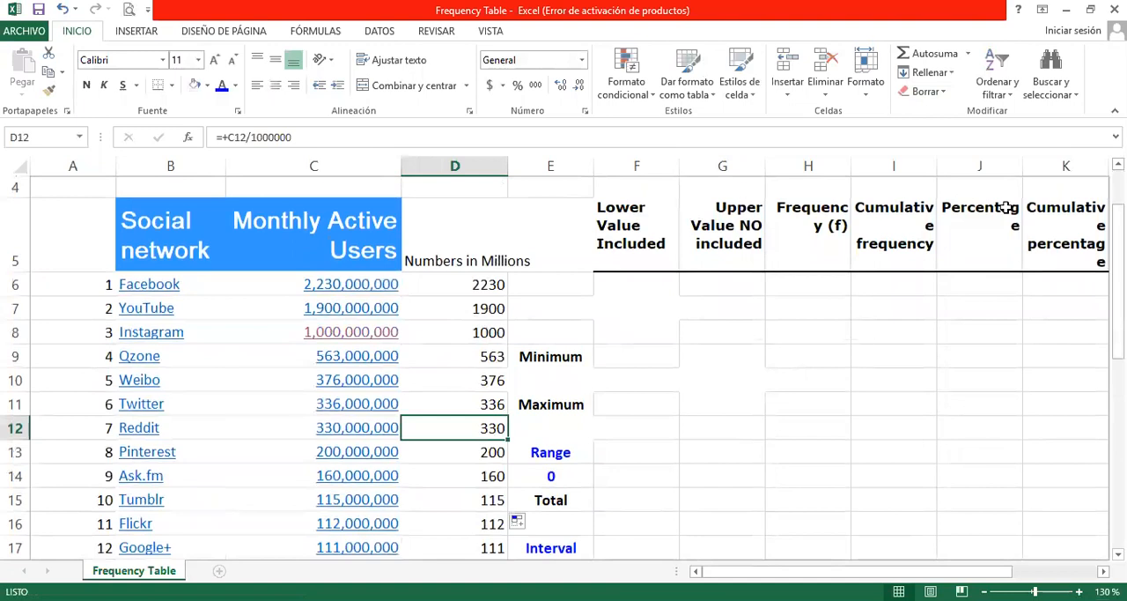
left_click(564, 381)
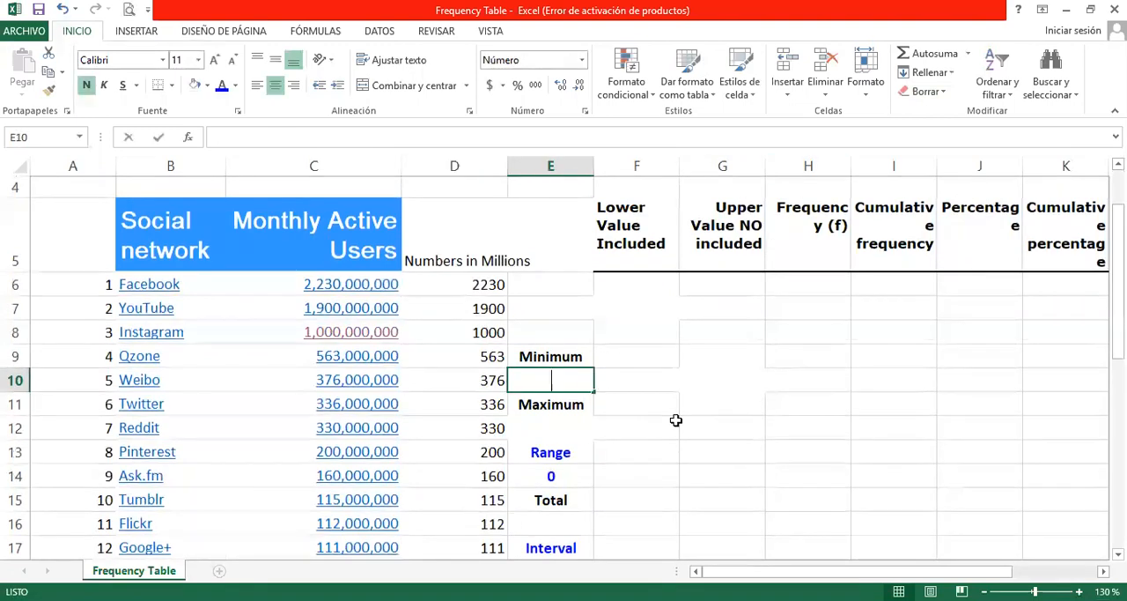
type("+")
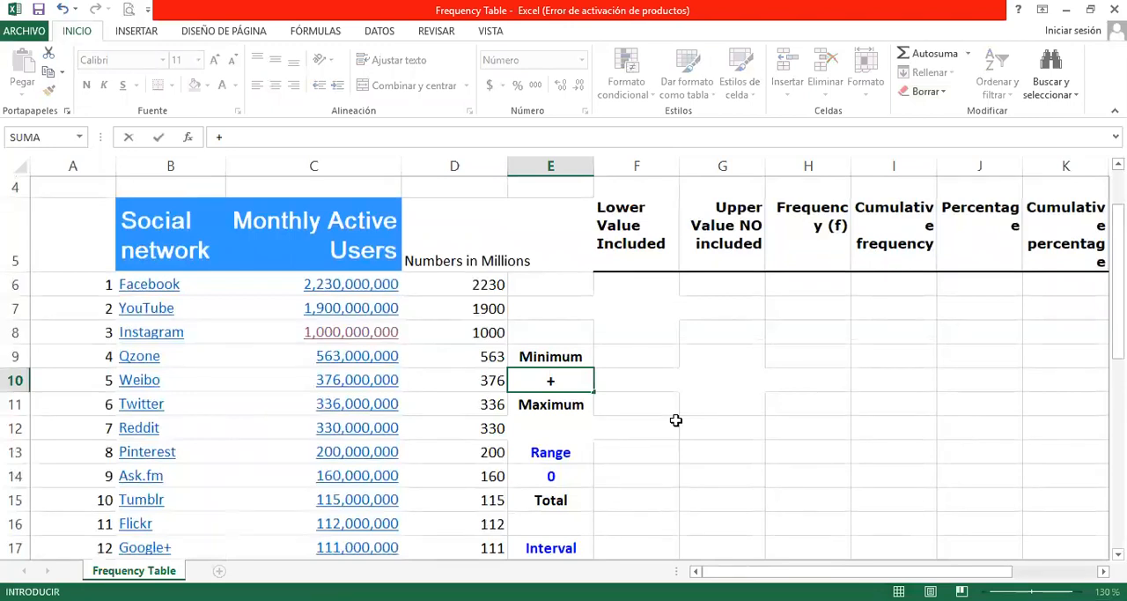
type("min")
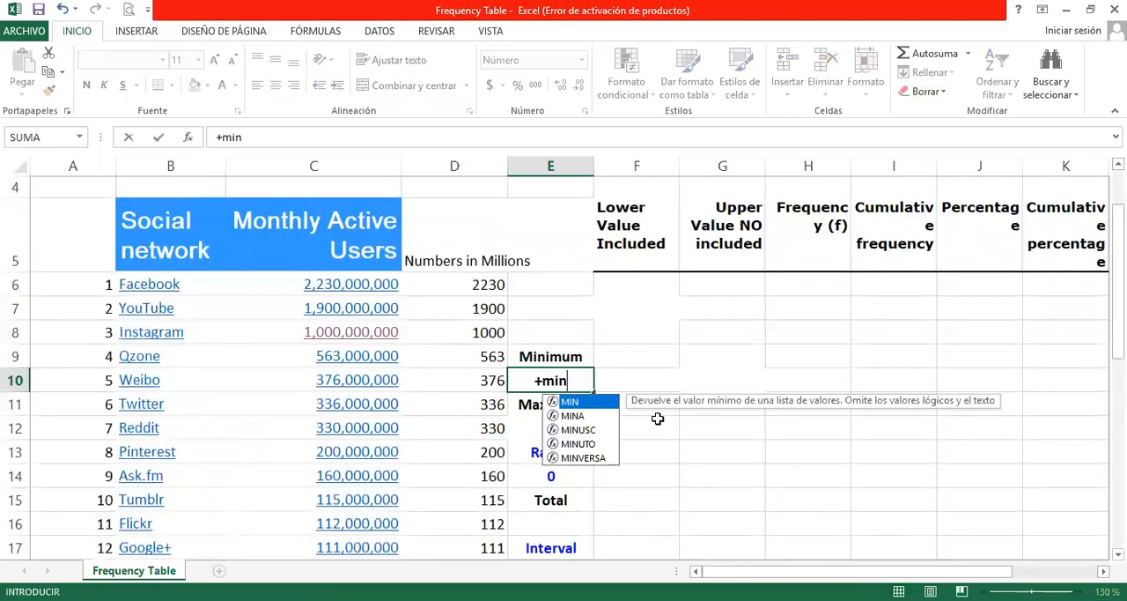
double_click(590, 405)
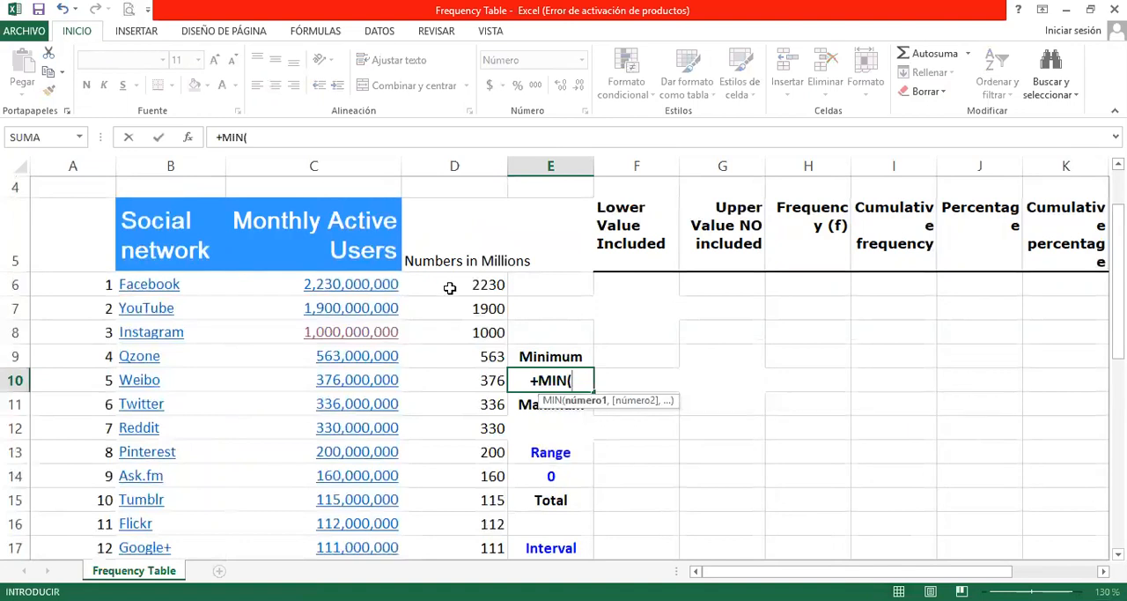
left_click(448, 286)
left_click_drag(447, 285, 441, 523)
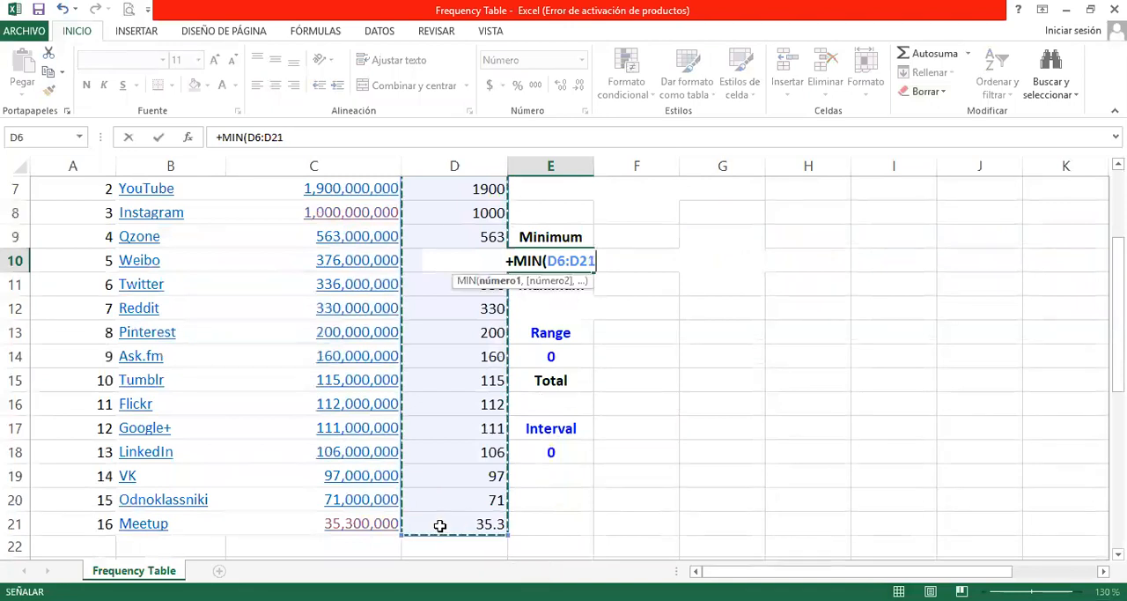
key("Return")
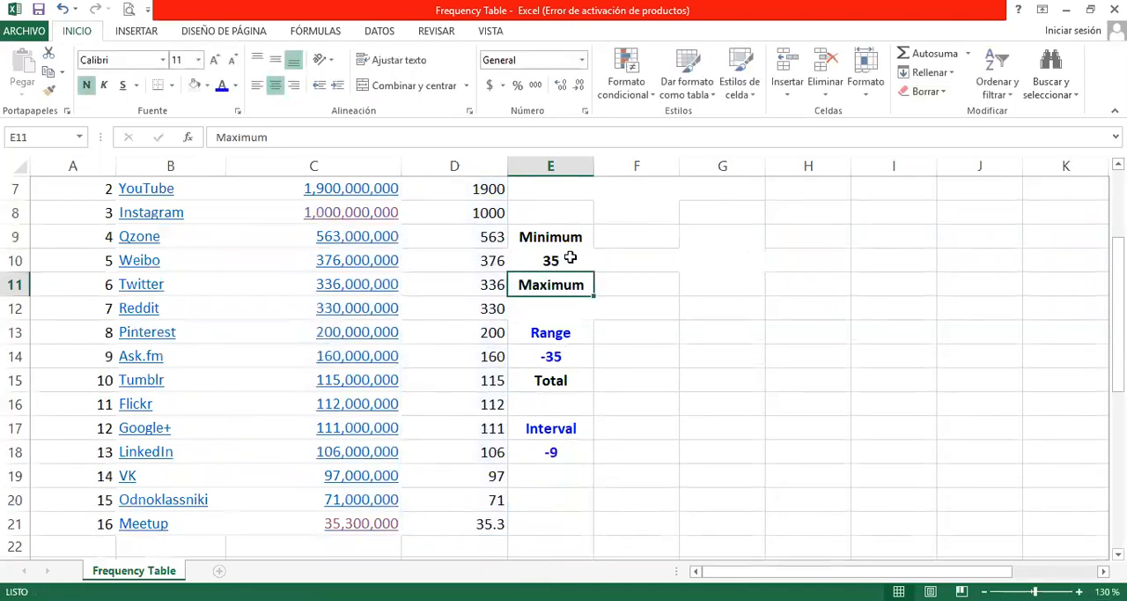
Step: Clear the existing Range formula from cell E14
left_click(574, 311)
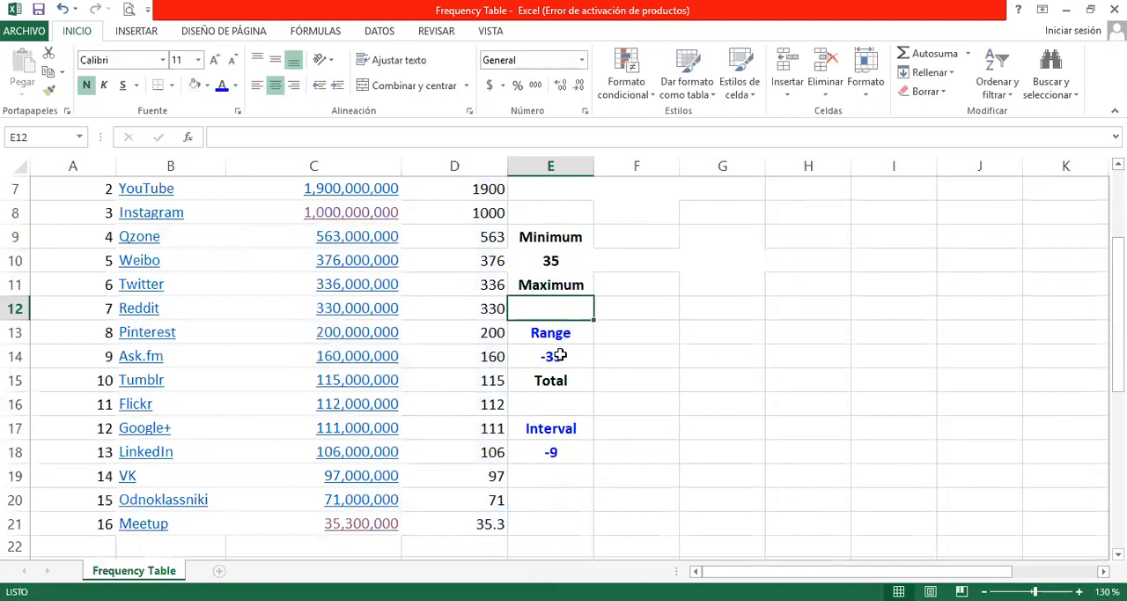
left_click(560, 355)
key("Delete")
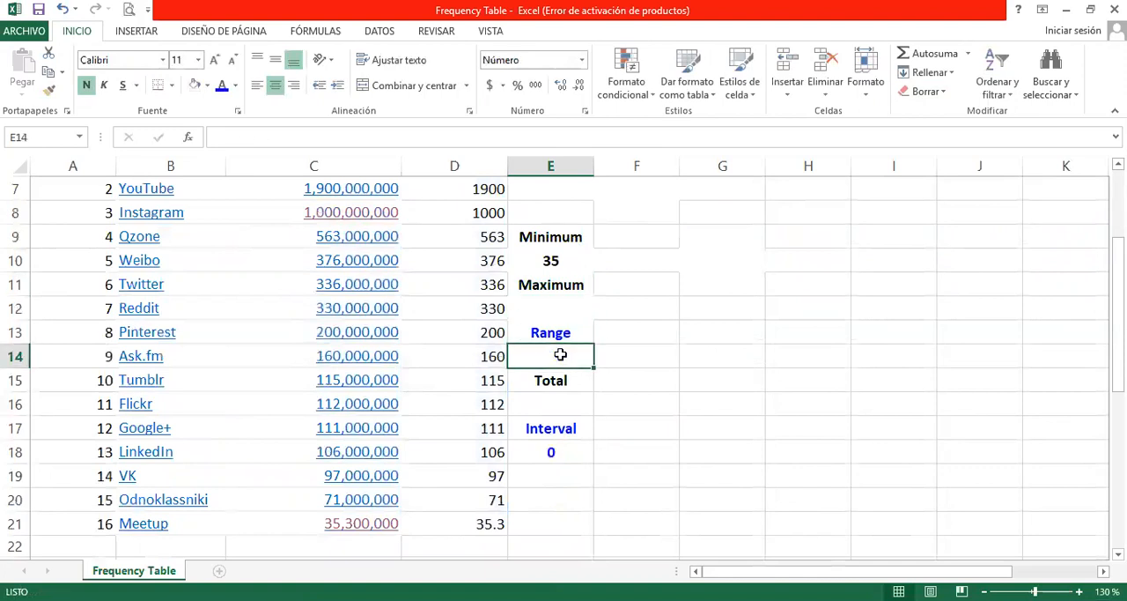
Step: Calculate the maximum of D6:D21 with the MAX function in cell E12, under the Maximum label
left_click(569, 309)
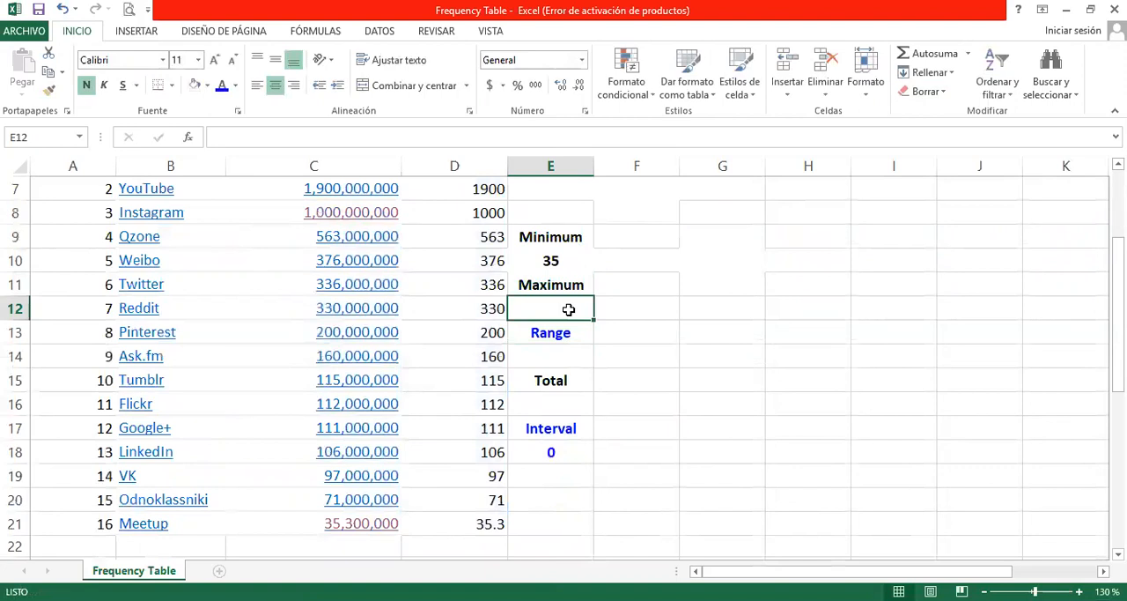
type("+")
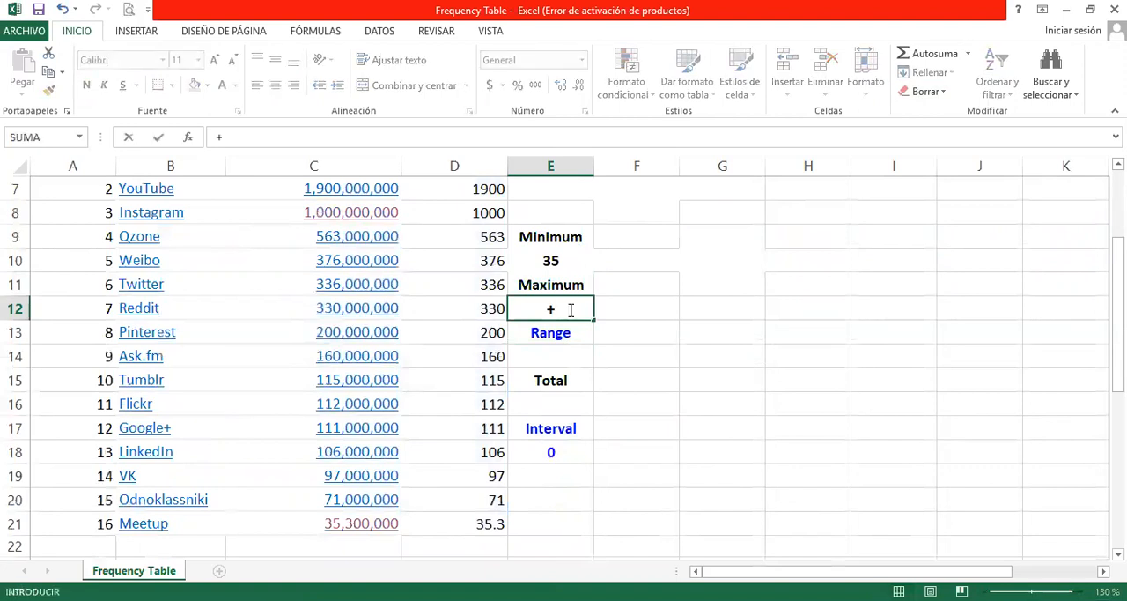
type("max")
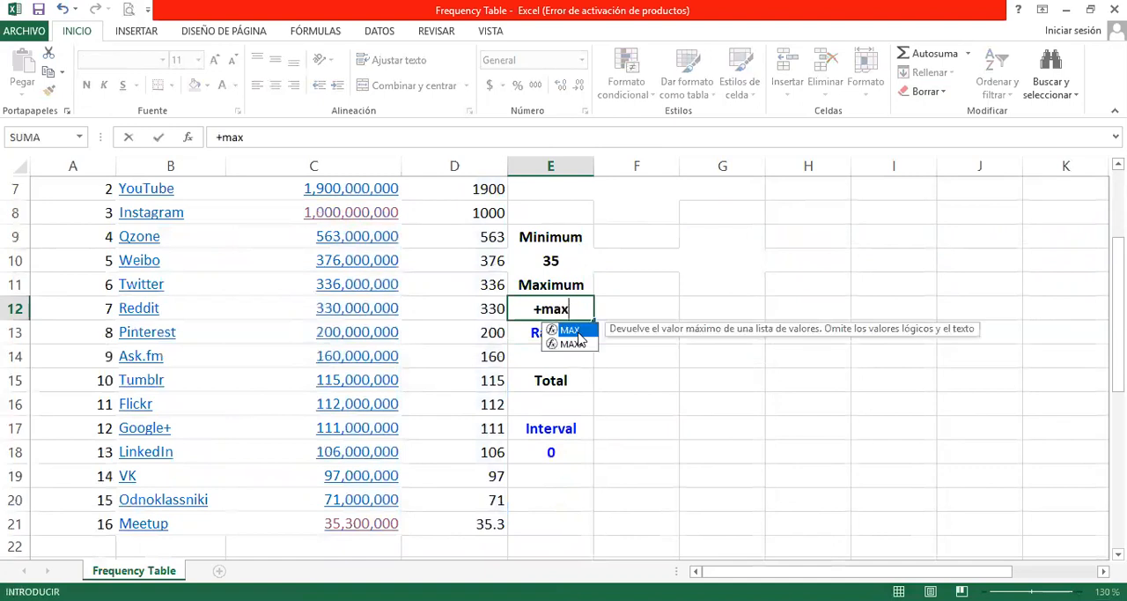
double_click(574, 331)
scroll(441, 215, "up", 1)
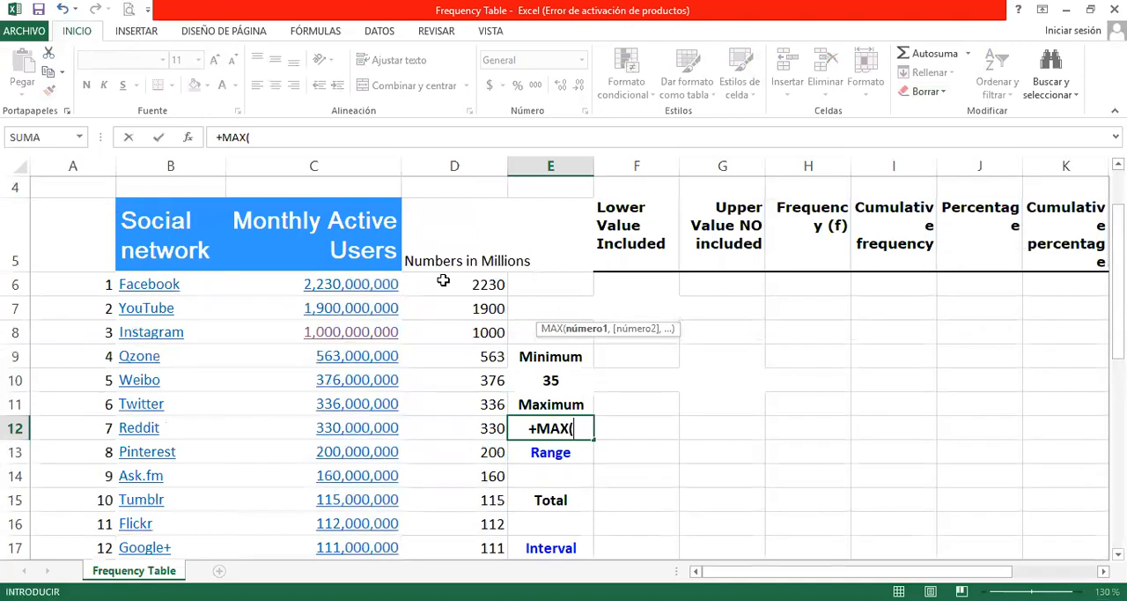
left_click_drag(443, 280, 453, 540)
key("Return")
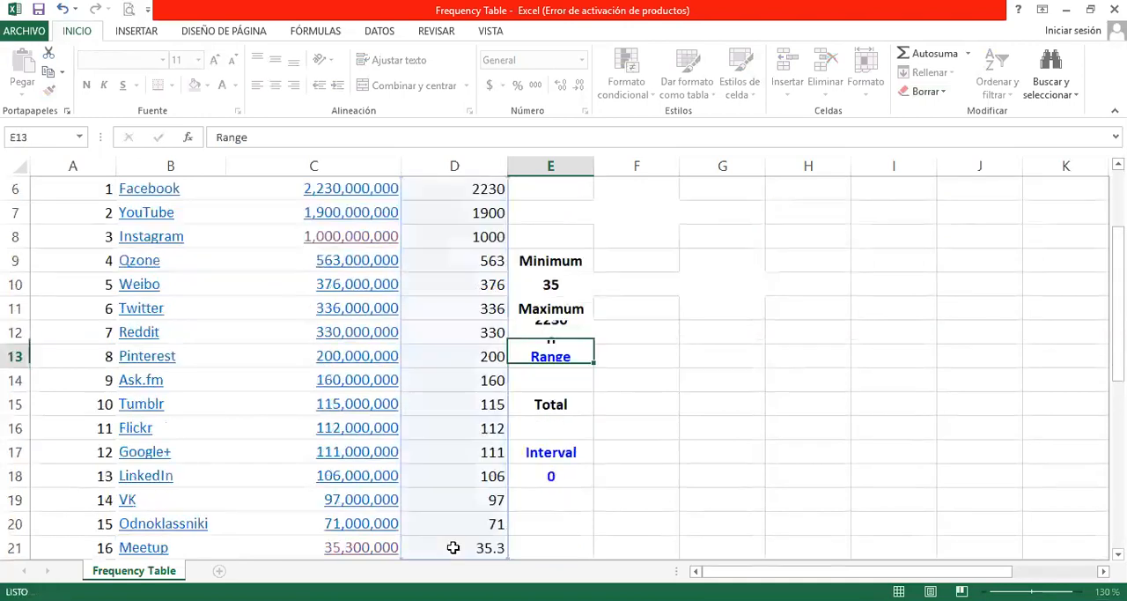
Step: Calculate the range in cell E14 by subtracting the minimum in E10 from the maximum in E12
left_click(560, 382)
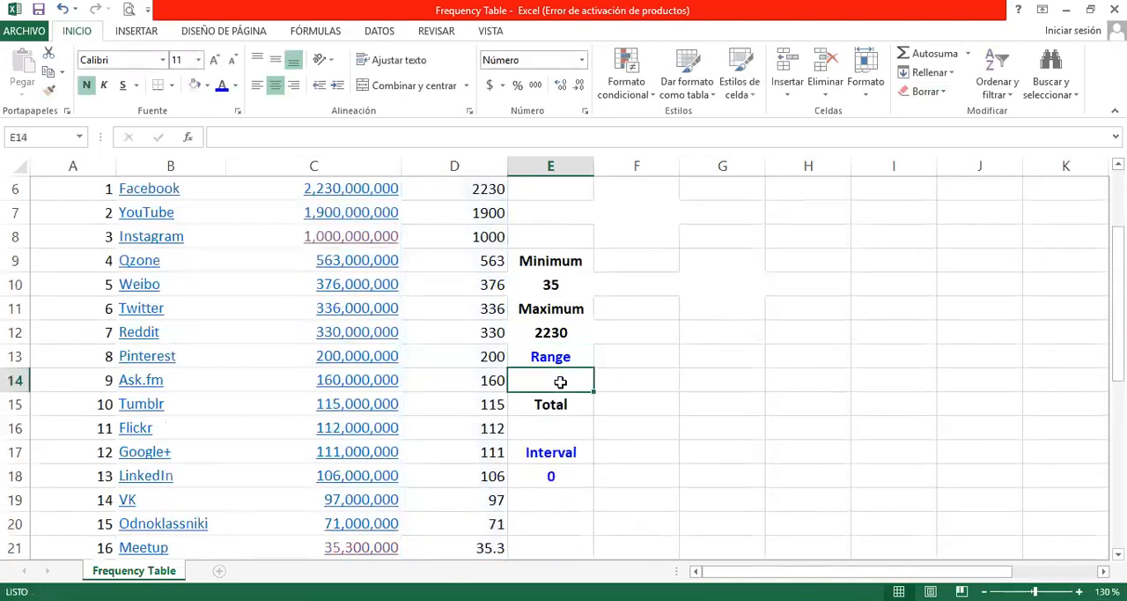
type("+")
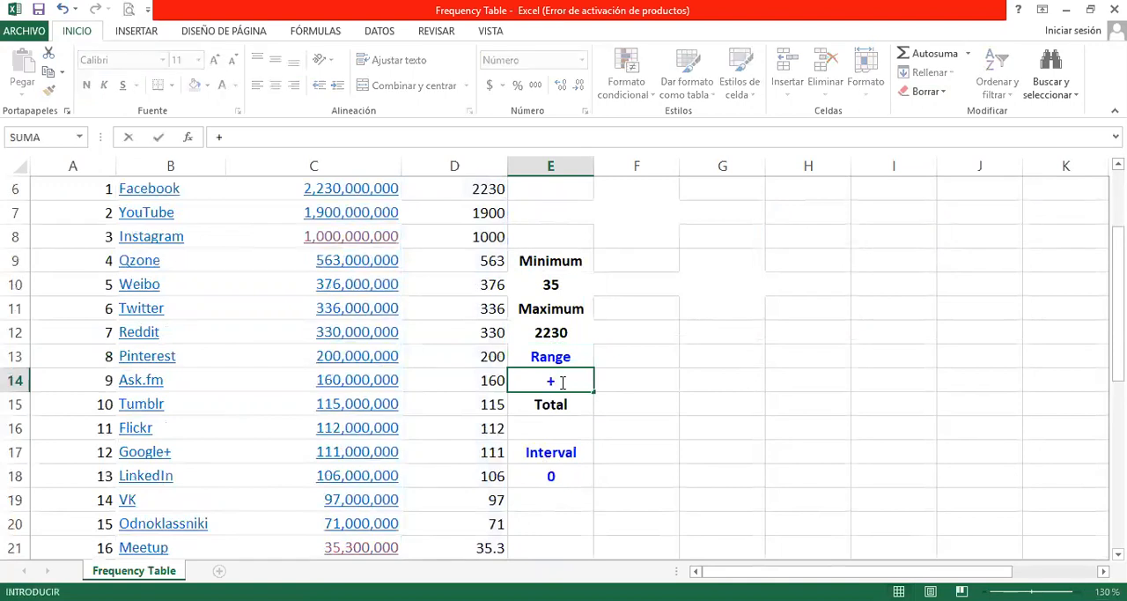
left_click(581, 331)
type("-")
left_click(577, 282)
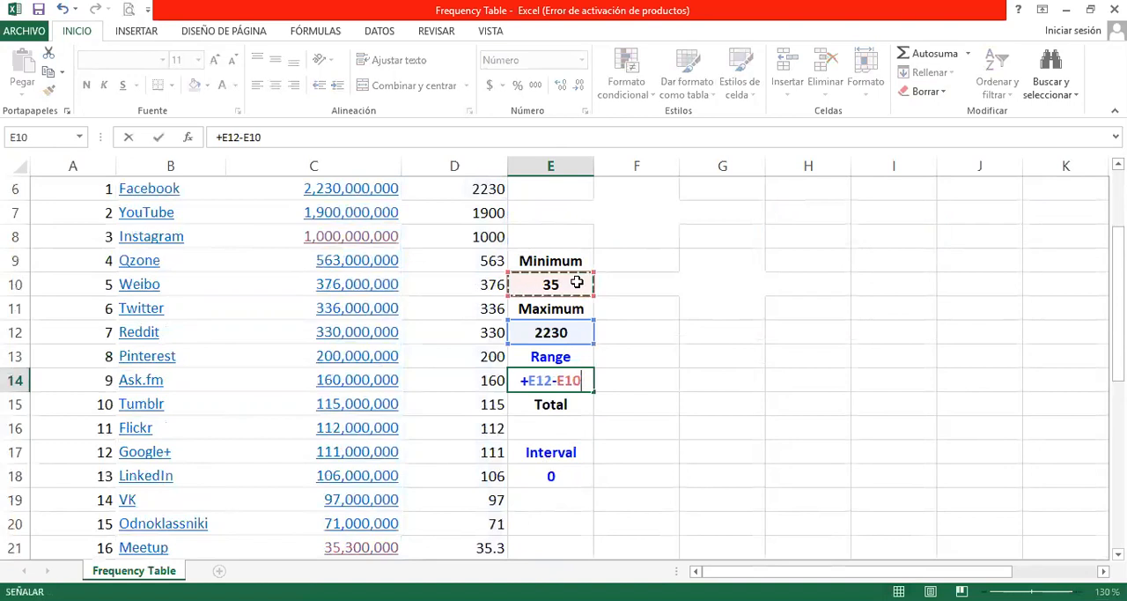
key("Return")
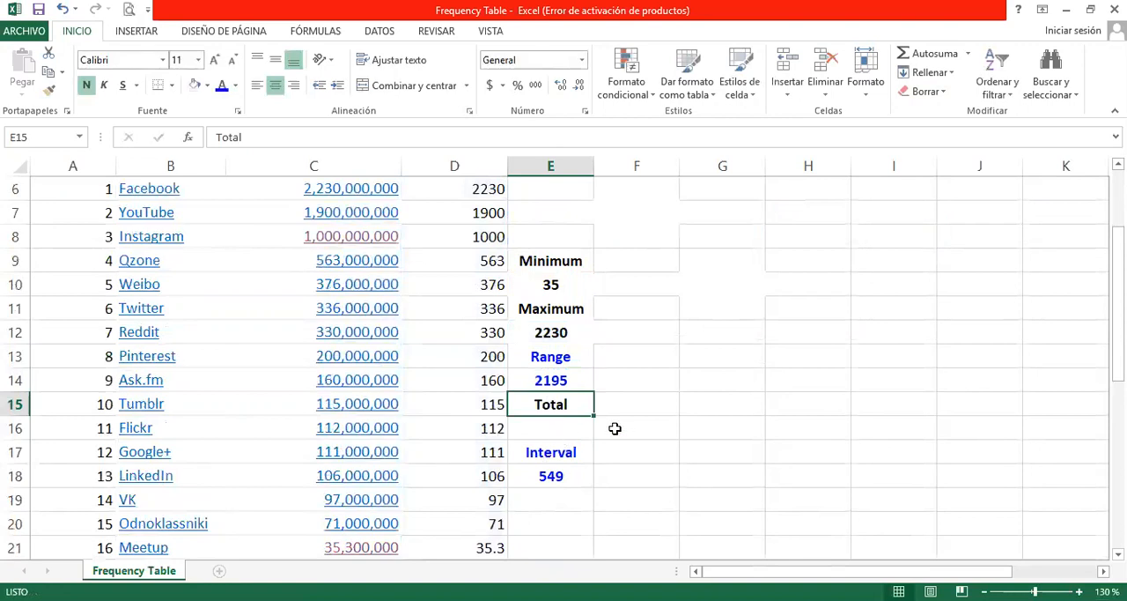
scroll(617, 429, "up", 1)
scroll(641, 429, "down", 1)
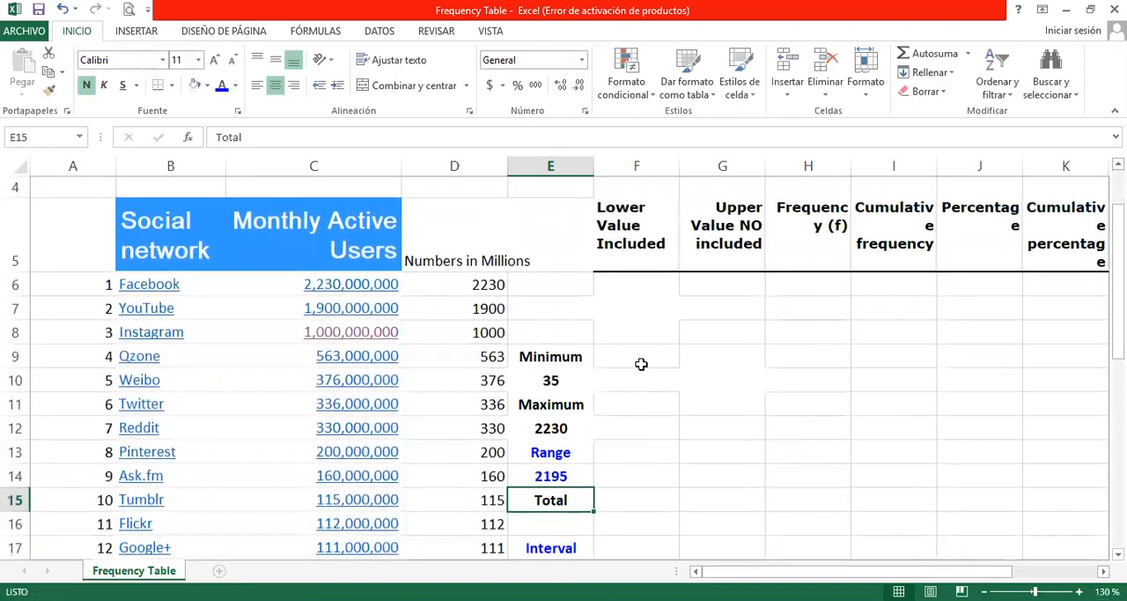
left_click_drag(645, 309, 721, 403)
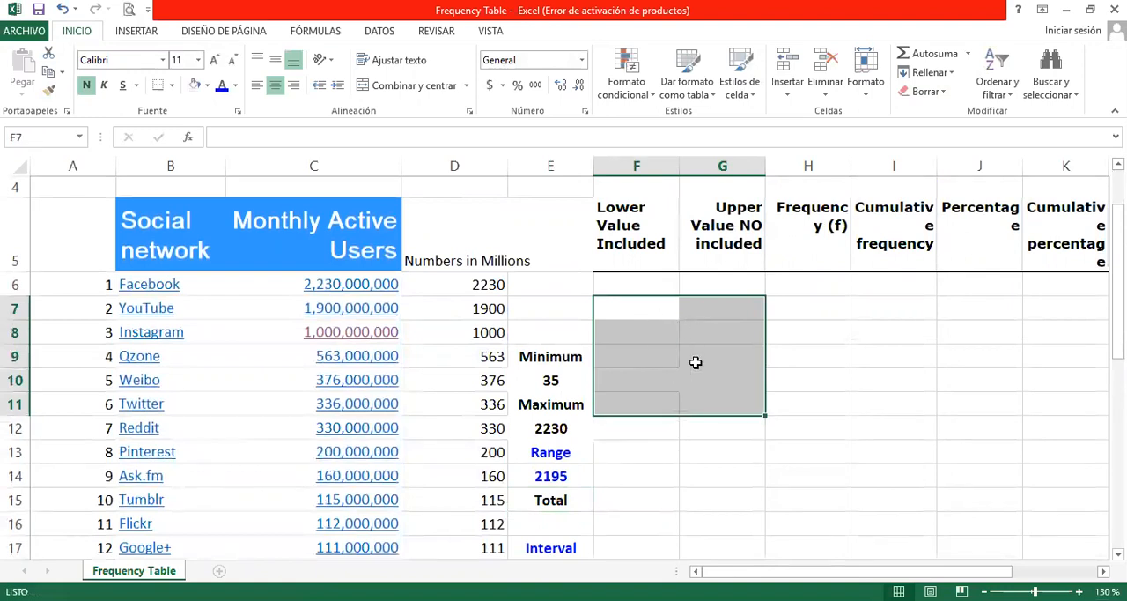
scroll(696, 362, "down", 2)
Step: Clear the existing Interval formula from cell E18
left_click(557, 379)
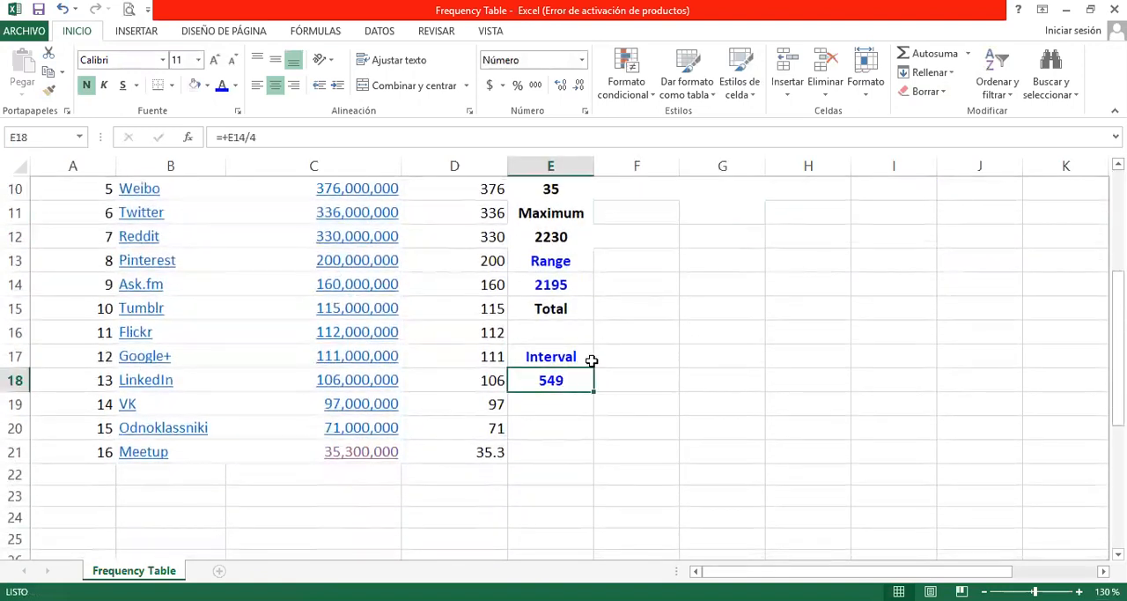
scroll(640, 335, "up", 2)
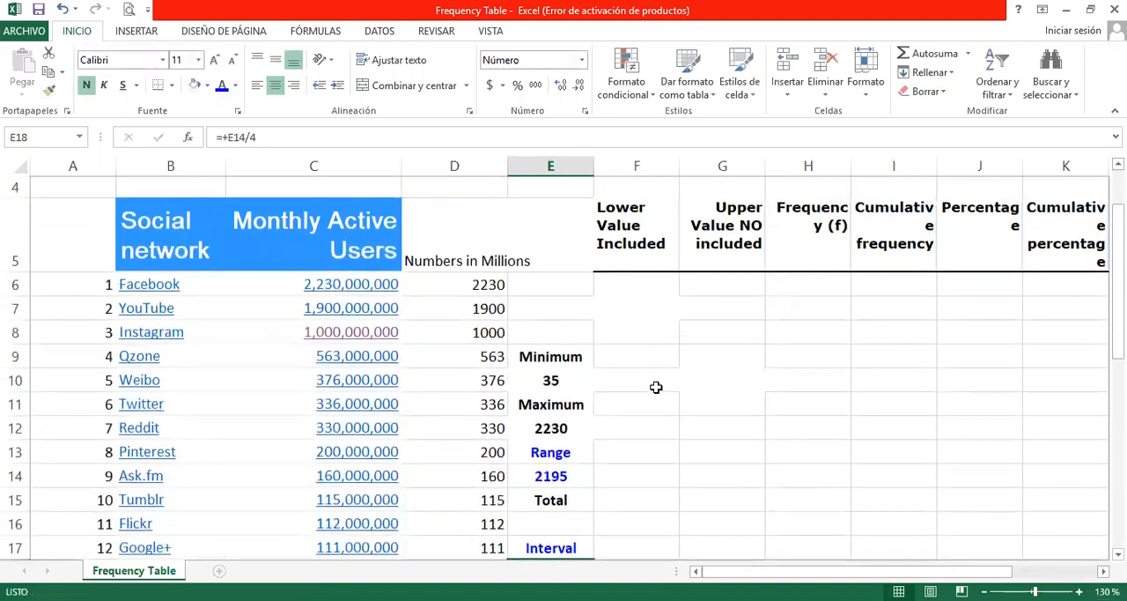
scroll(656, 387, "down", 1)
key("Delete")
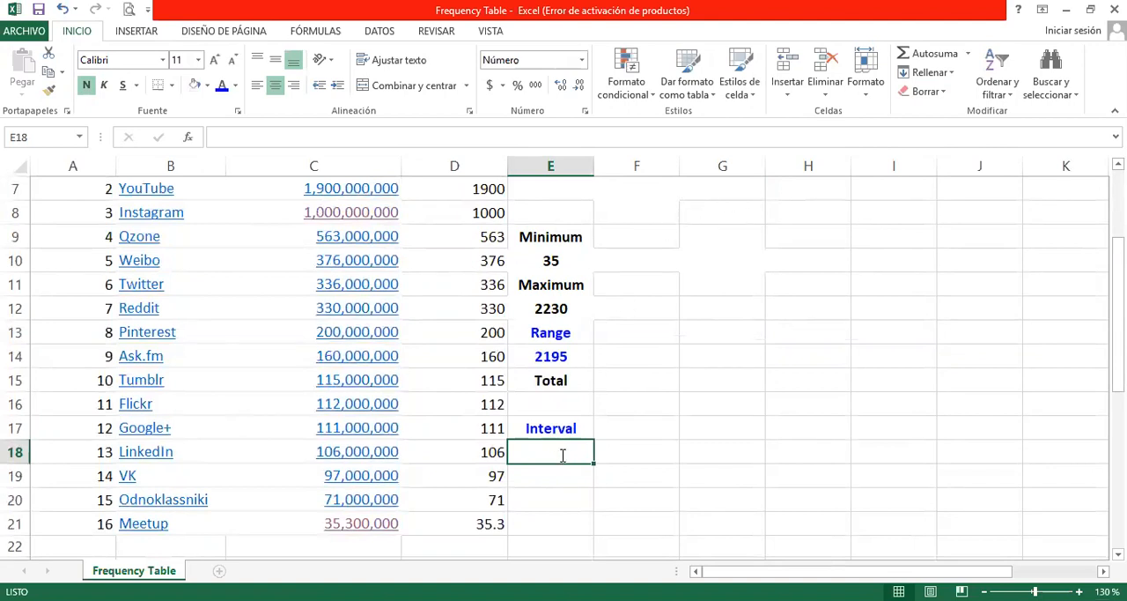
Step: Calculate the interval in cell E18 by dividing the range in E14 by 5
type("+")
left_click(576, 353)
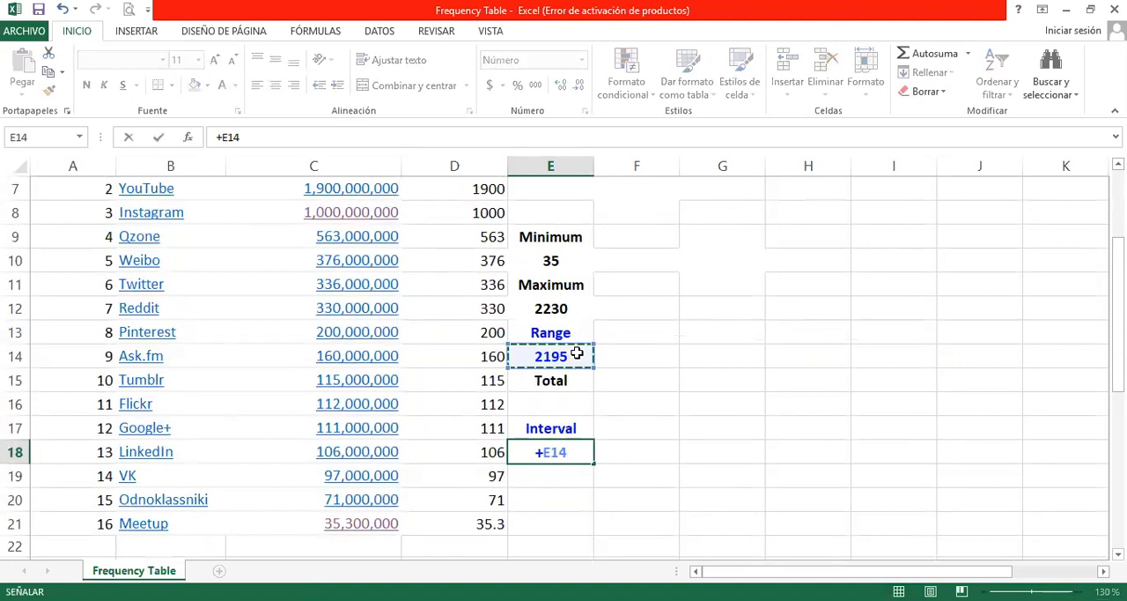
type("/5")
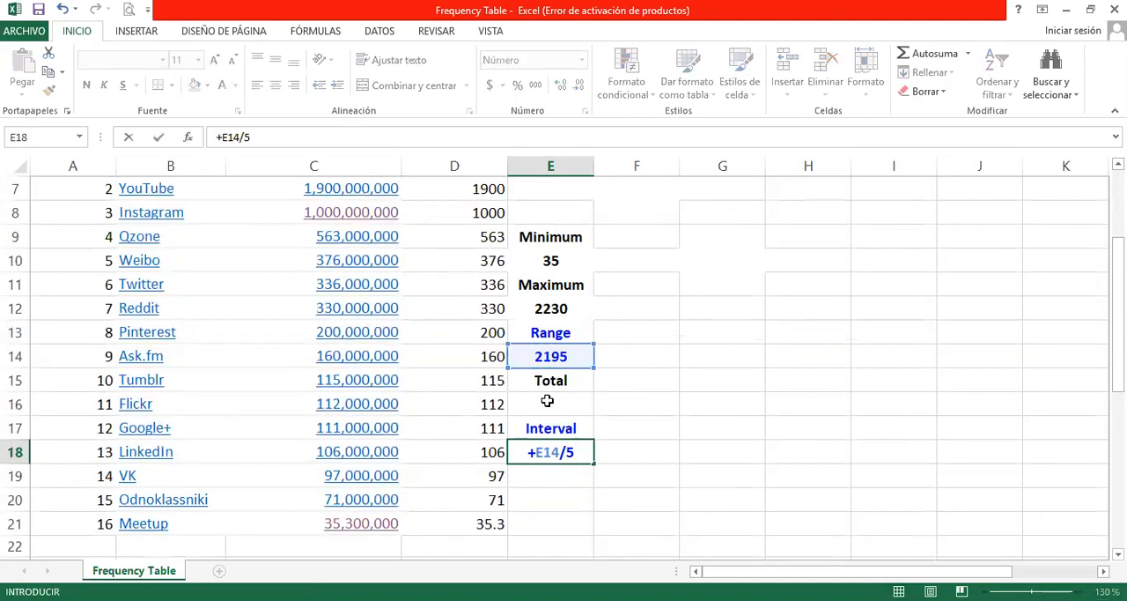
key("Return")
left_click(582, 451)
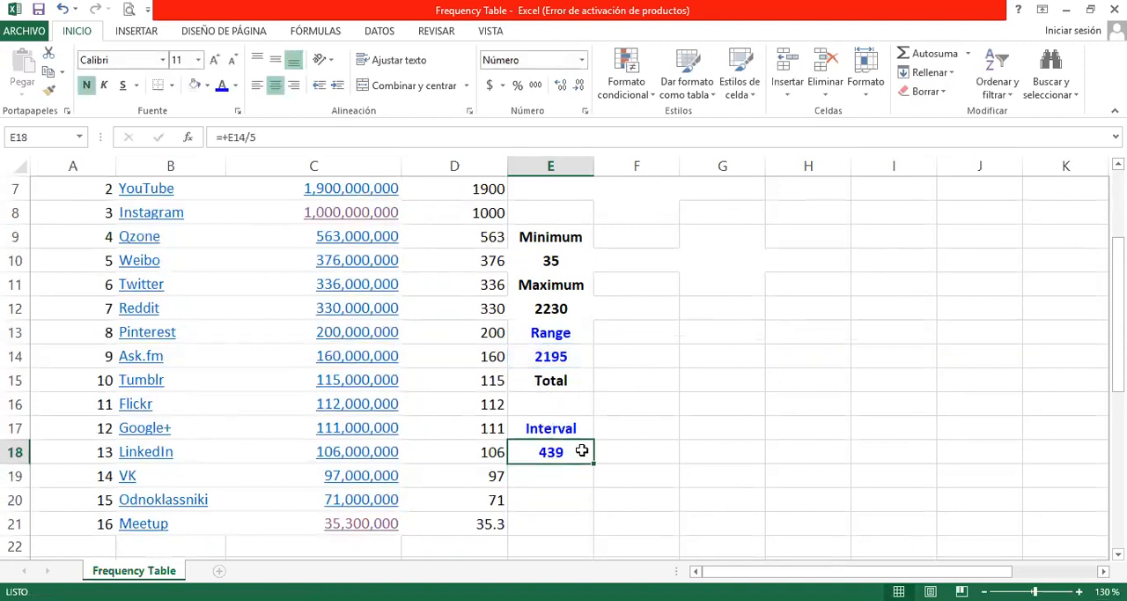
Step: Set the first Lower Value Included in cell F8 to reference the minimum in E10
scroll(583, 454, "up", 1)
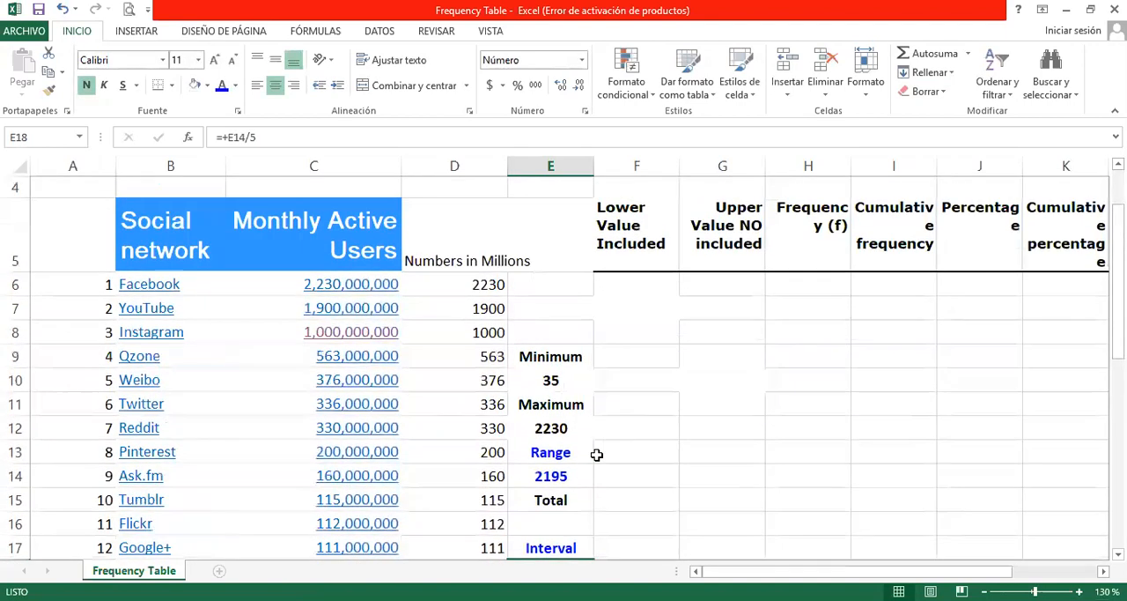
left_click(650, 331)
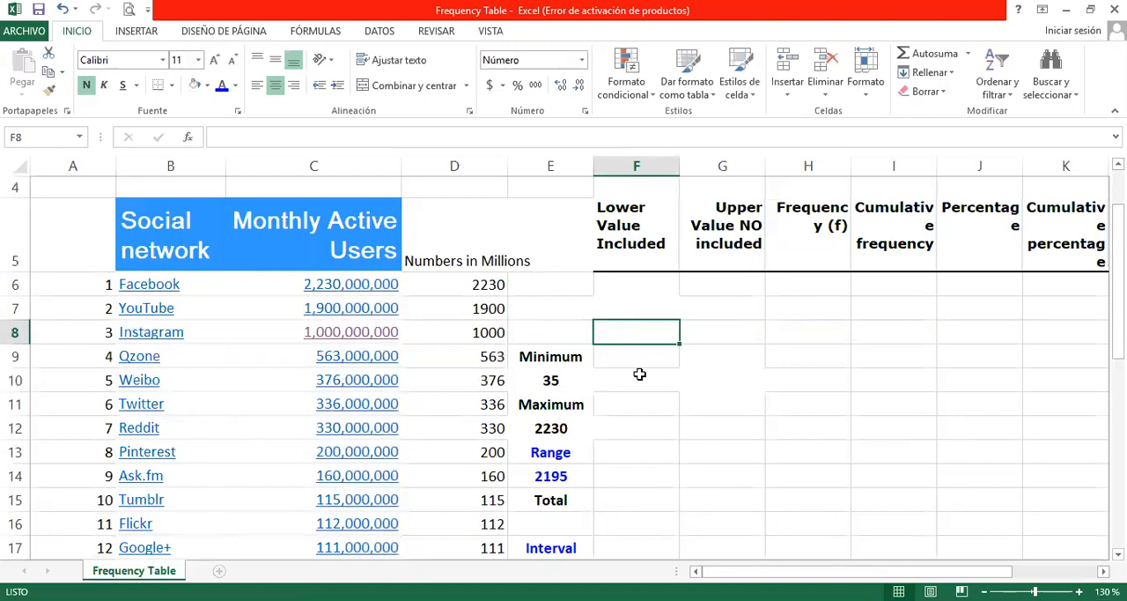
type("+")
left_click(569, 378)
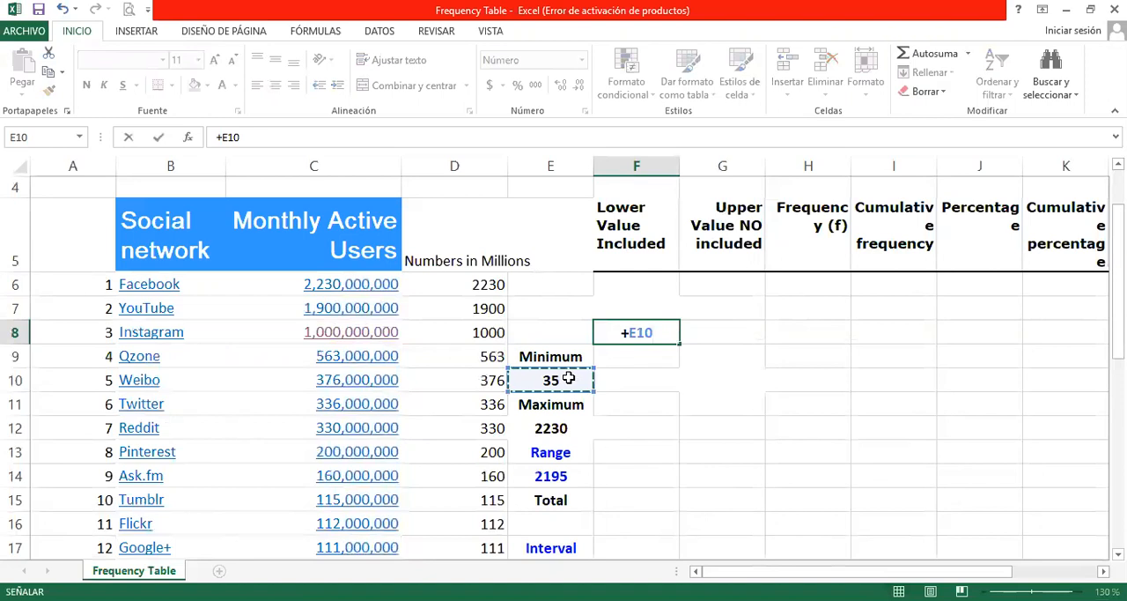
key("Return")
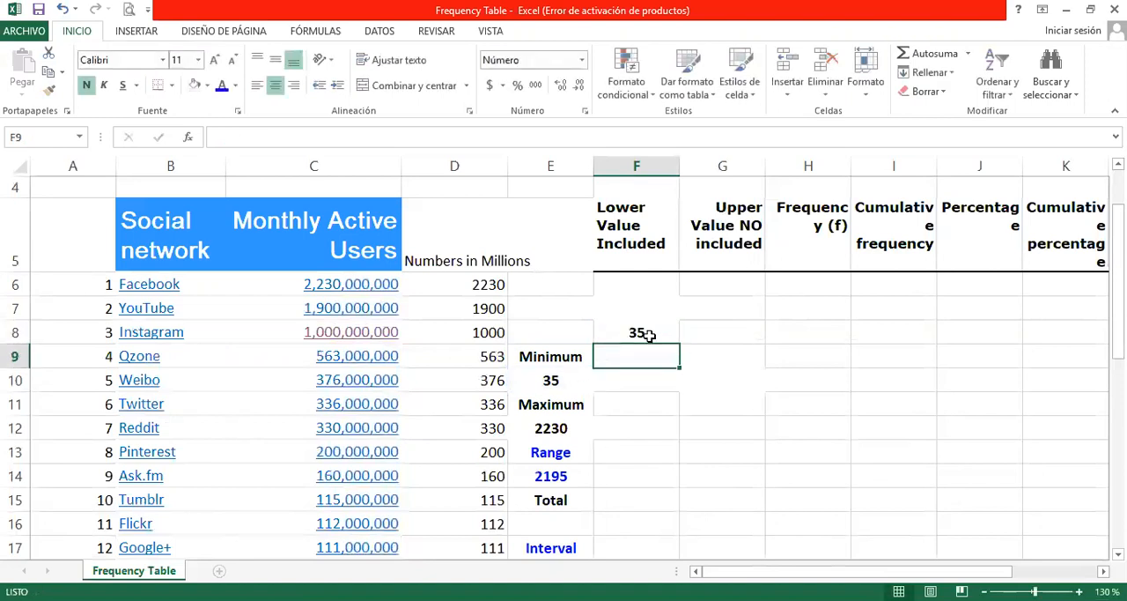
Step: Calculate the first Upper Value NO included in cell G8 by adding the interval 439 to F8
left_click(726, 334)
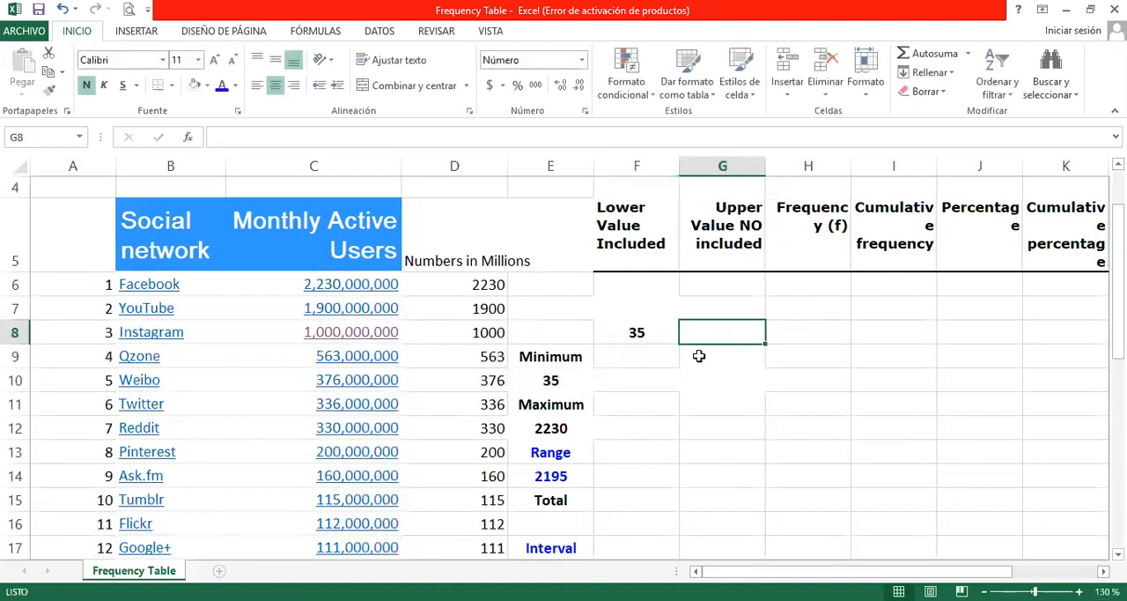
type("+")
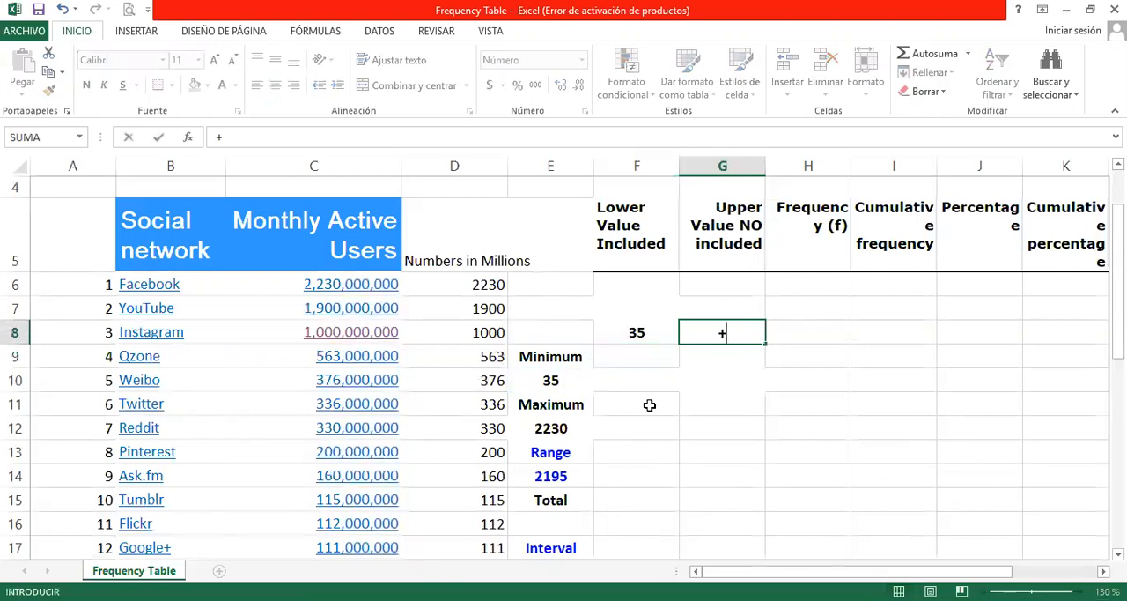
left_click(651, 331)
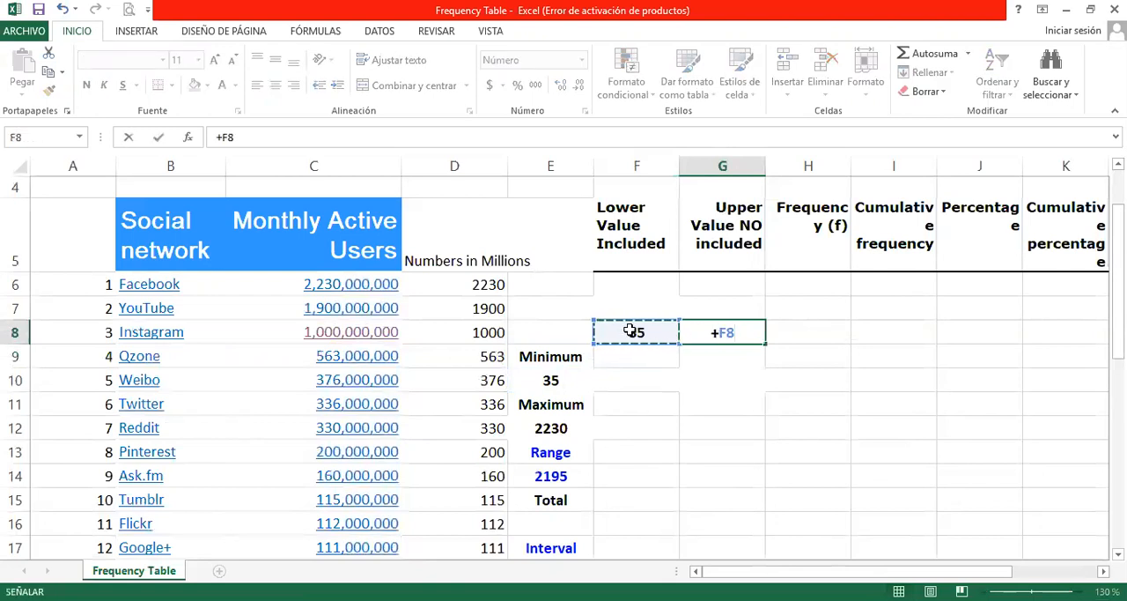
type("+")
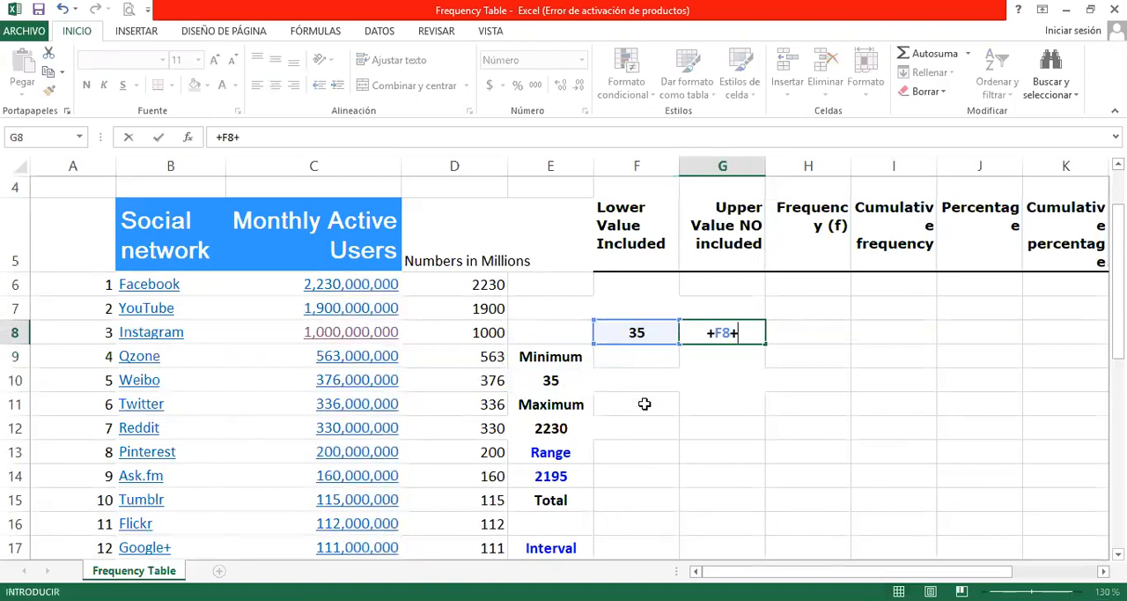
scroll(645, 403, "down", 2)
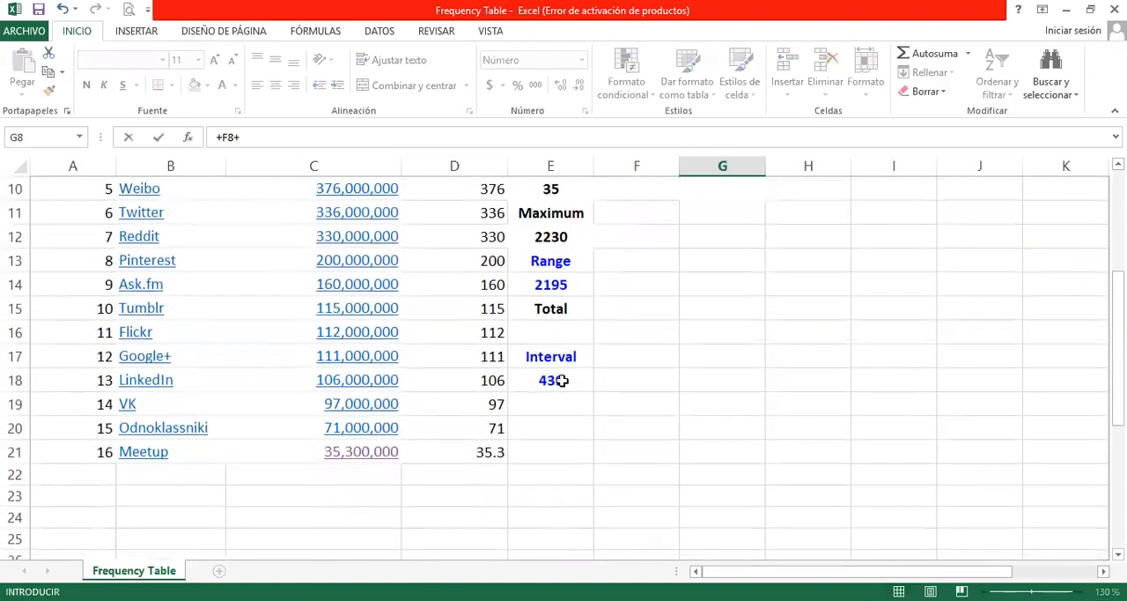
scroll(681, 406, "up", 2)
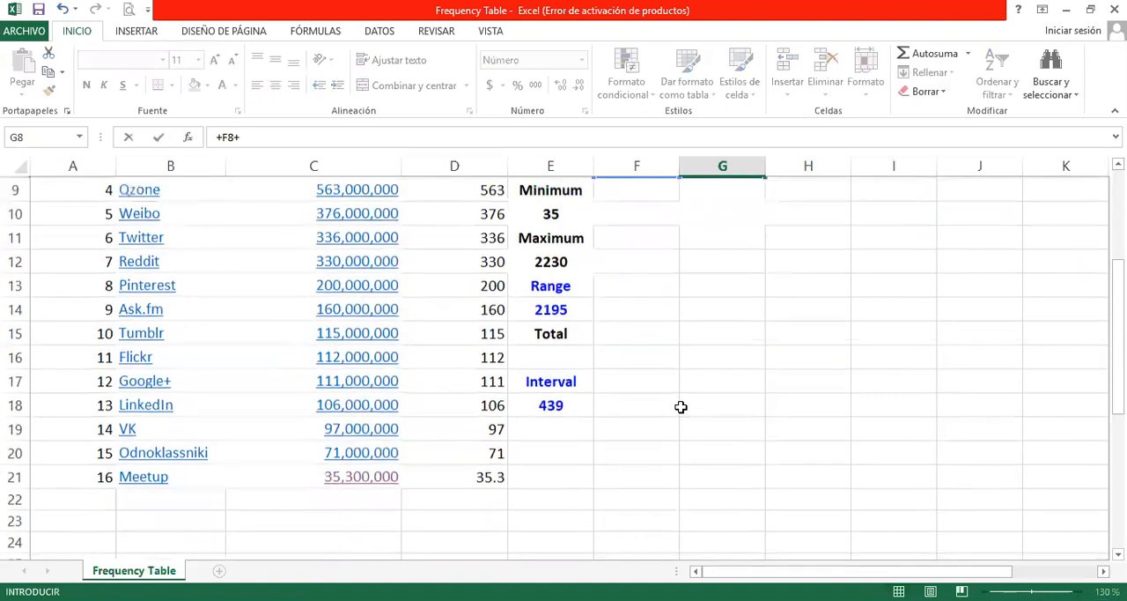
type("439")
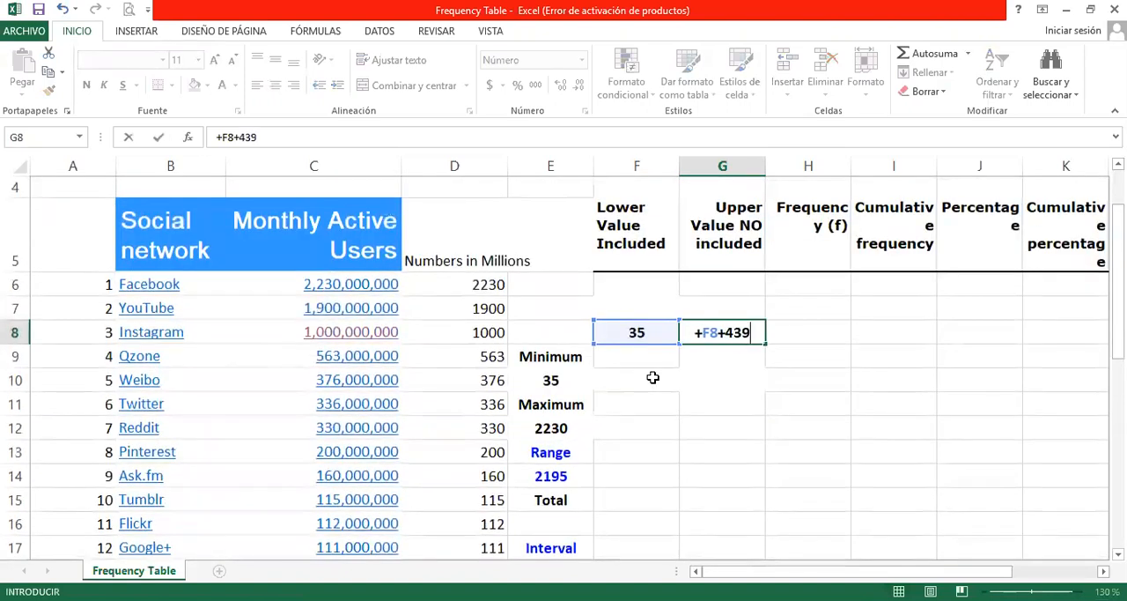
key("Return")
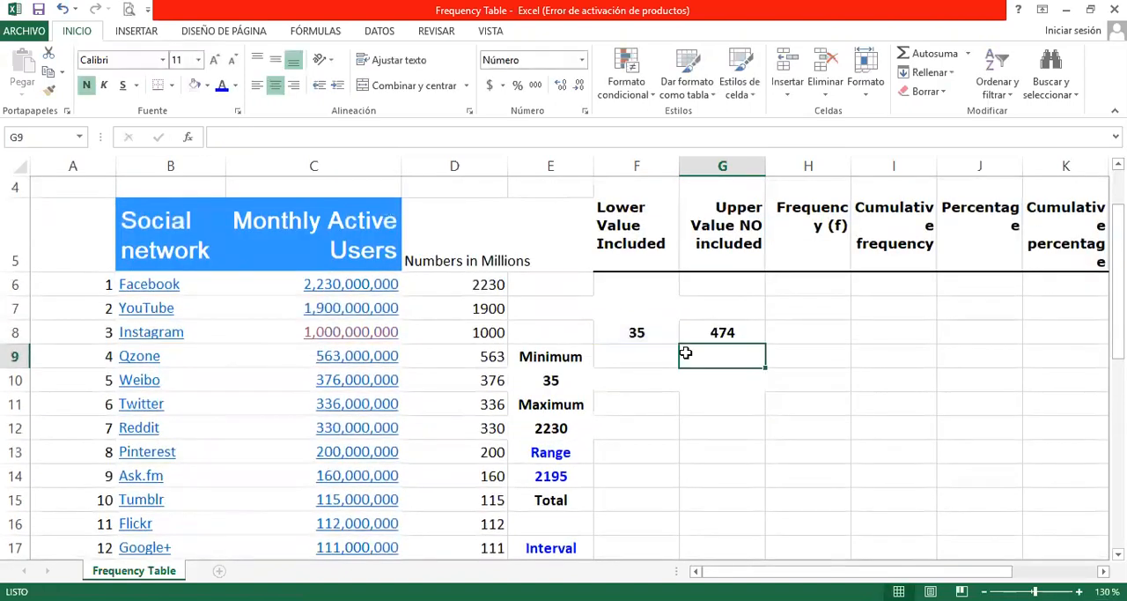
Step: Copy the upper value formula from G8 down through G12
left_click(716, 334)
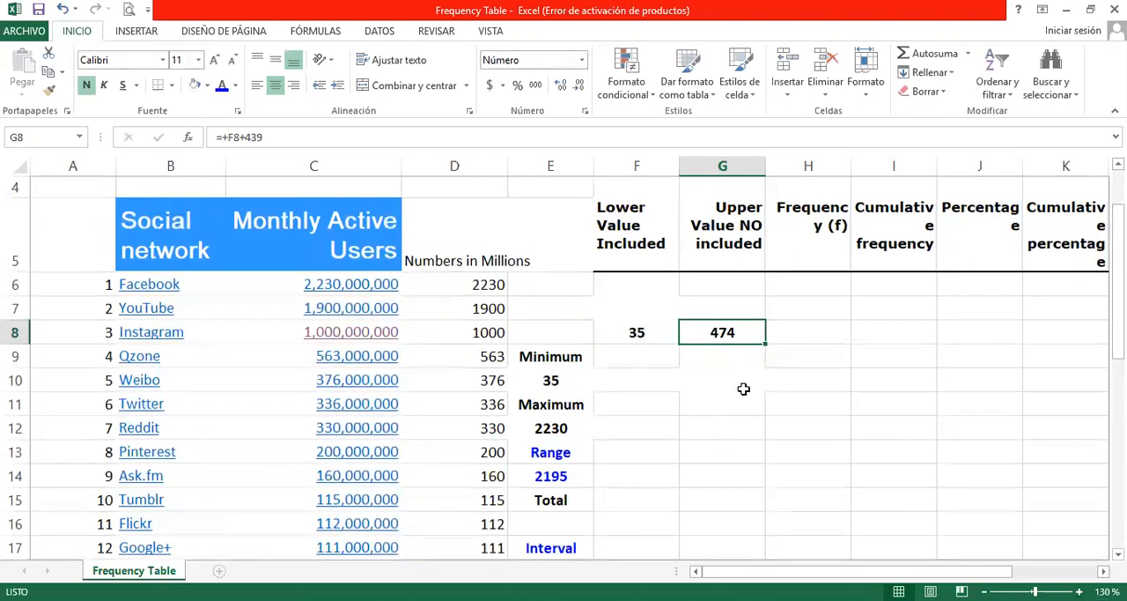
left_click_drag(766, 344, 761, 428)
left_click(760, 428)
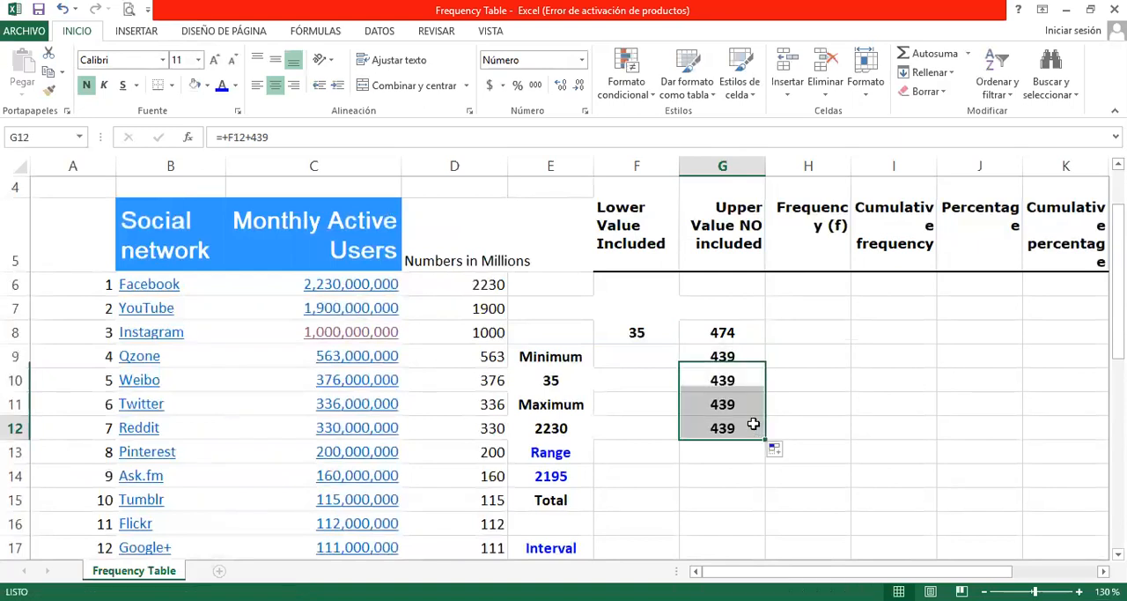
Step: Set the second Lower Value Included in cell F9 to reference the first upper value in G8
left_click(638, 354)
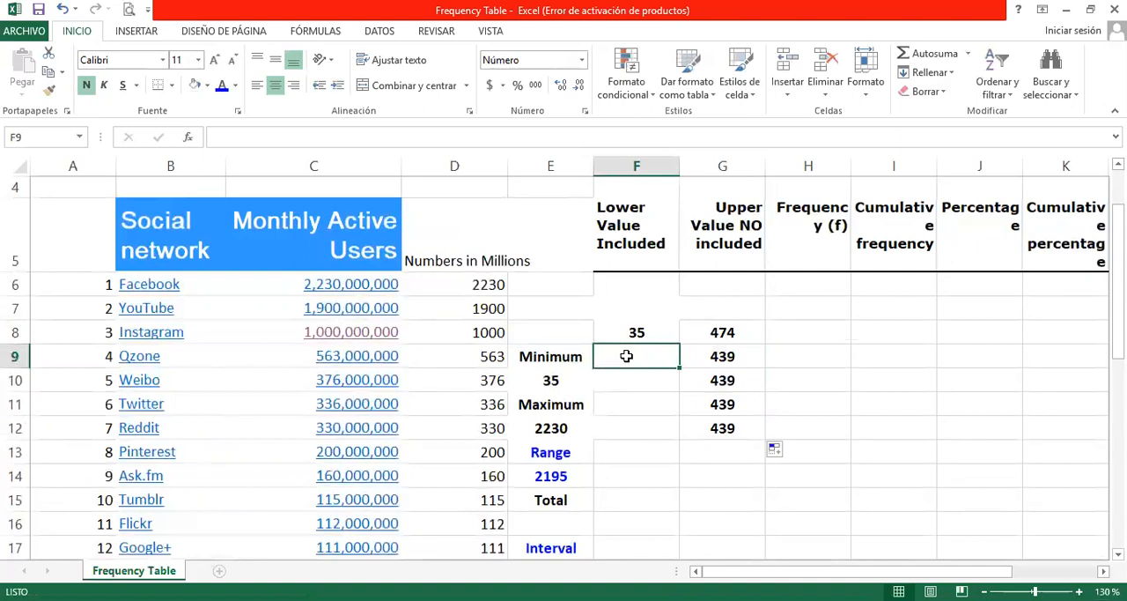
left_click(698, 332)
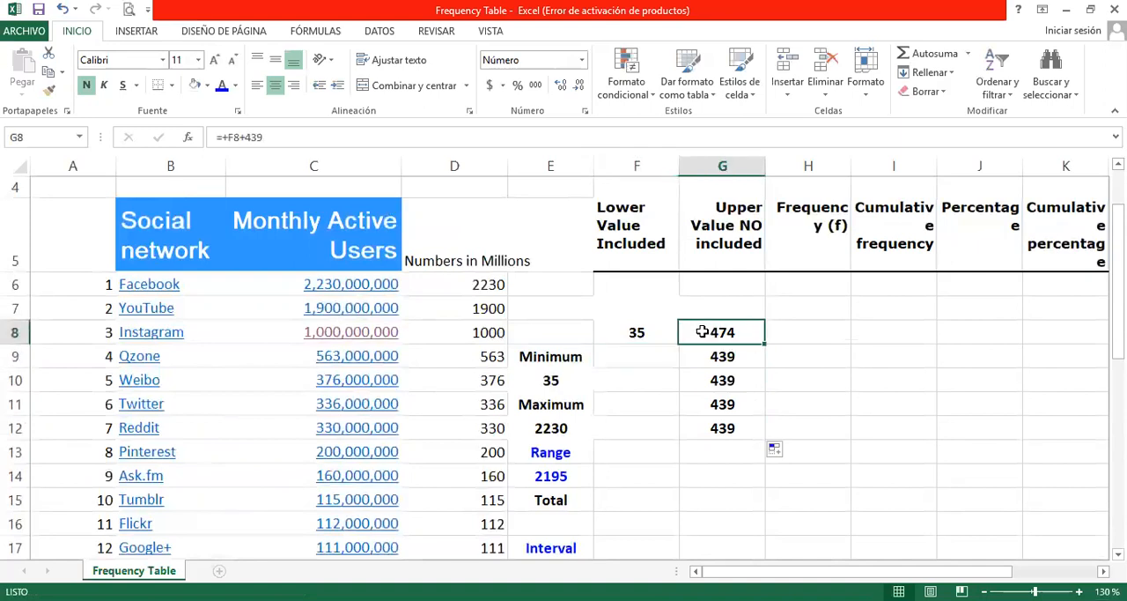
left_click(648, 355)
left_click(710, 332)
left_click(652, 355)
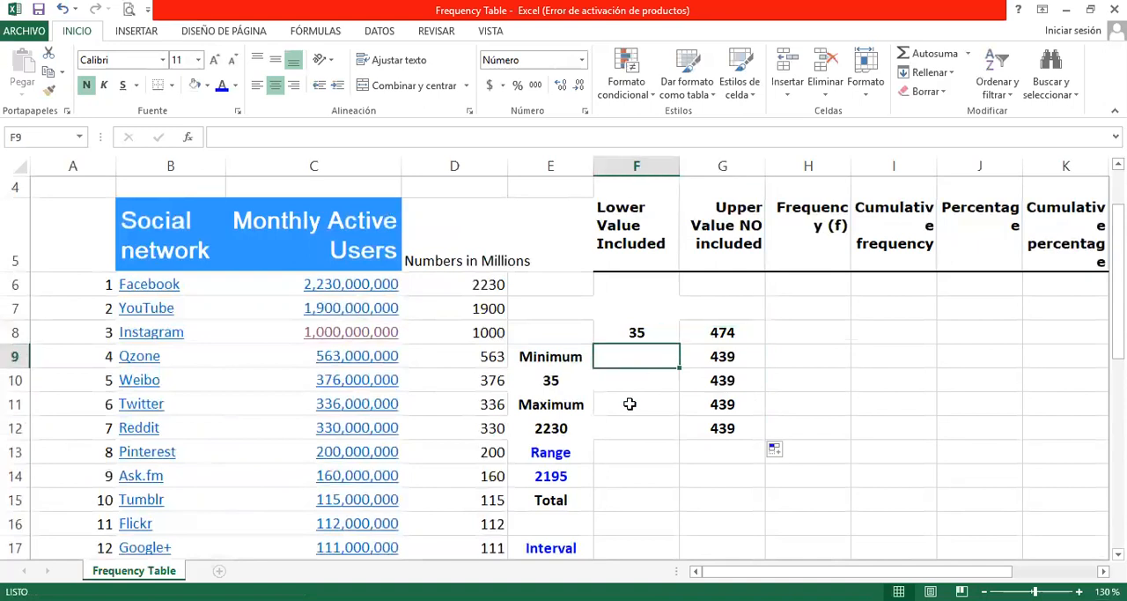
type("+")
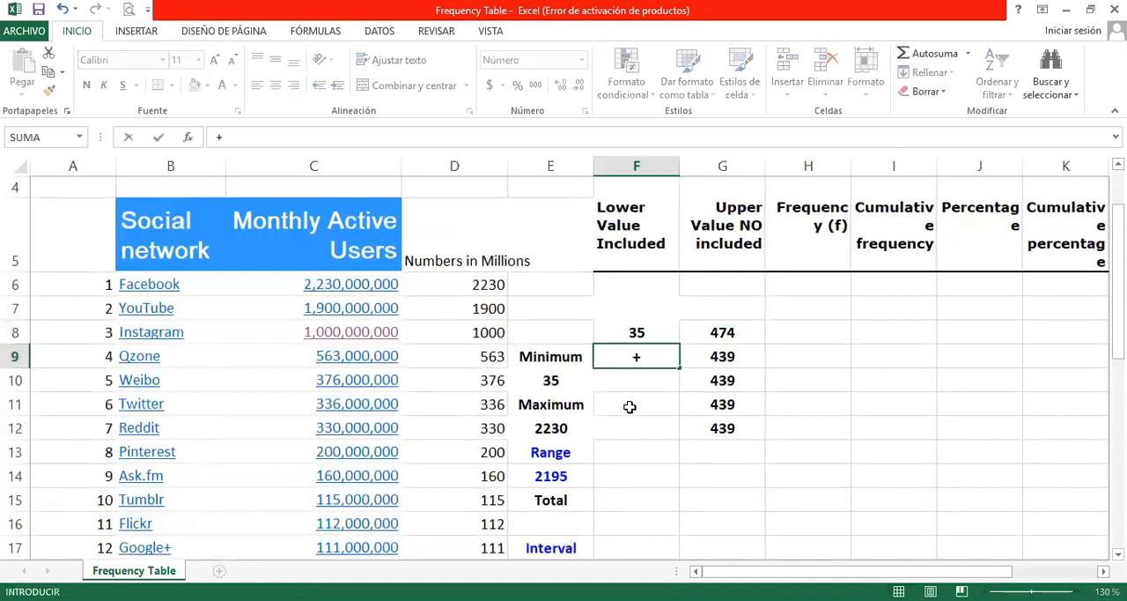
left_click(696, 332)
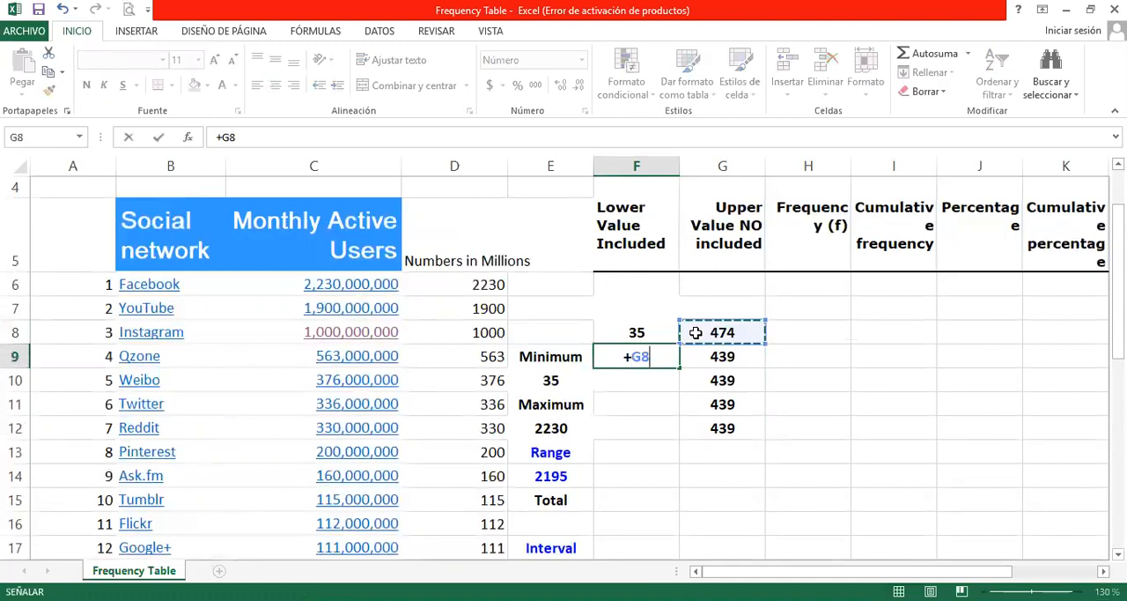
key("Return")
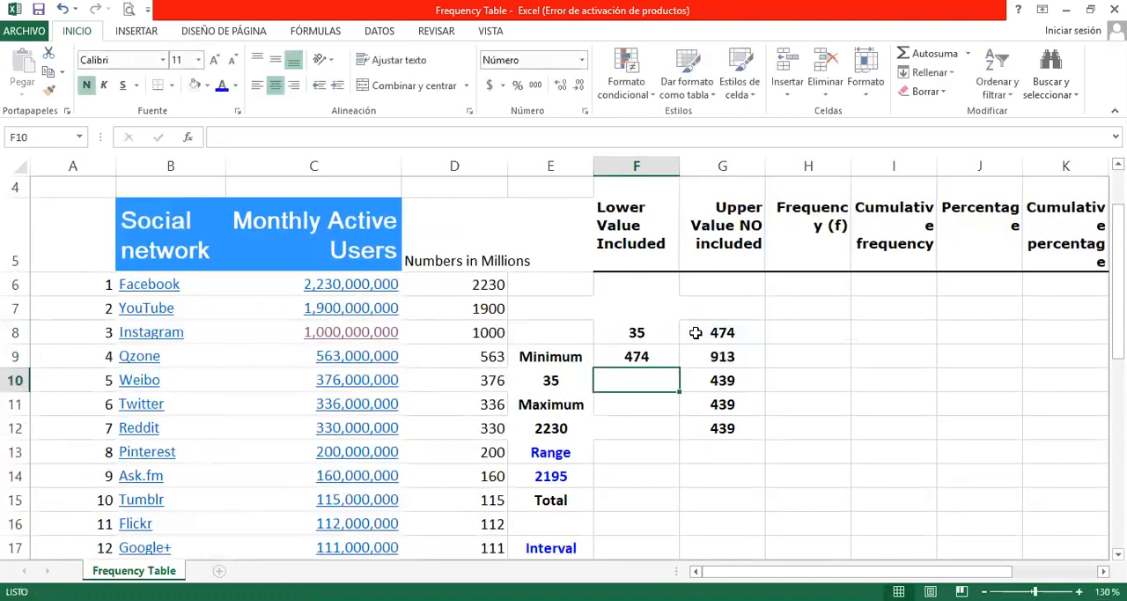
Step: Copy the lower value formula from F9 down through F12
left_click(668, 356)
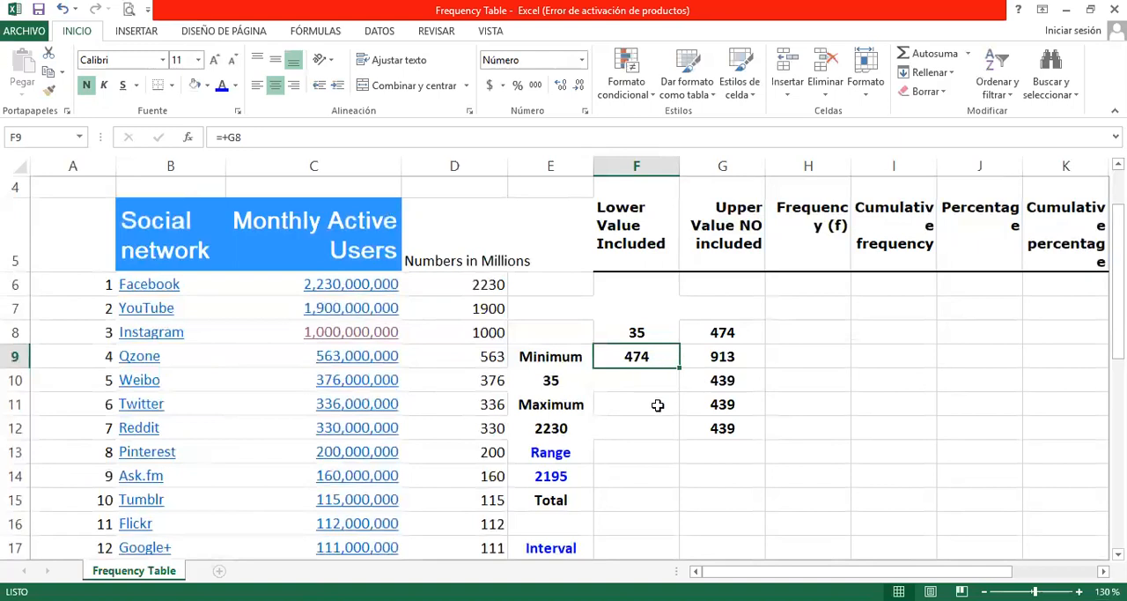
left_click_drag(680, 368, 677, 433)
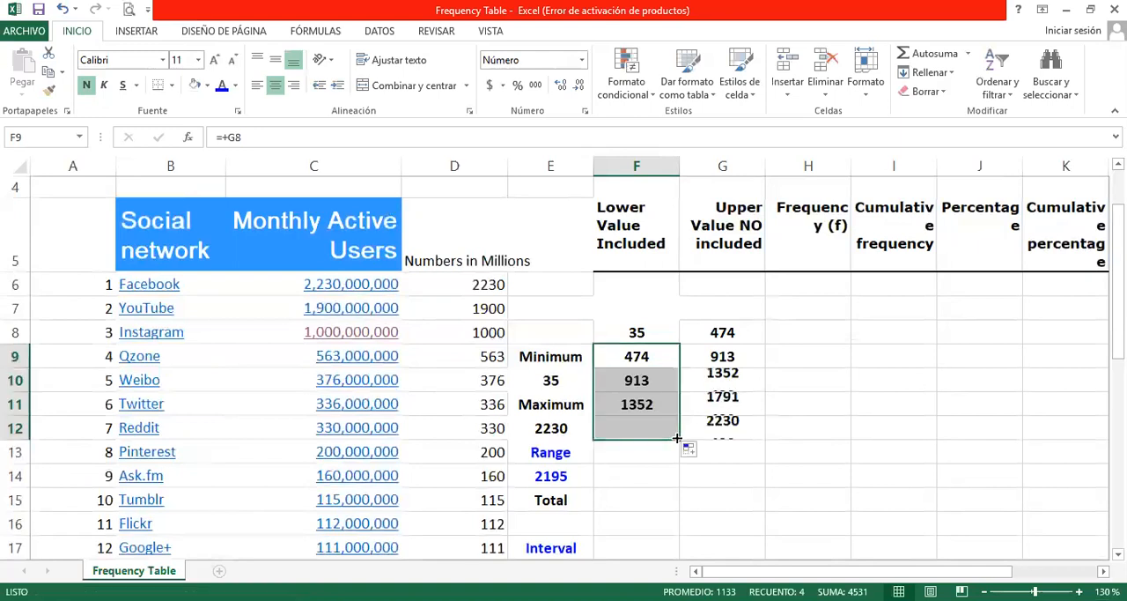
left_click(658, 390)
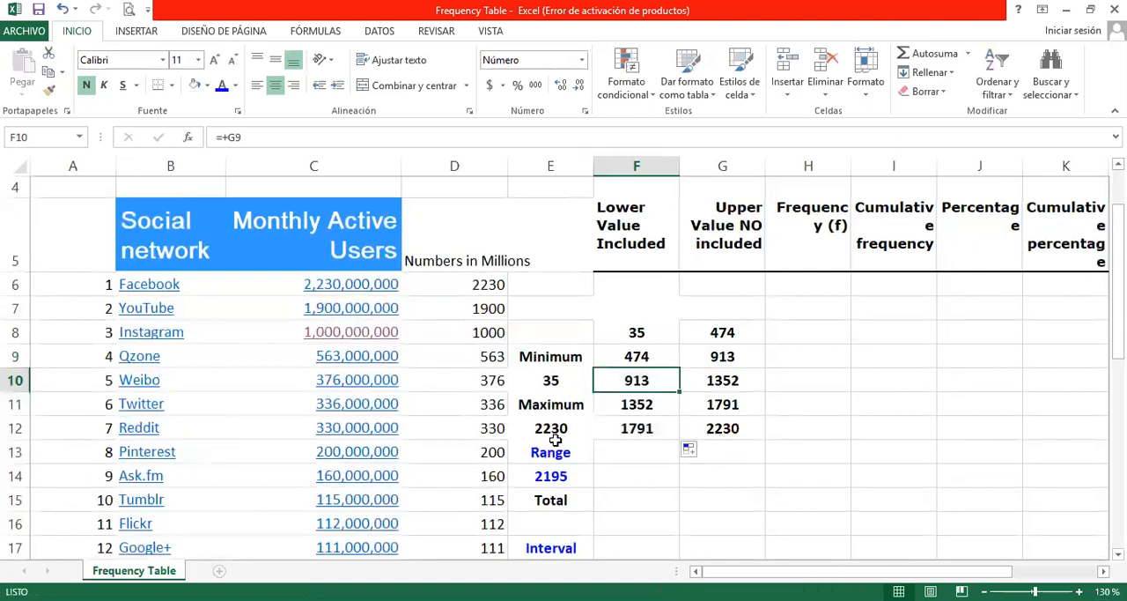
Step: Highlight the last upper value in G12 and the maximum in E12 with an orange fill
left_click(748, 429)
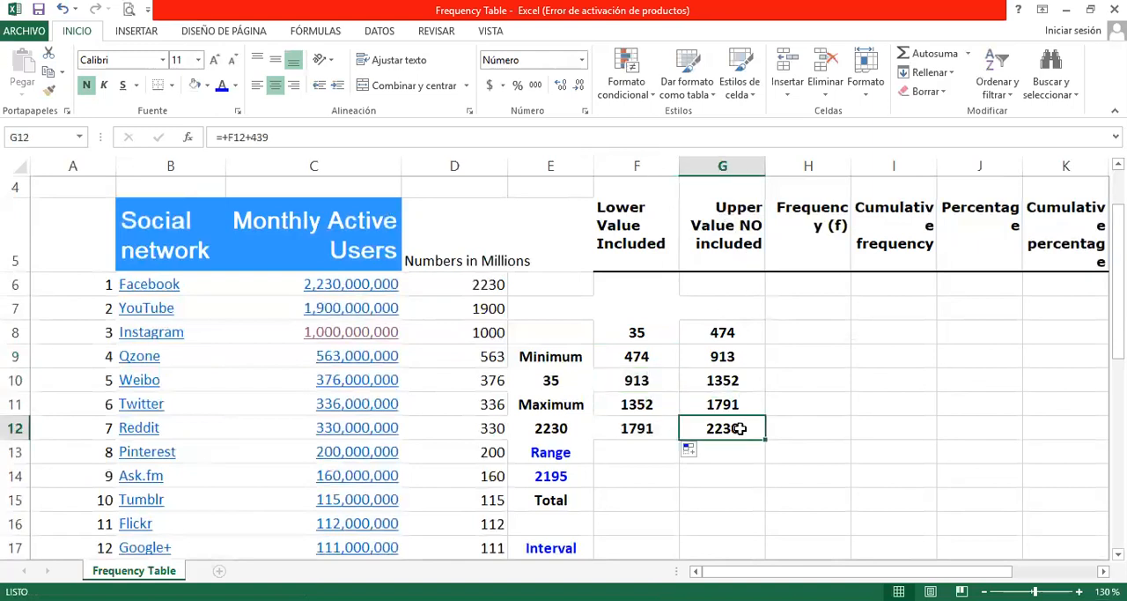
left_click(570, 429, "ctrl")
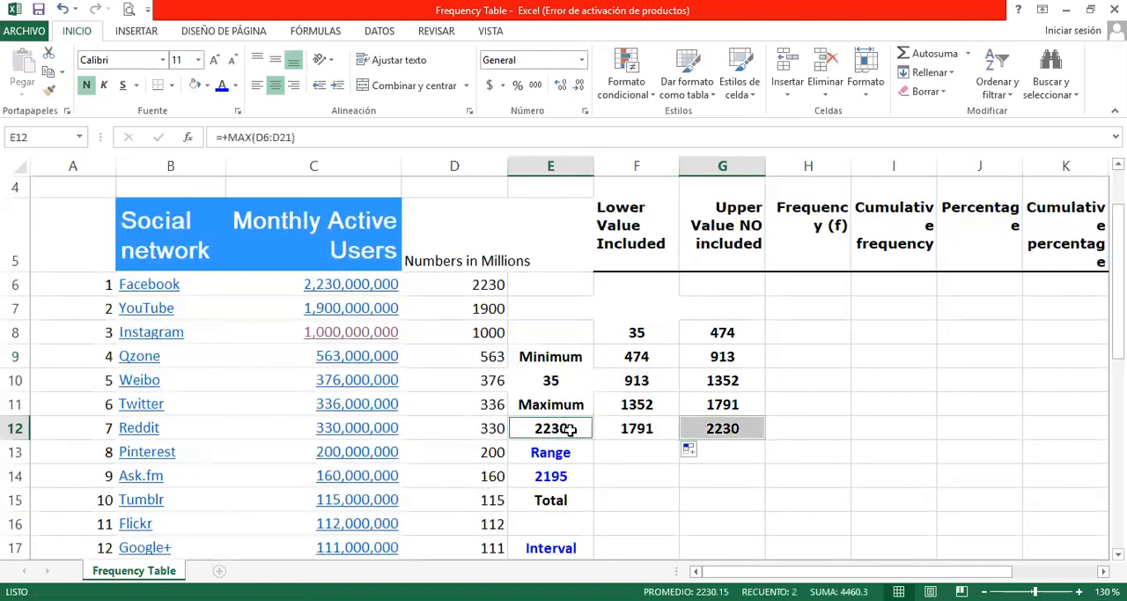
left_click(207, 85)
left_click(222, 215)
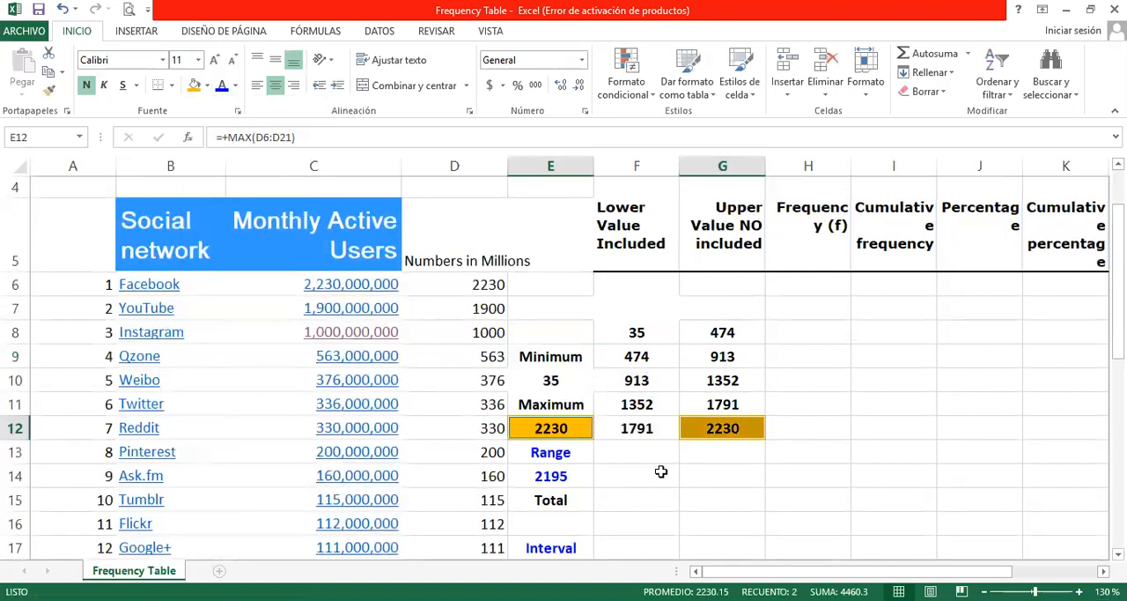
left_click(659, 467)
Step: Highlight the first lower value in F8 and the minimum in E10 with a yellow fill
left_click(655, 336)
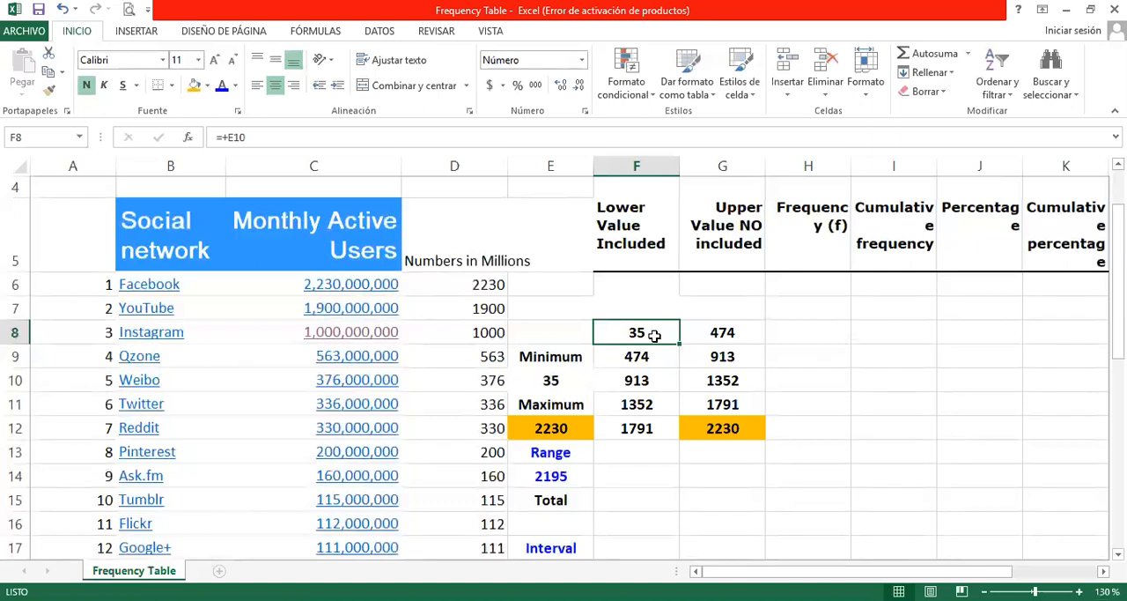
left_click(561, 379, "ctrl")
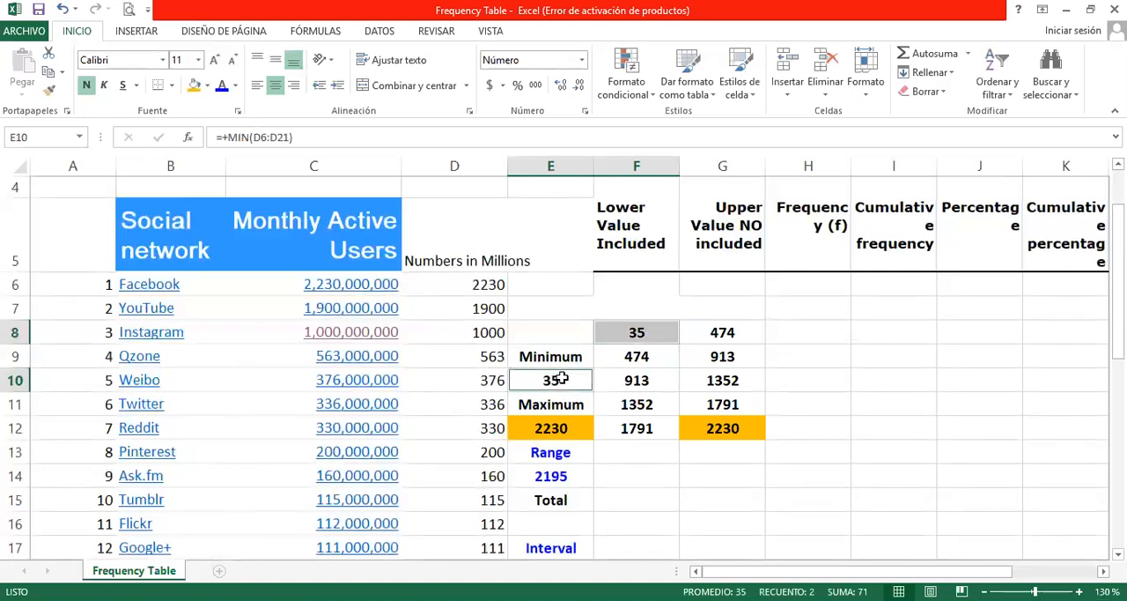
left_click(207, 85)
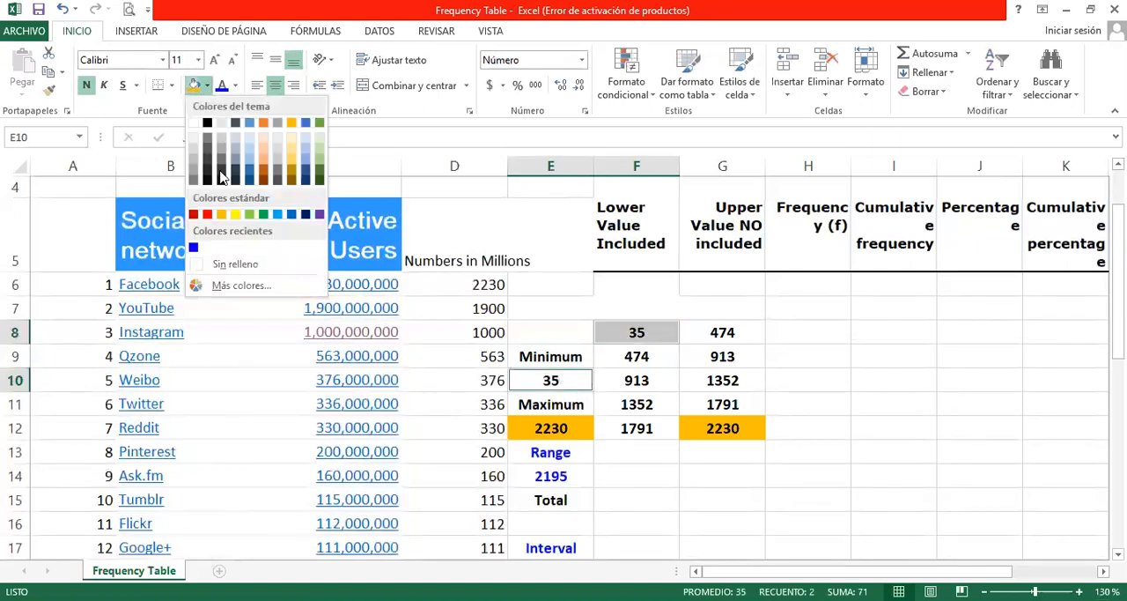
left_click(235, 217)
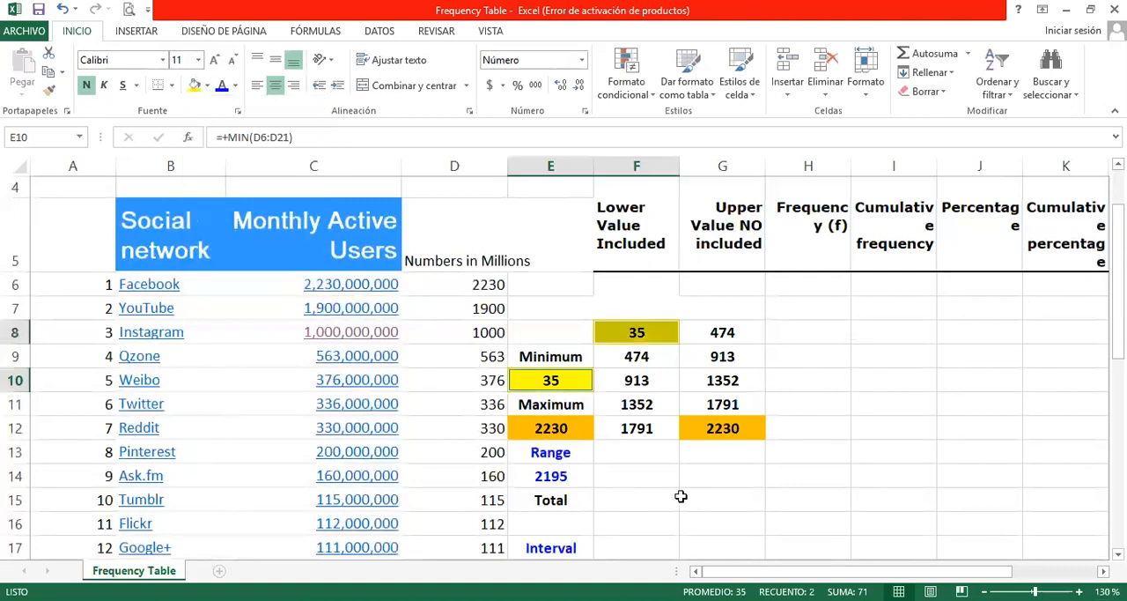
left_click(699, 493)
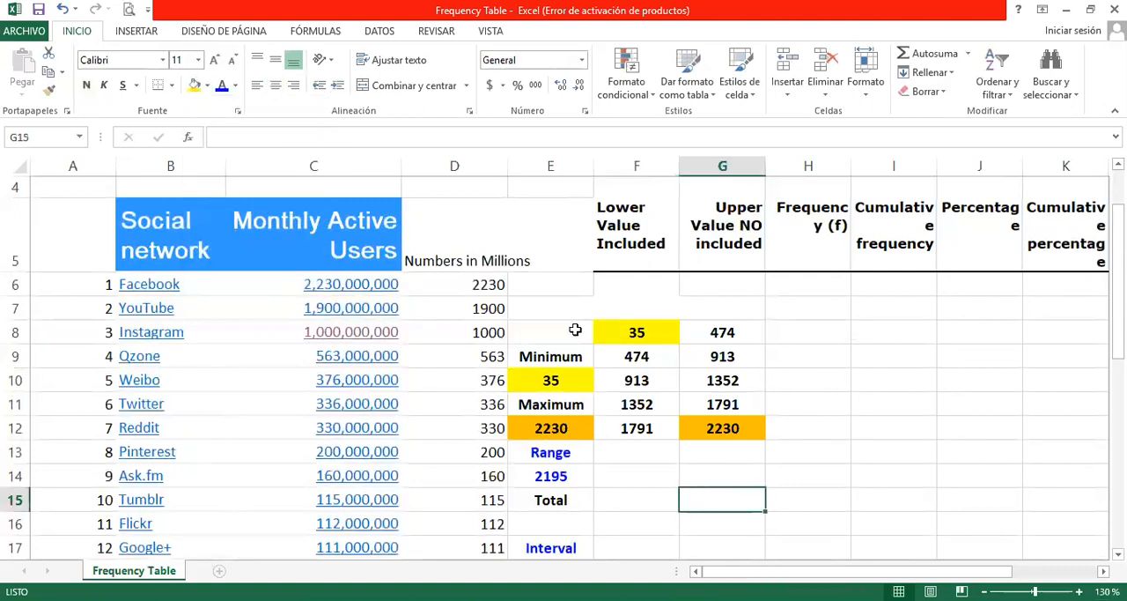
Step: Widen columns H, I and J so the Frequency, Cumulative frequency and Percentage headers fit without breaking words
left_click_drag(789, 329, 1068, 428)
left_click(875, 357)
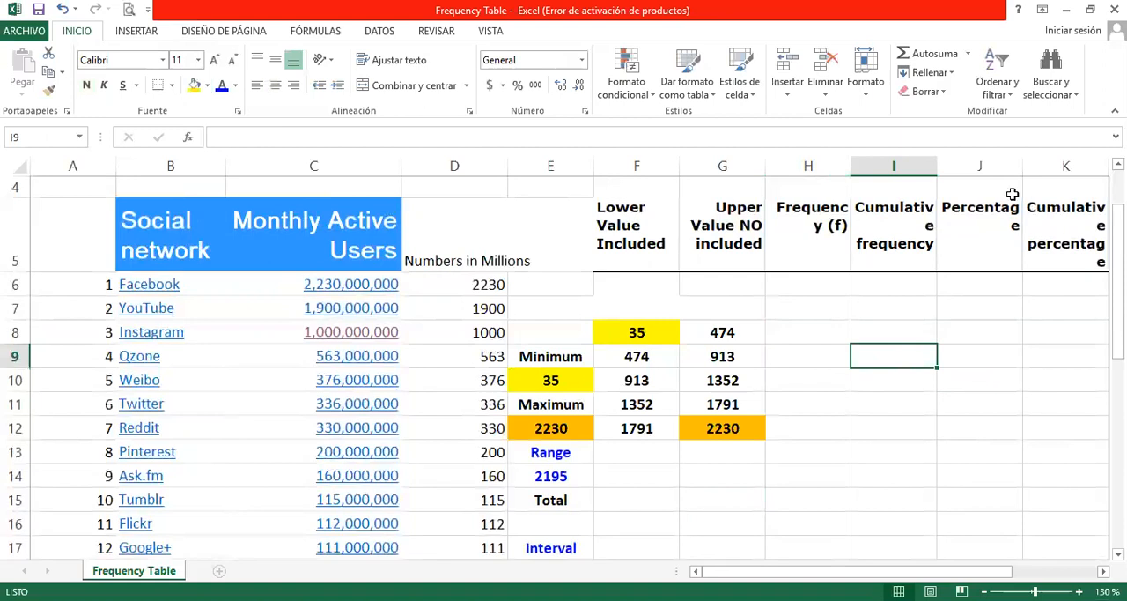
left_click_drag(933, 169, 949, 168)
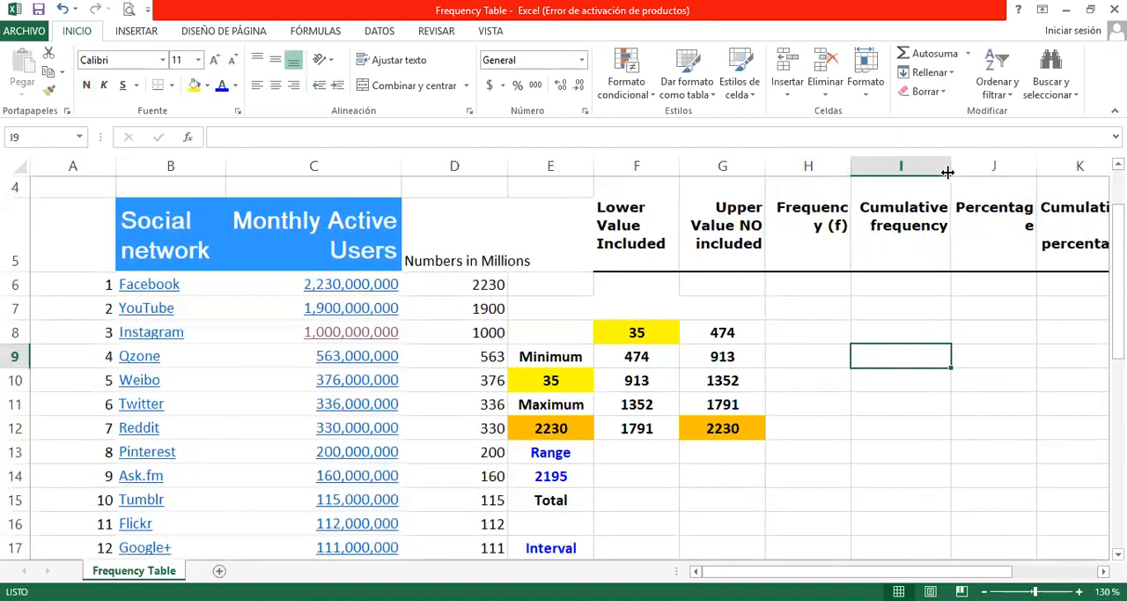
left_click_drag(849, 168, 861, 168)
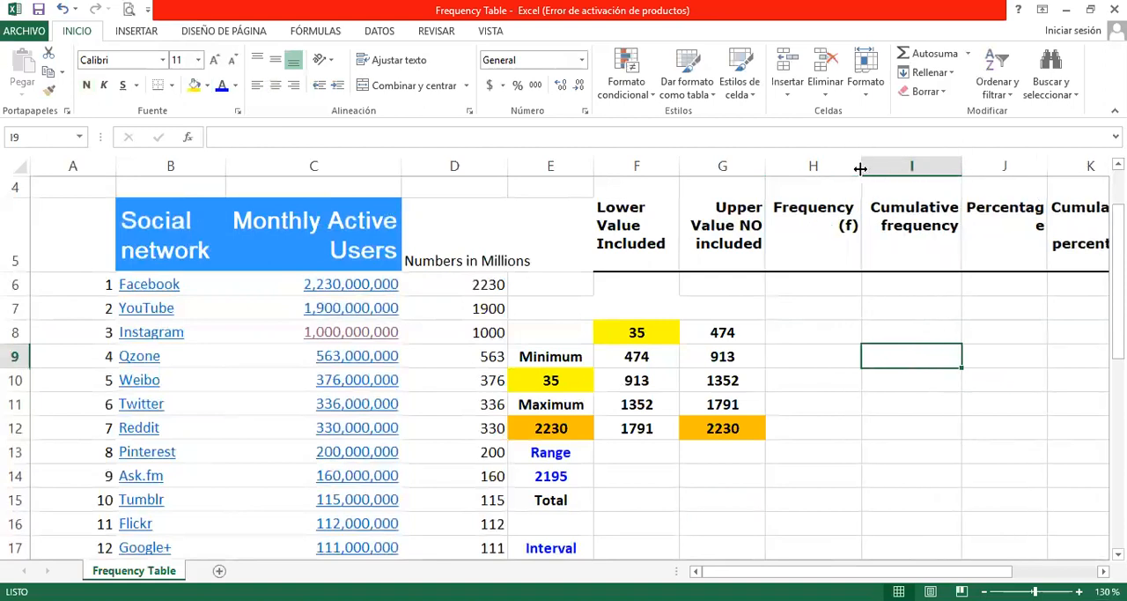
left_click_drag(1047, 172, 1059, 172)
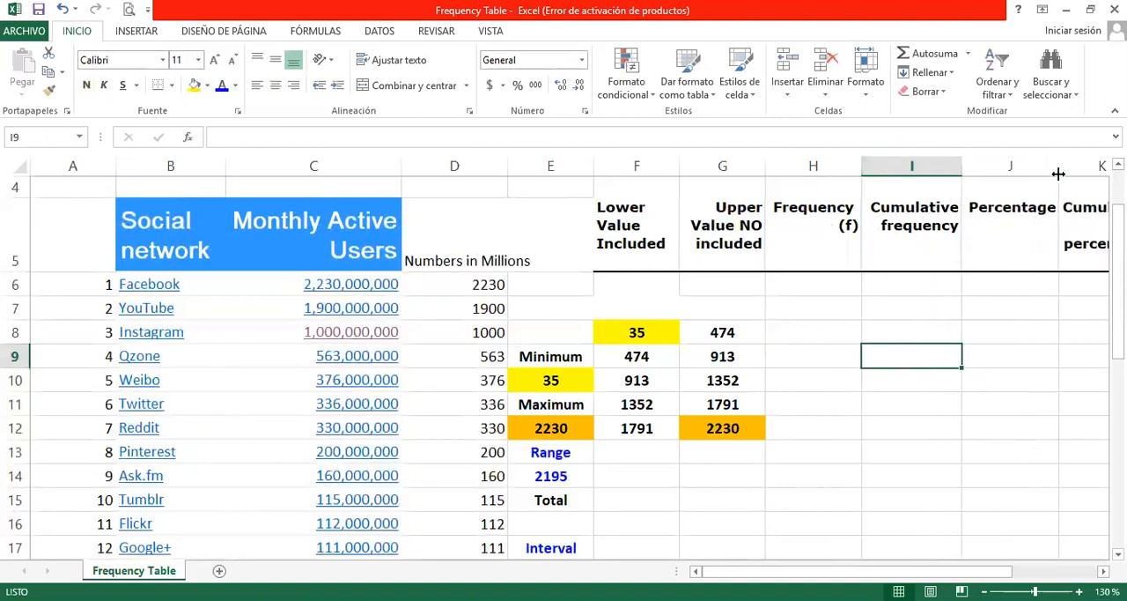
left_click(896, 314)
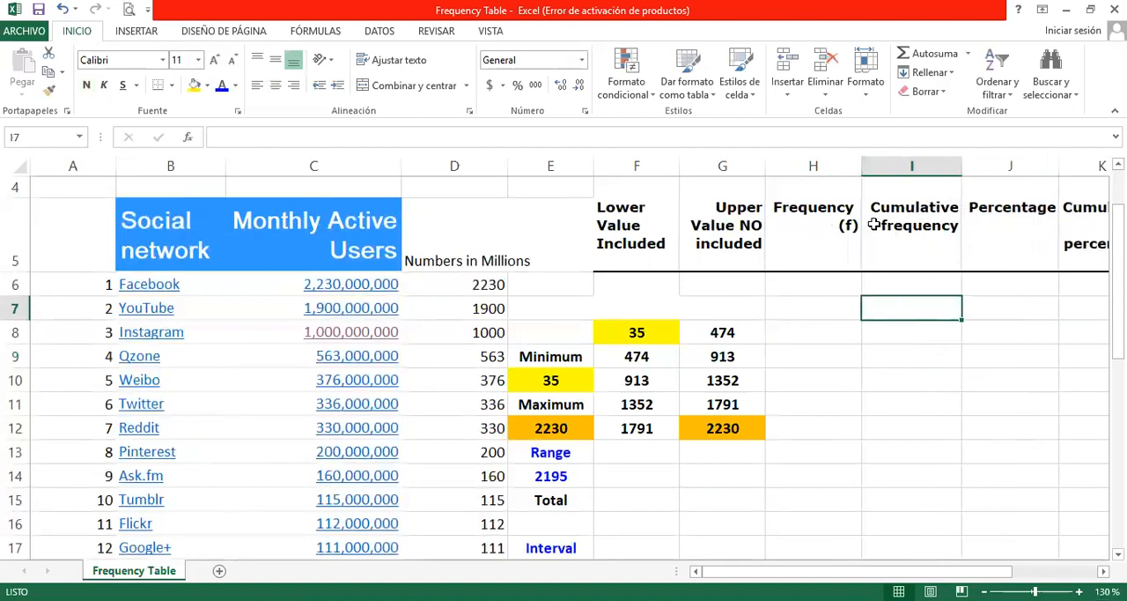
Step: Enter the first Cumulative frequency formula in I8 as +CONTAR.SI(D6:D21,"<G8")
left_click(906, 332)
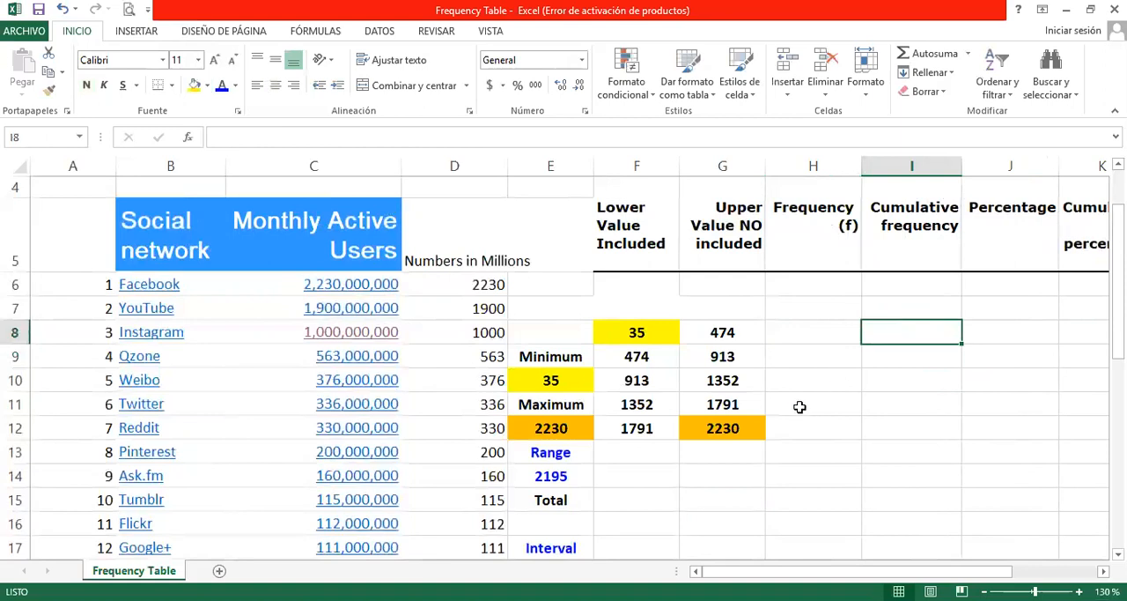
type("+")
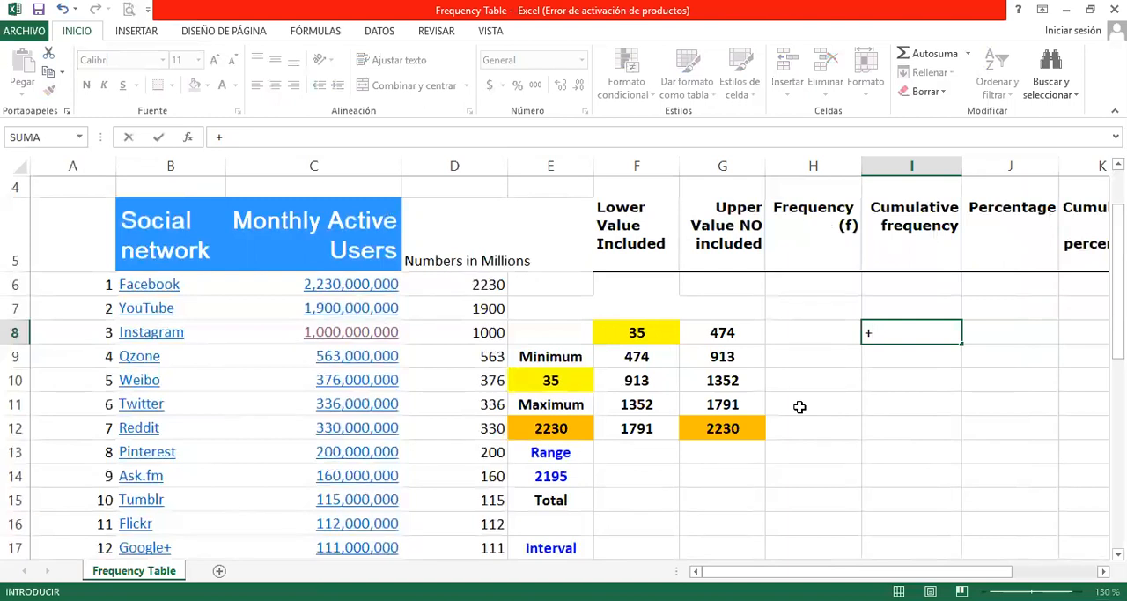
type("con")
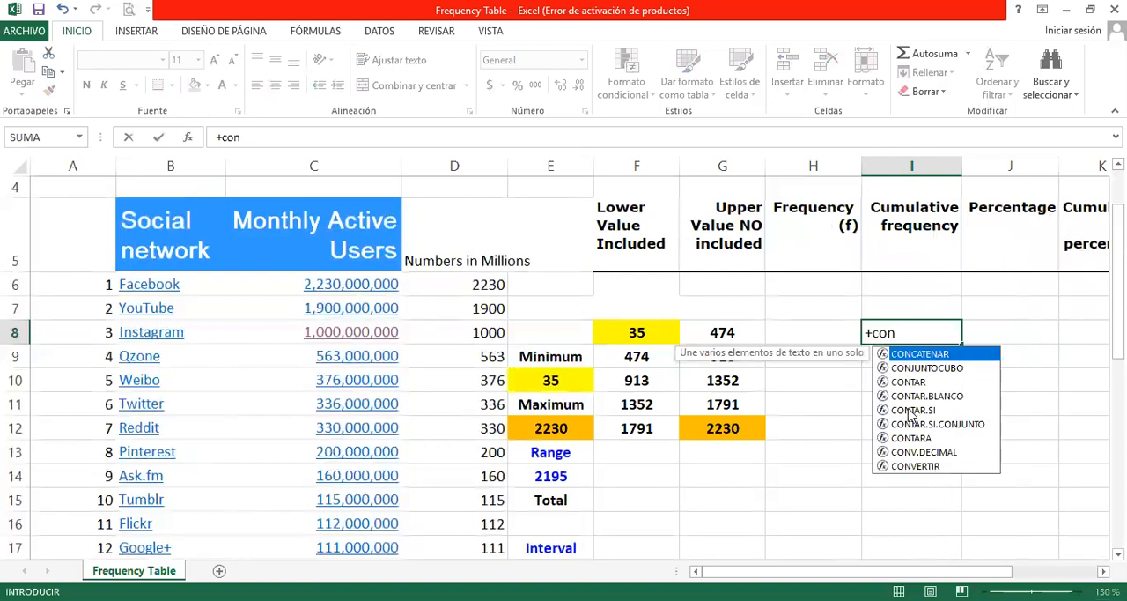
left_click(911, 411)
double_click(912, 410)
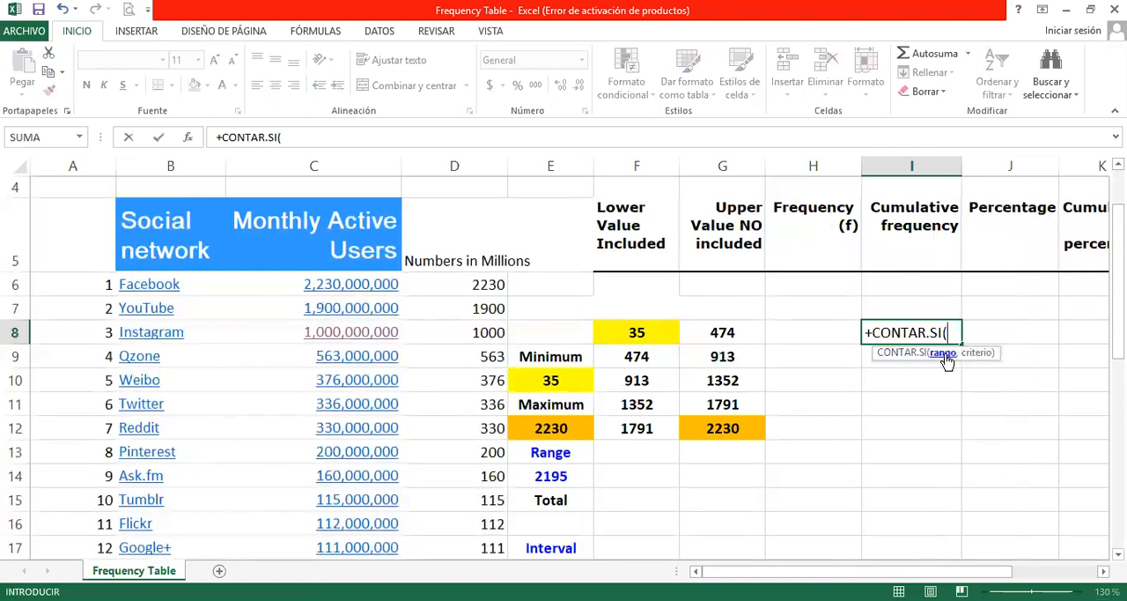
left_click(451, 285)
left_click_drag(451, 297, 445, 523)
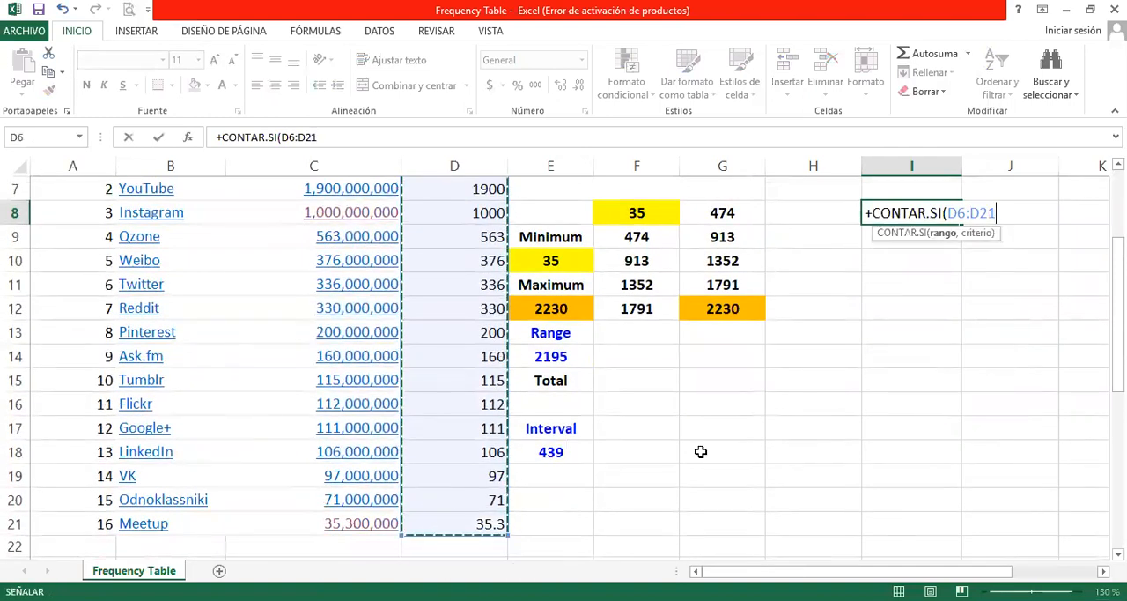
type(",")
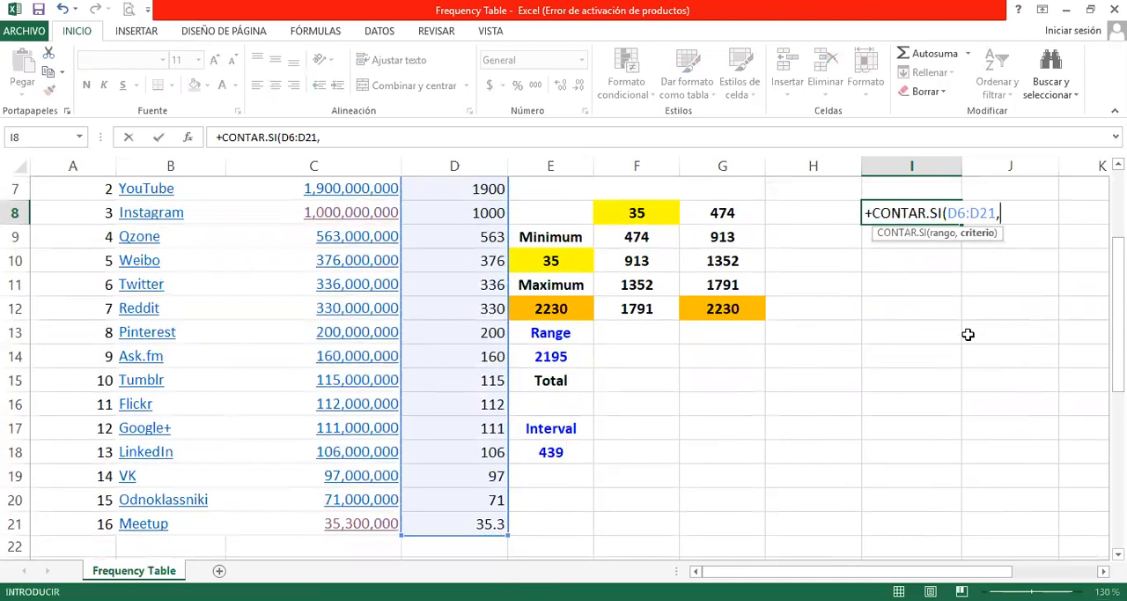
scroll(939, 385, "up", 1)
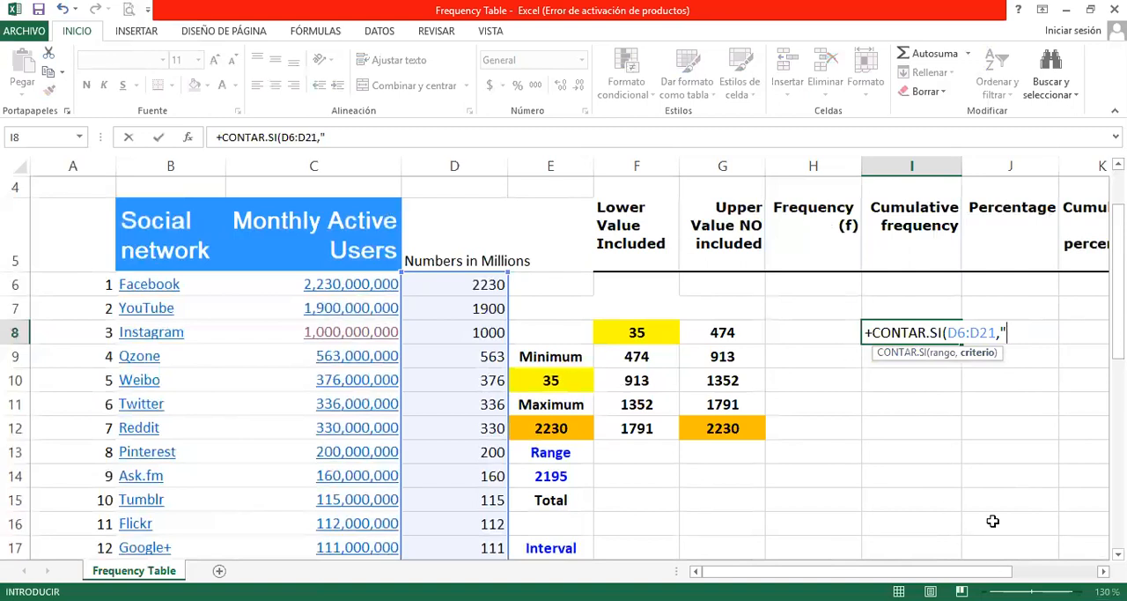
type("<")
left_click(730, 331)
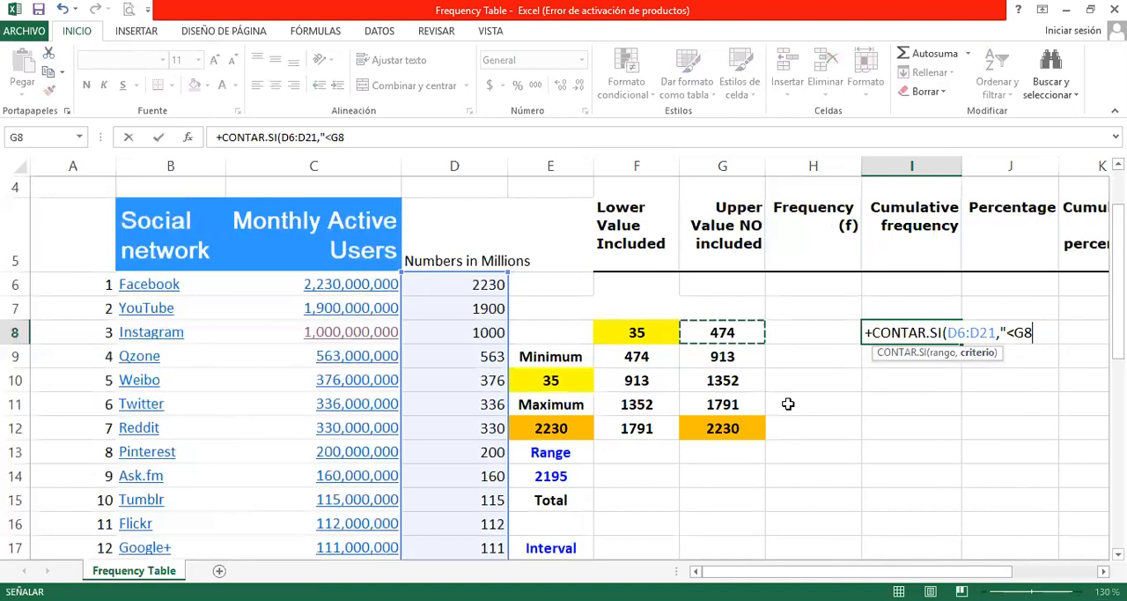
type("\"")
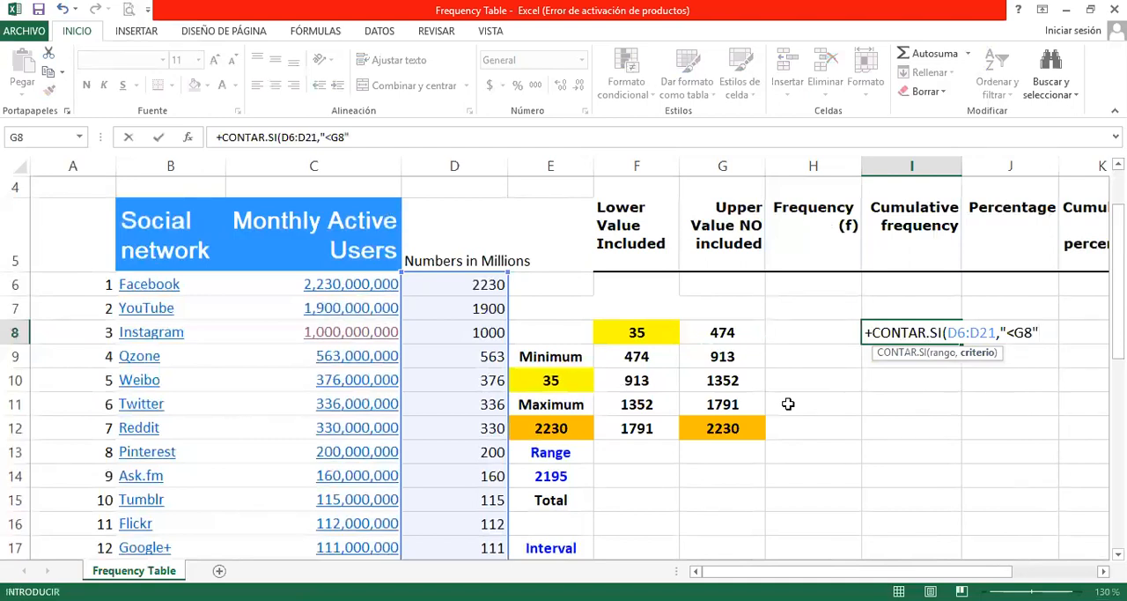
type(")")
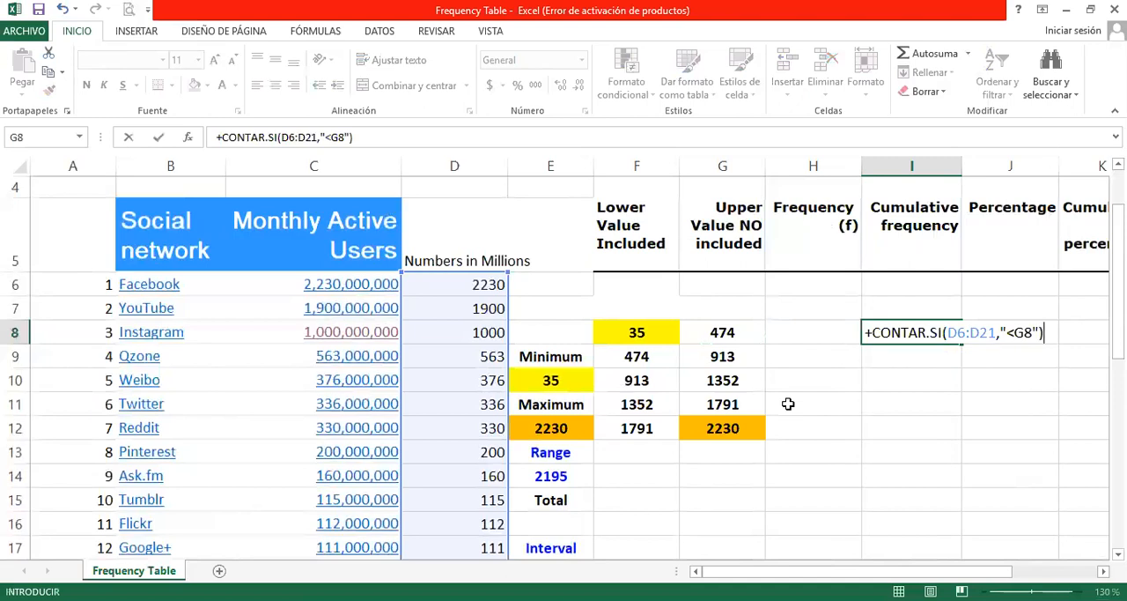
key("Return")
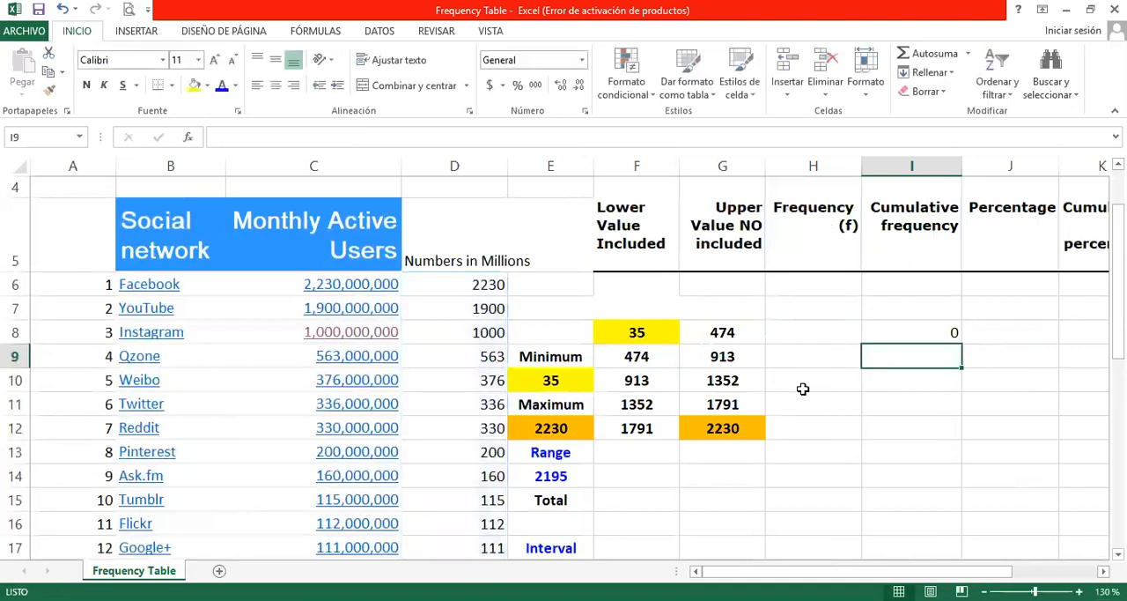
Step: Copy the CONTAR.SI formula with the "<G8" criterion from I8 down through I12
left_click(895, 333)
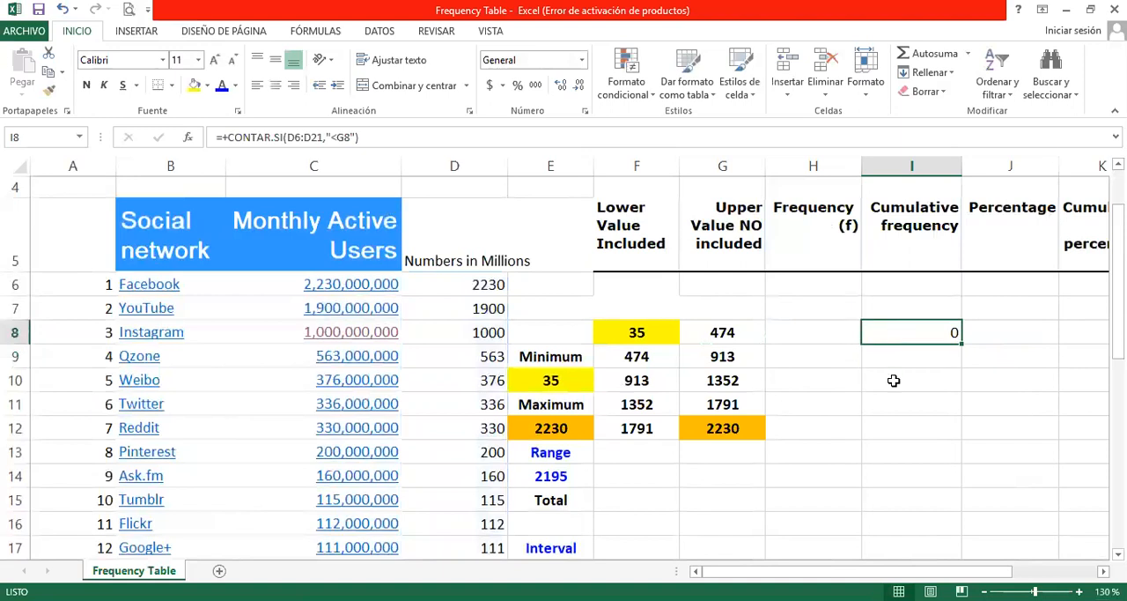
left_click_drag(962, 343, 951, 432)
left_click(930, 354)
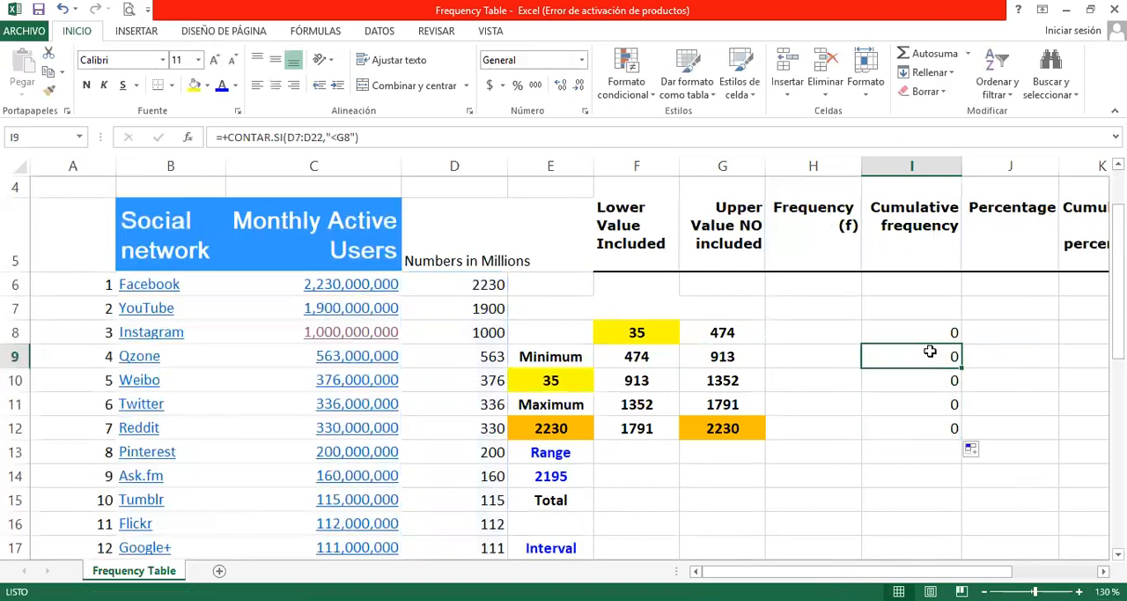
Step: Replace the G8 reference in the I8 formula's criterion with 474, making it "<474"
left_click(931, 328)
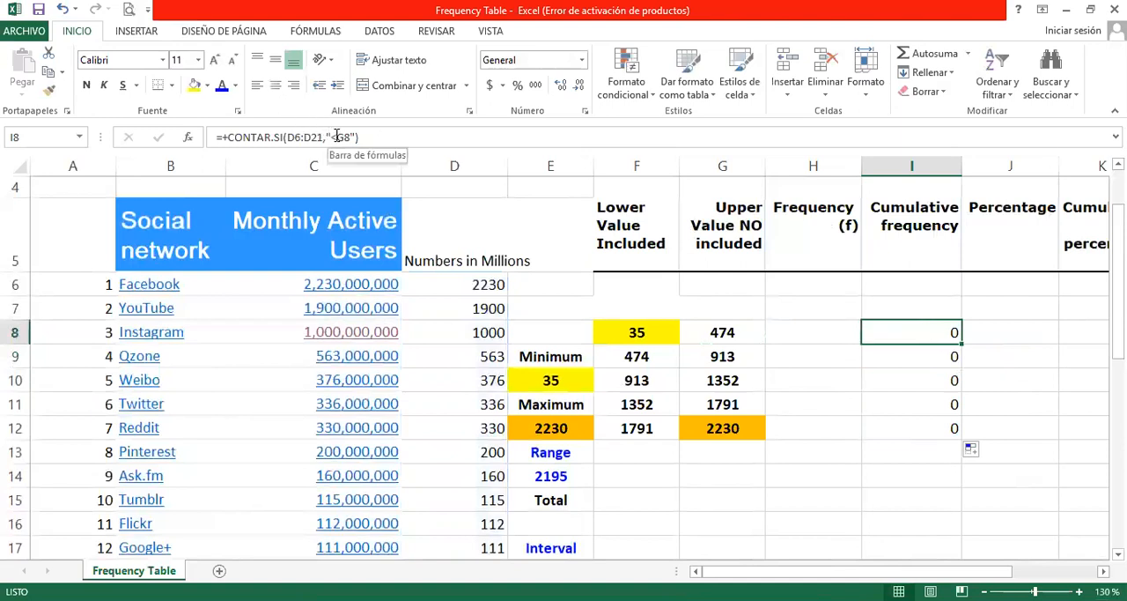
left_click_drag(338, 137, 350, 139)
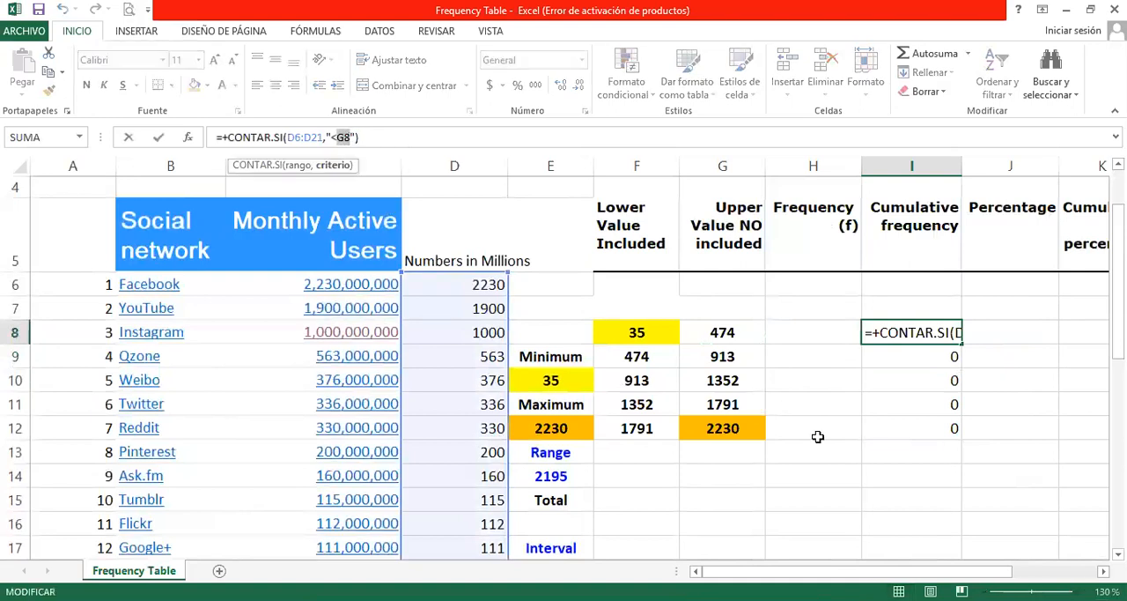
type("474")
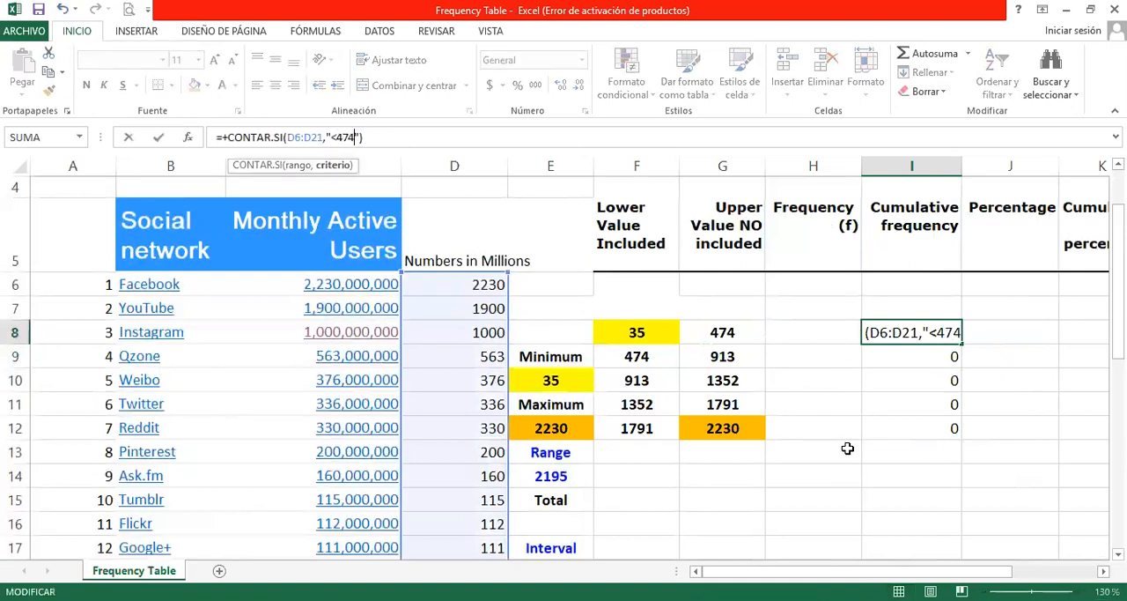
key("Return")
Step: Copy the CONTAR.SI formula with the "<474" criterion from I8 down through I12
left_click(917, 327)
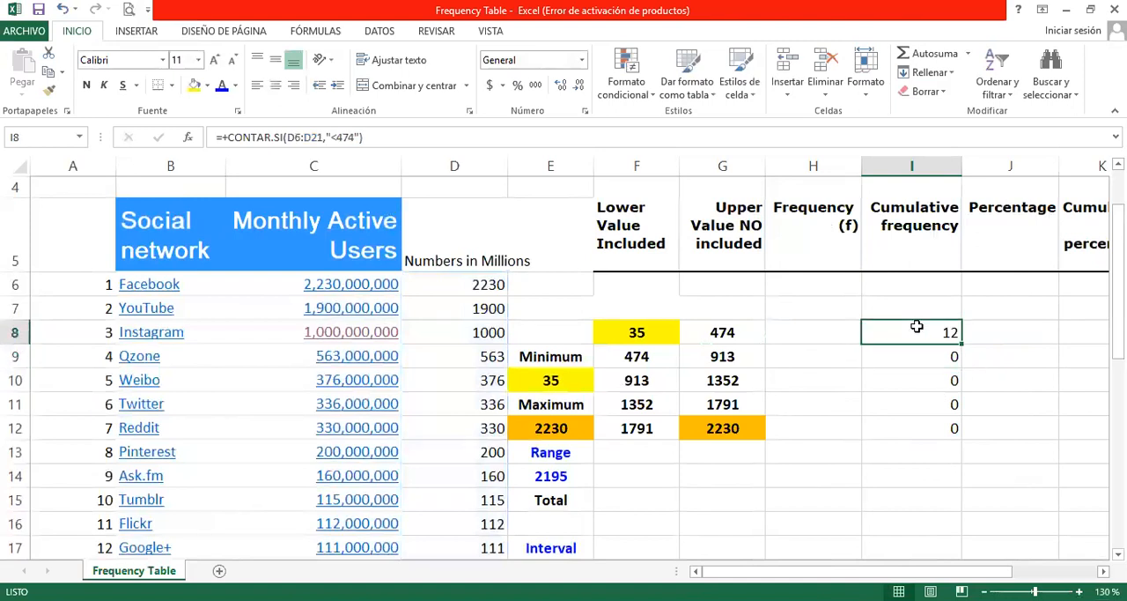
left_click_drag(962, 344, 955, 431)
left_click(925, 333)
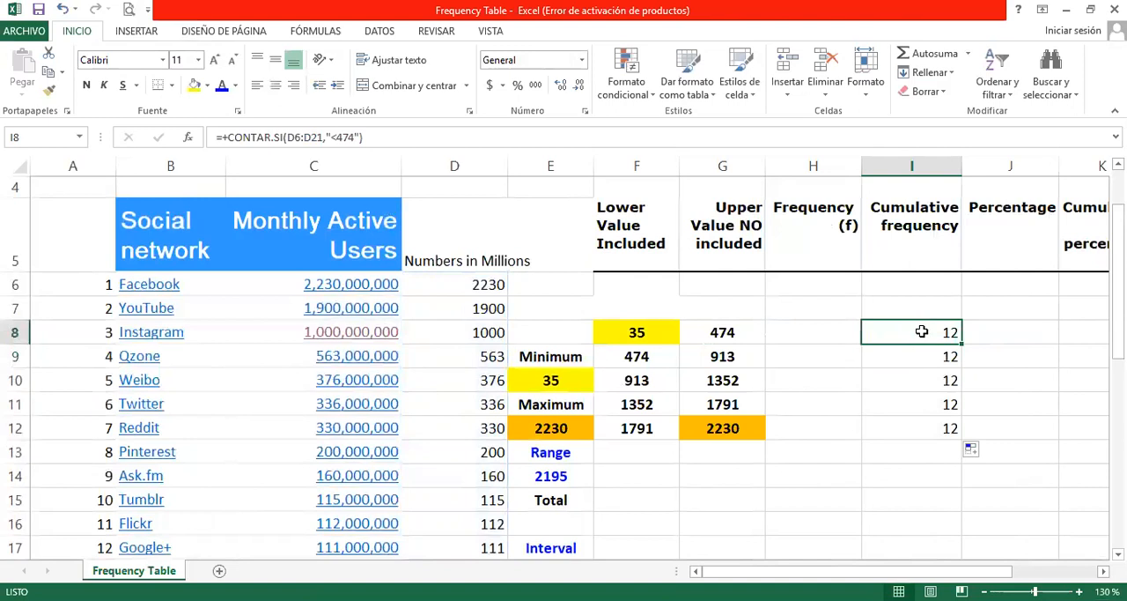
scroll(858, 383, "down", 1)
scroll(804, 357, "up", 1)
Step: Correct the CONTAR.SI formula in I9 to count the range D6:D21 with the criterion "<913"
left_click(929, 354)
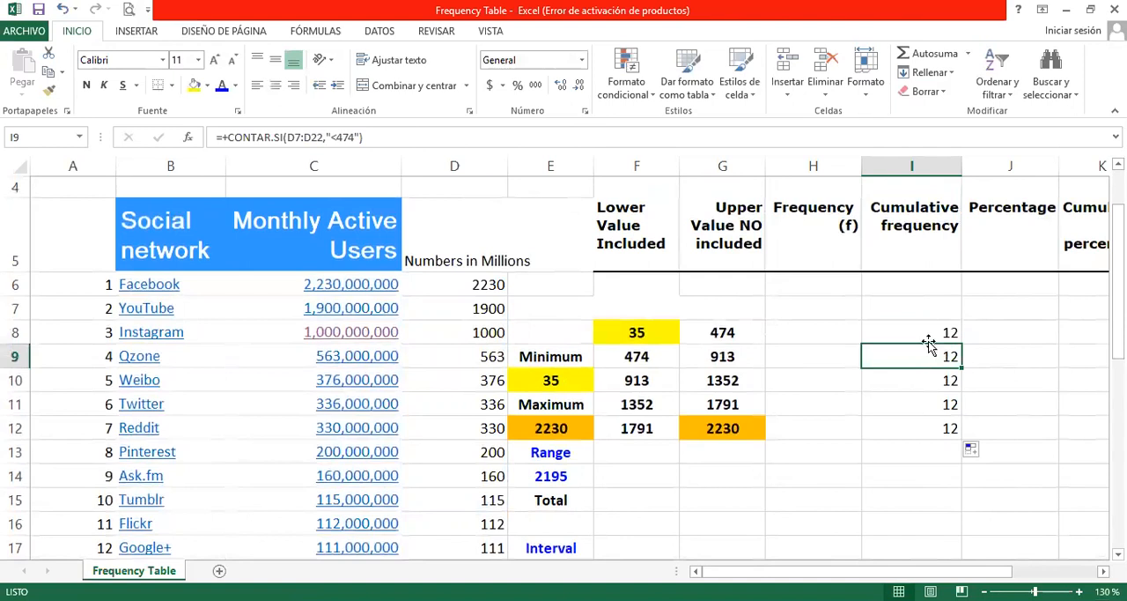
left_click(930, 331)
left_click(926, 357)
left_click(310, 138)
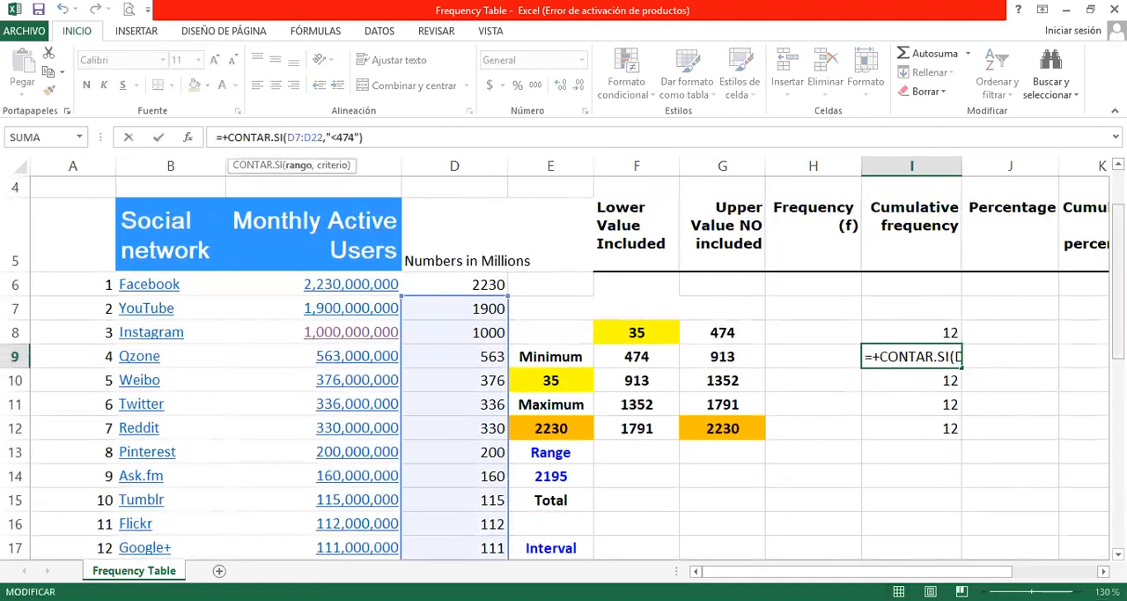
scroll(599, 314, "down", 2)
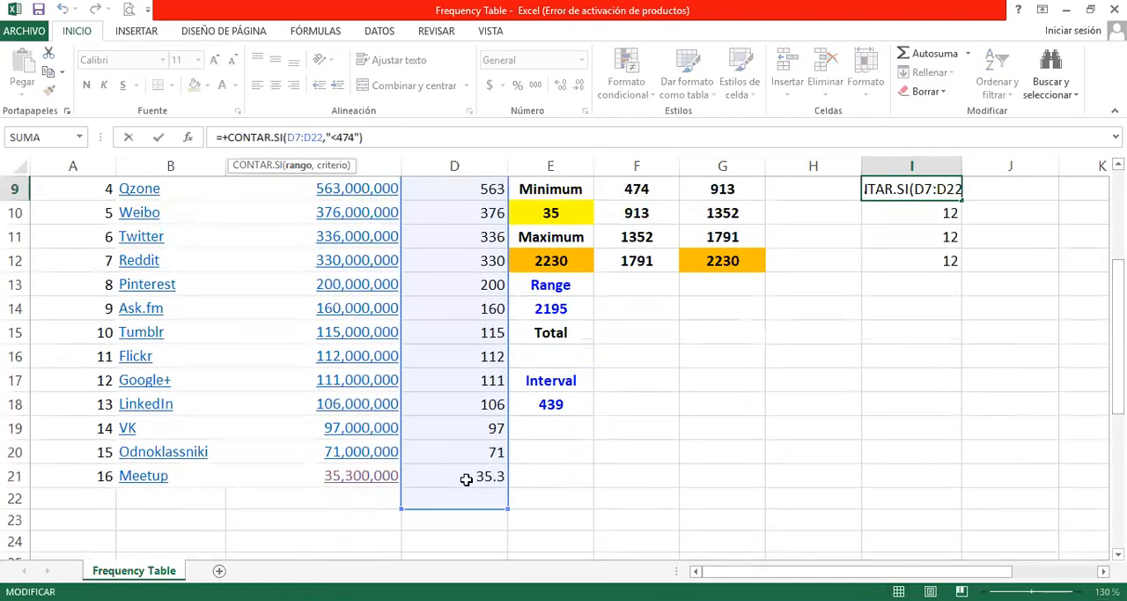
left_click_drag(1119, 384, 1118, 340)
left_click_drag(464, 278, 465, 259)
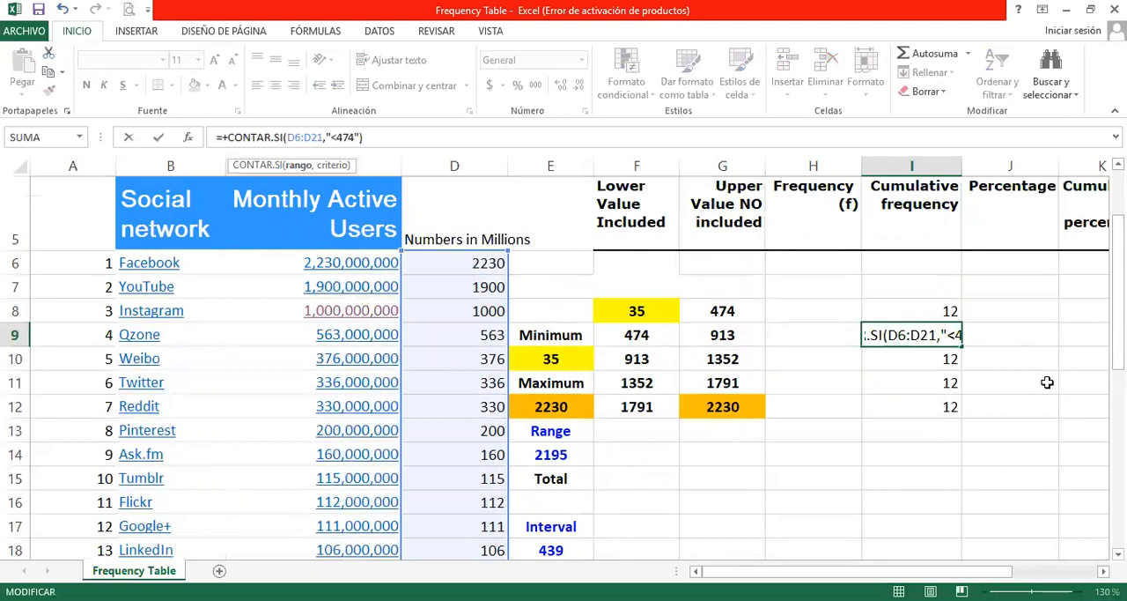
mouse_move(1119, 307)
left_mouse_down()
mouse_move(1118, 330)
mouse_move(1119, 296)
left_mouse_up()
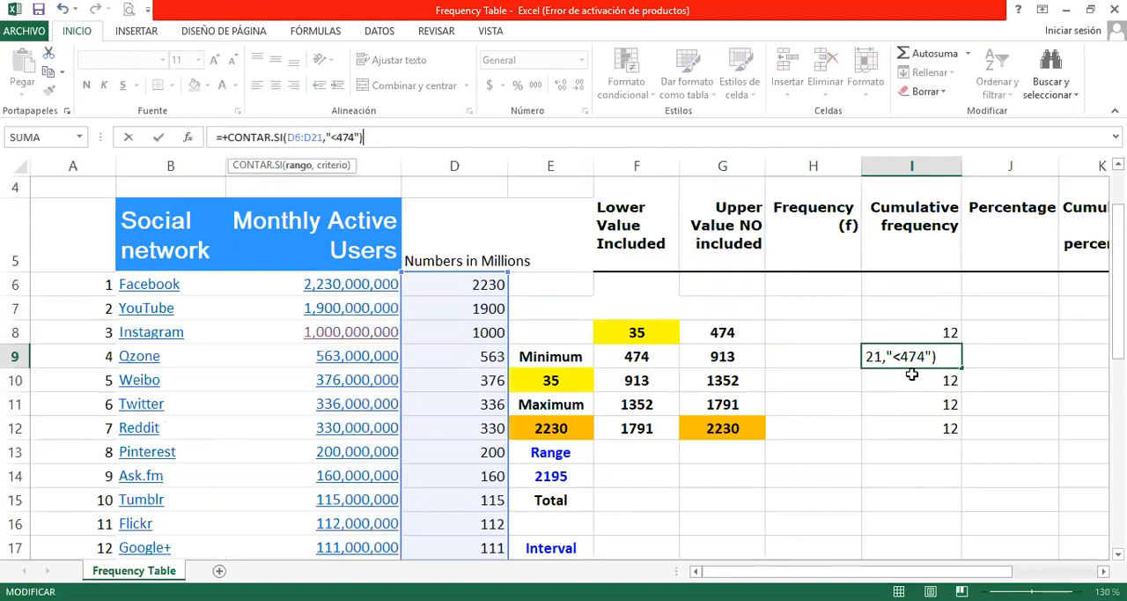
left_click_drag(901, 356, 924, 355)
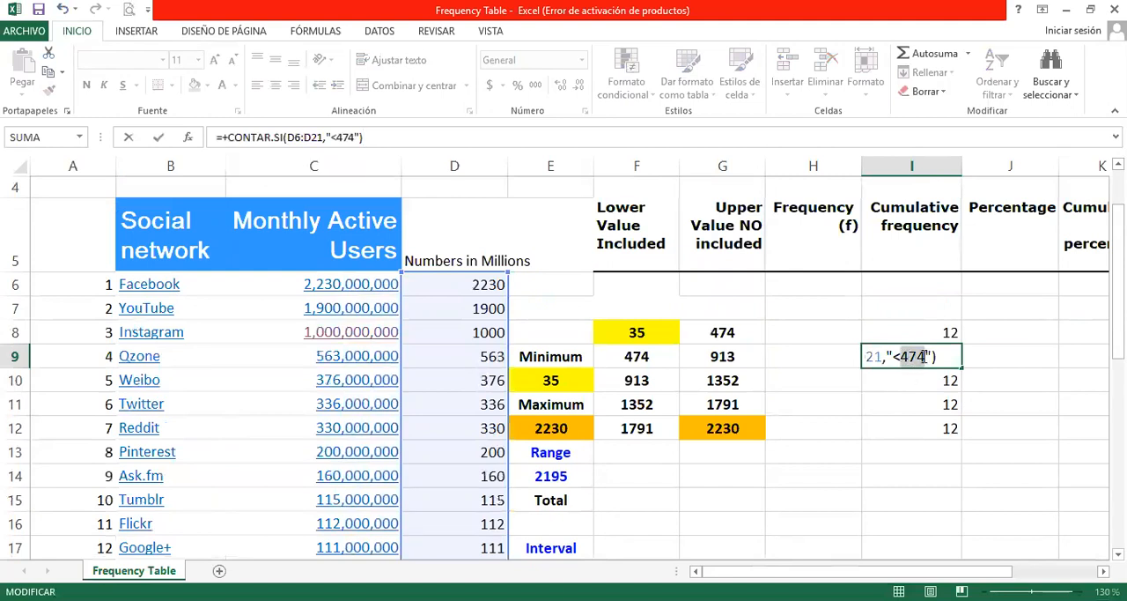
type("913")
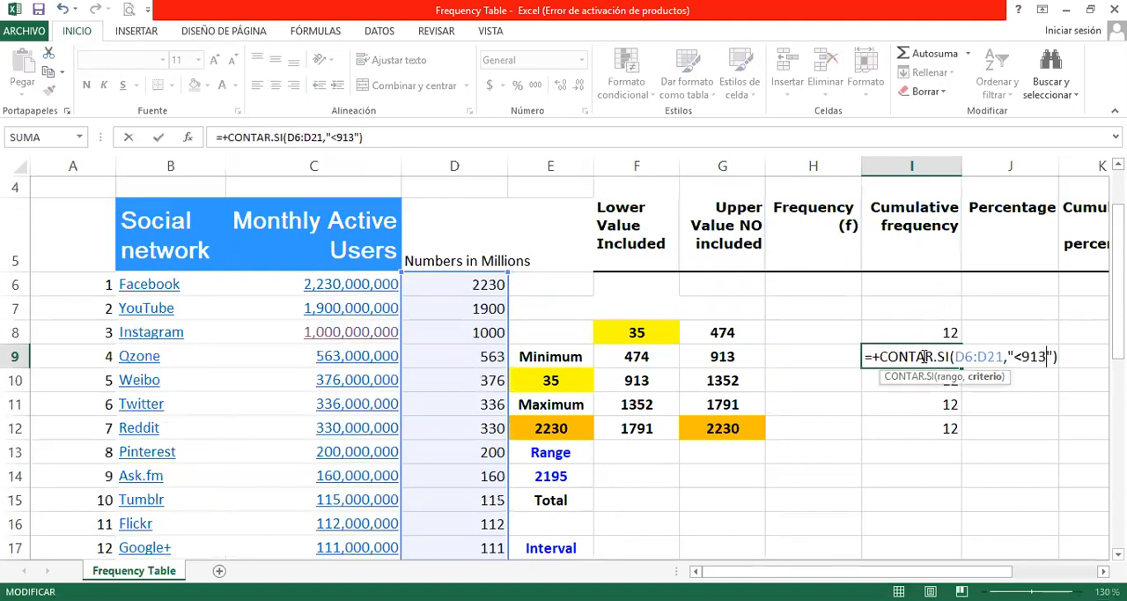
key("Return")
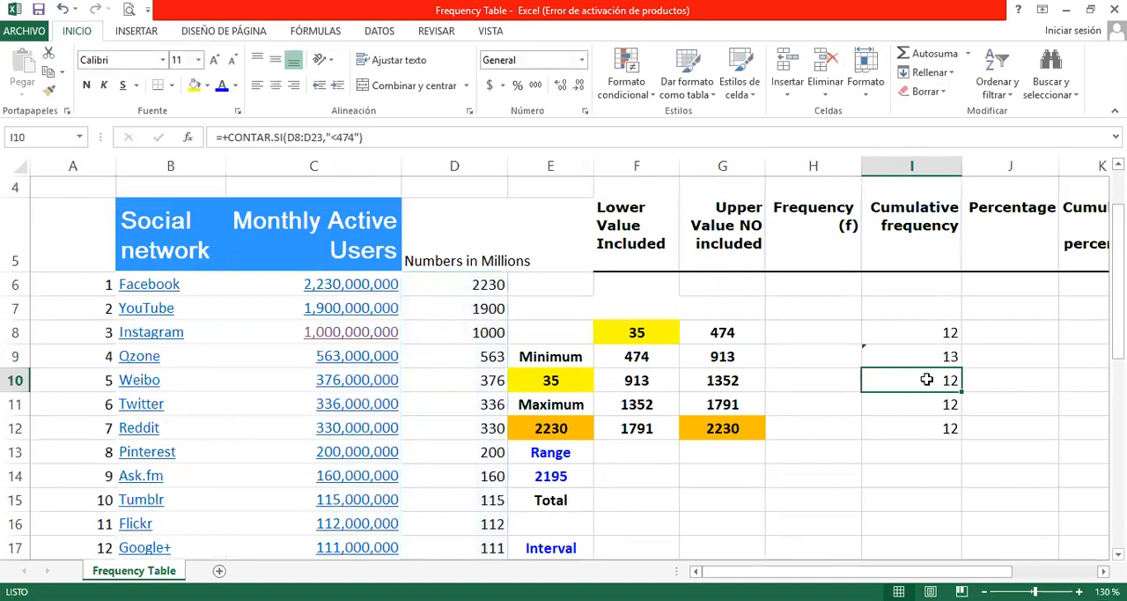
Step: Correct the CONTAR.SI formula in I10 to count the range D6:D21 with the criterion "<1352"
left_click_drag(1117, 291, 1117, 293)
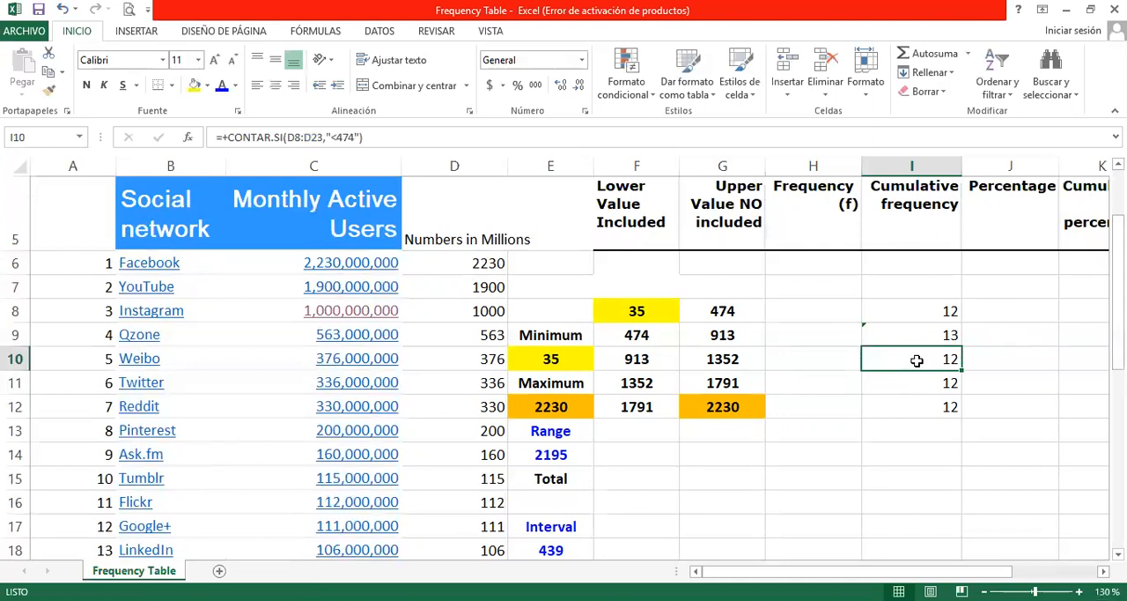
left_click(285, 138)
left_click_drag(446, 301, 453, 255)
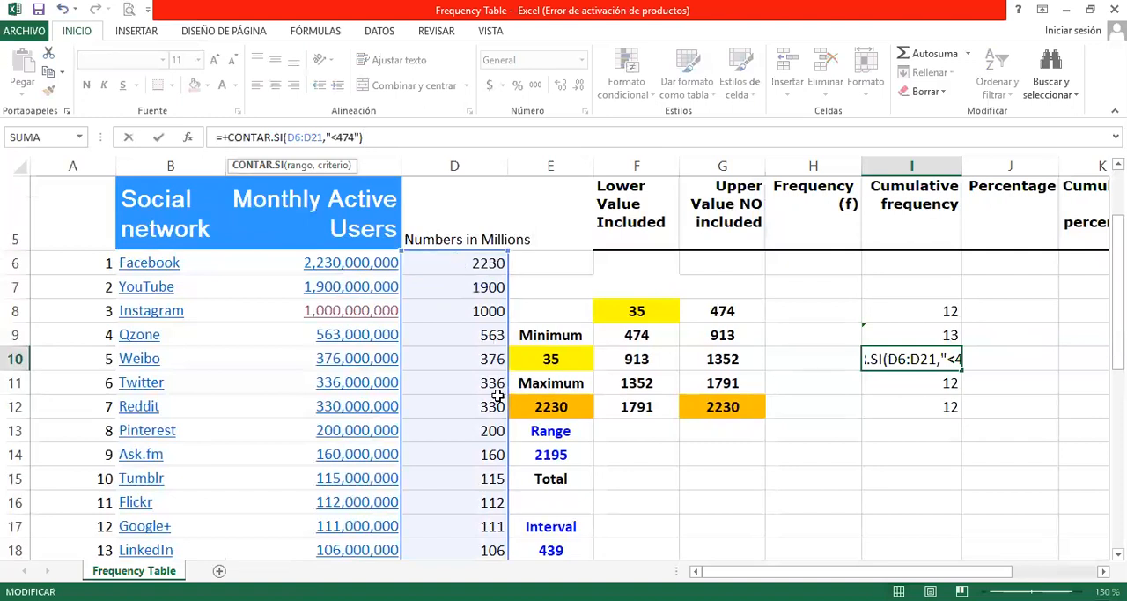
scroll(946, 381, "down", 1)
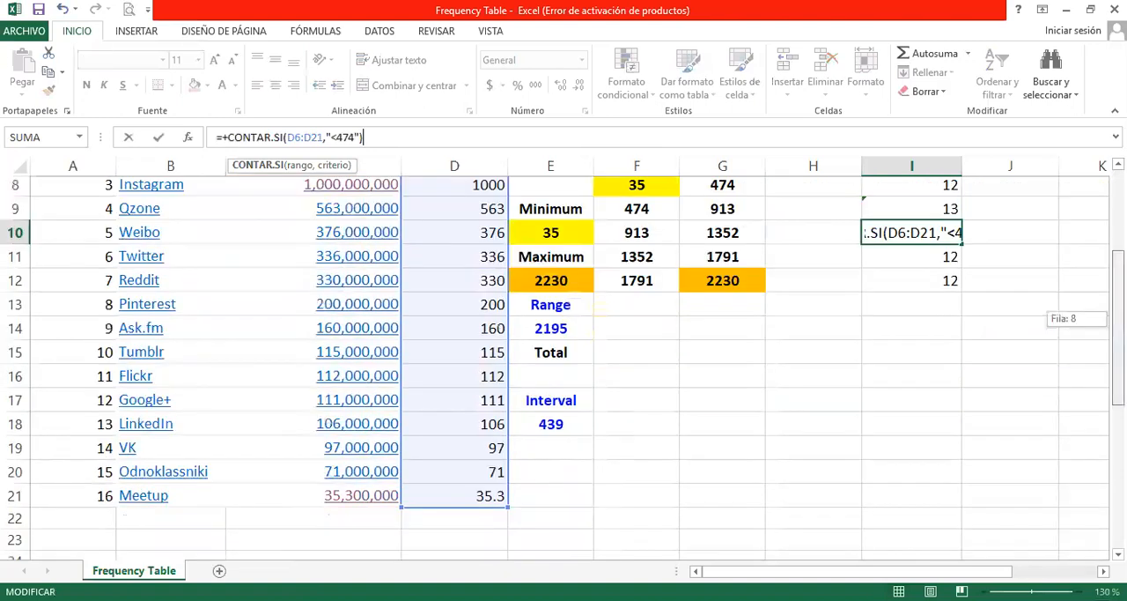
scroll(946, 381, "up", 2)
left_click_drag(900, 381, 925, 379)
type("1352")
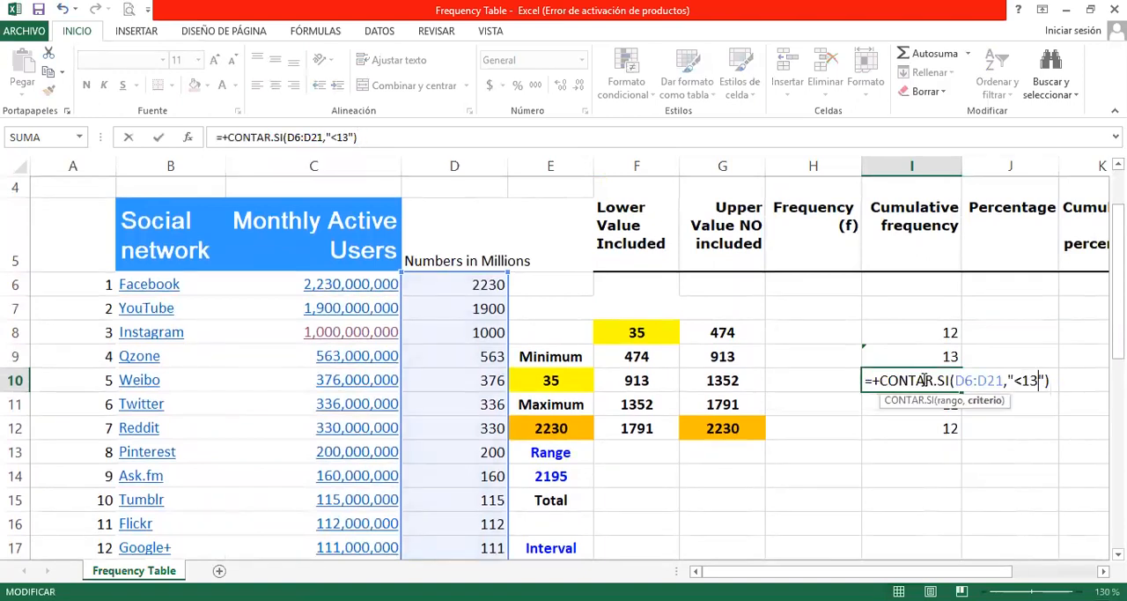
key("Return")
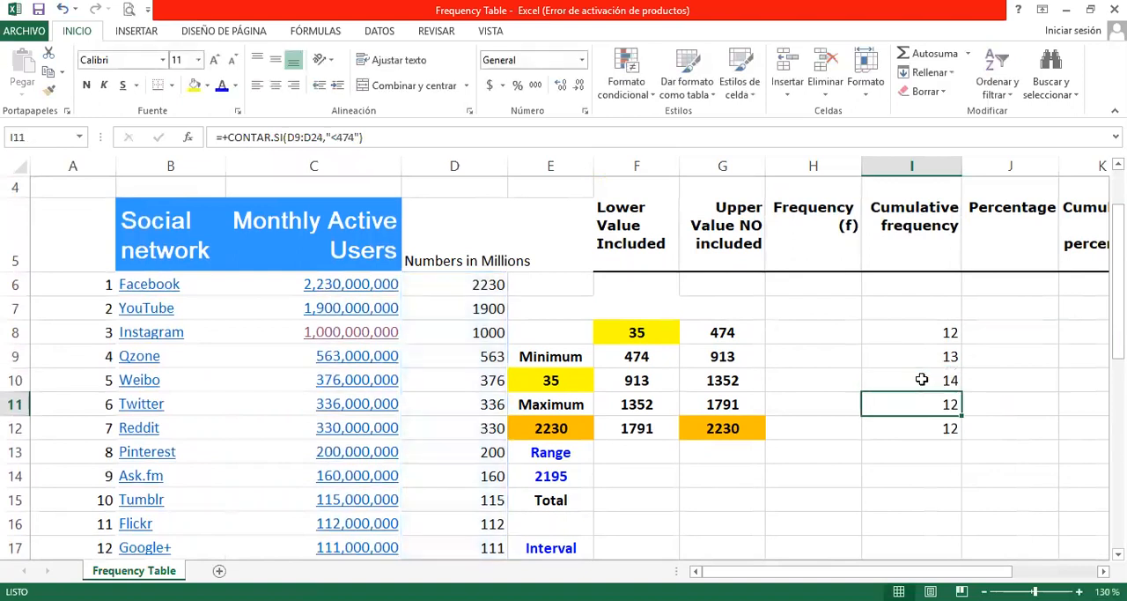
Step: Correct the CONTAR.SI formula in I11 to count the range D6:D21 with the criterion "<1791"
left_click(913, 433)
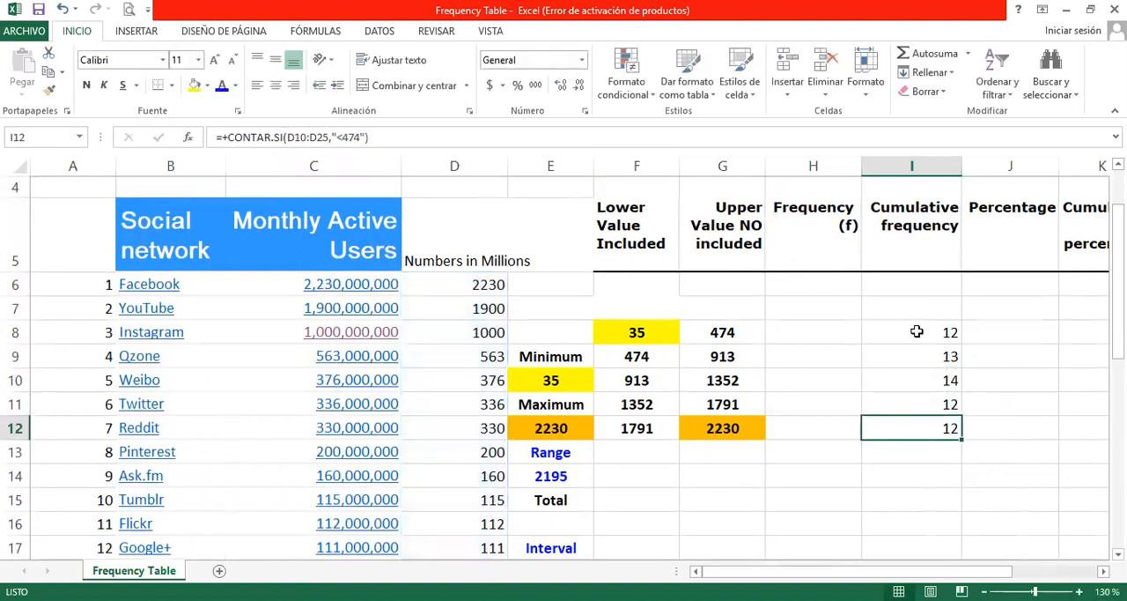
left_click(917, 332)
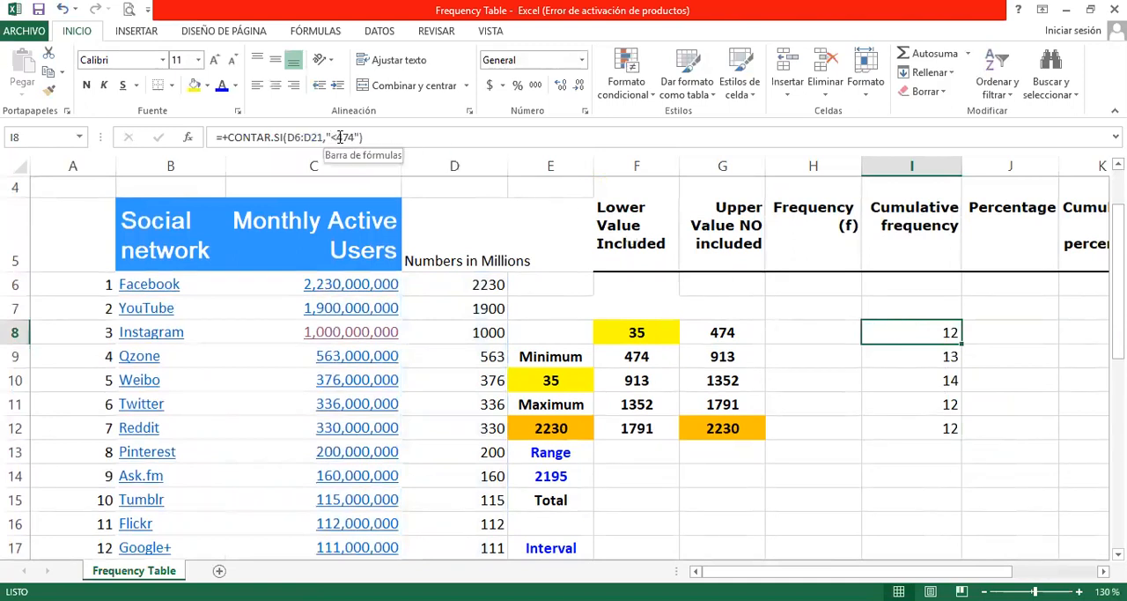
left_click(931, 380)
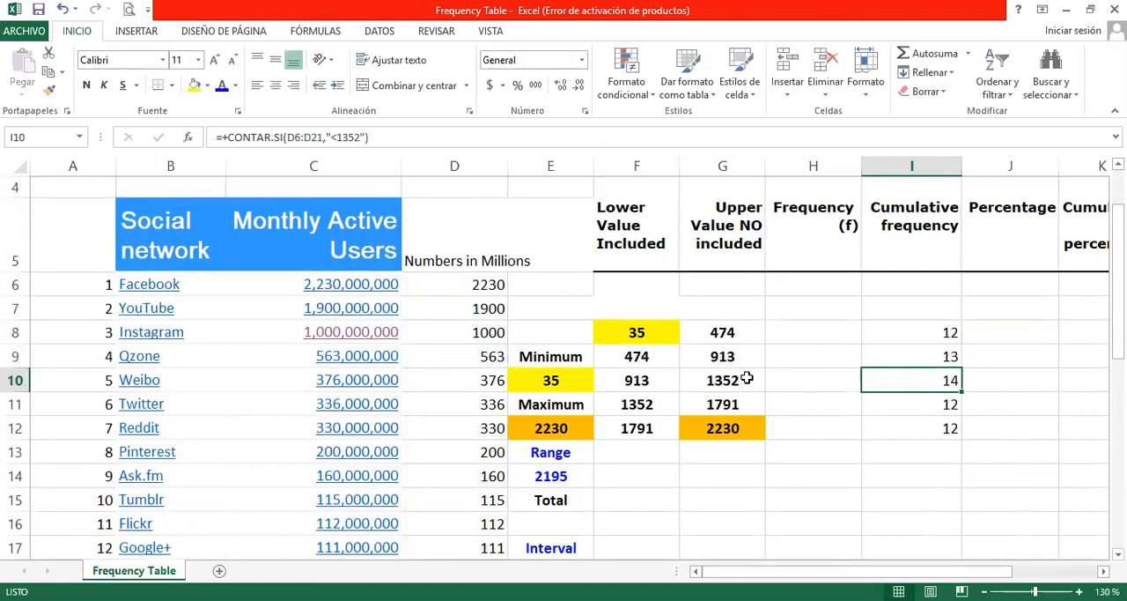
left_click(907, 400)
left_click(298, 134)
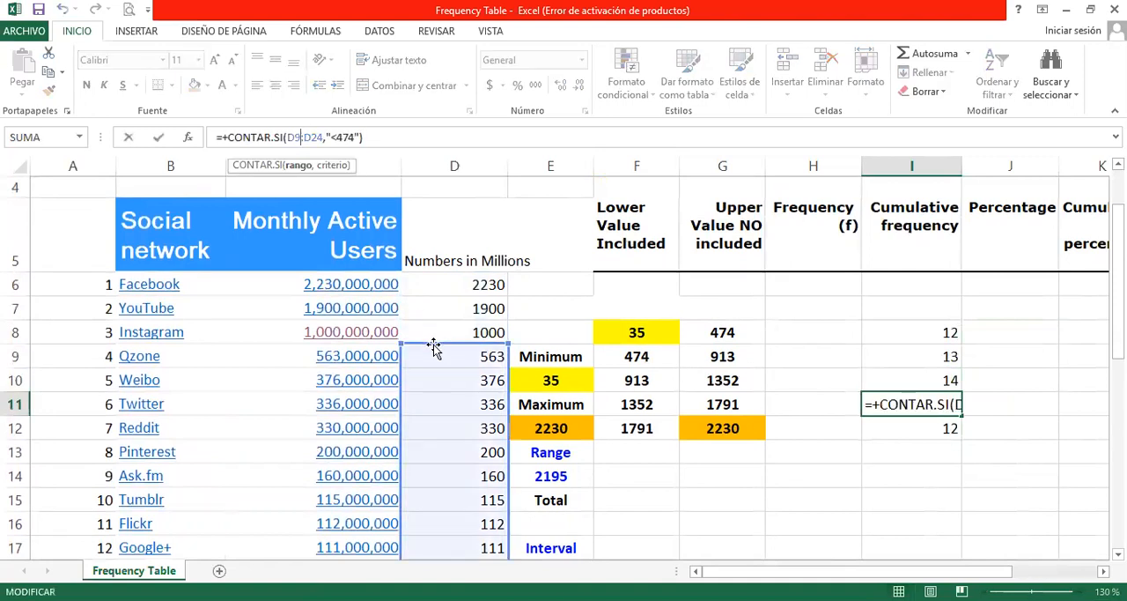
left_click_drag(440, 342, 443, 287)
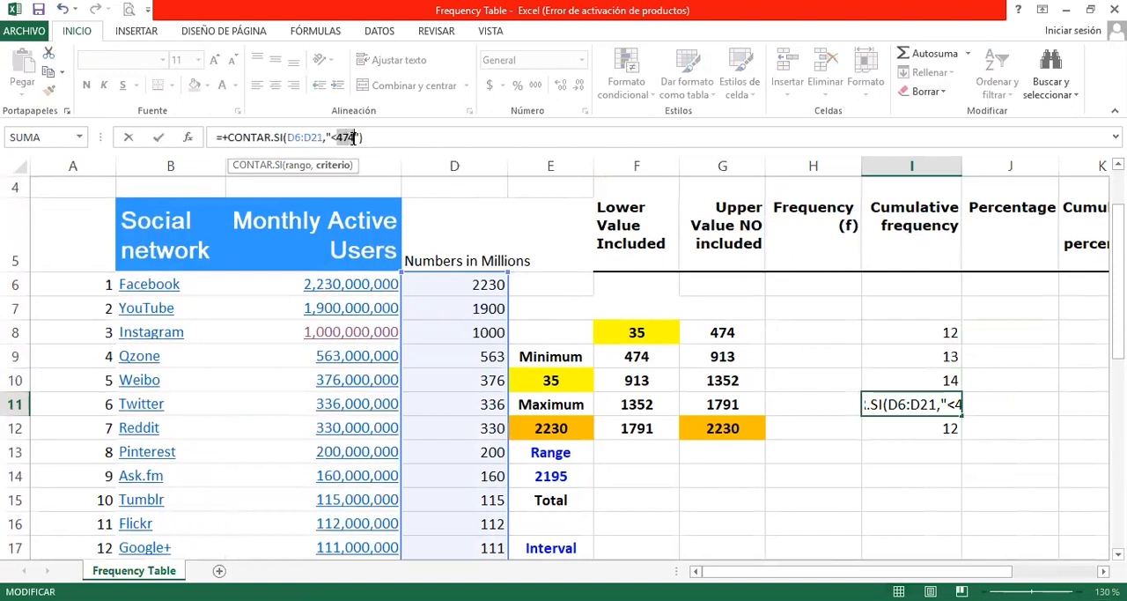
type("1791")
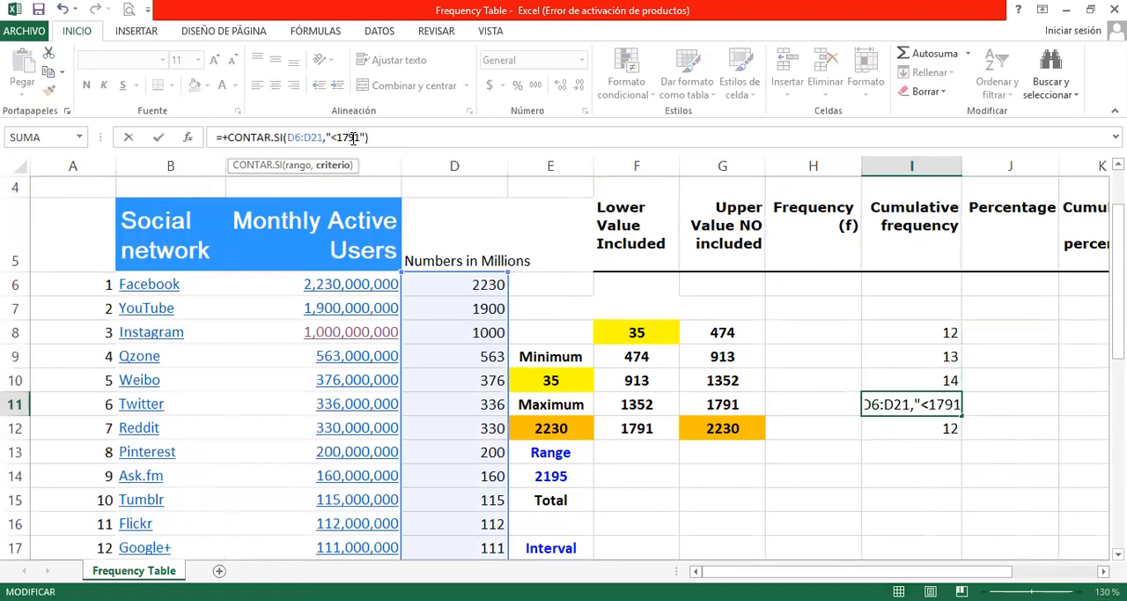
left_click(923, 450)
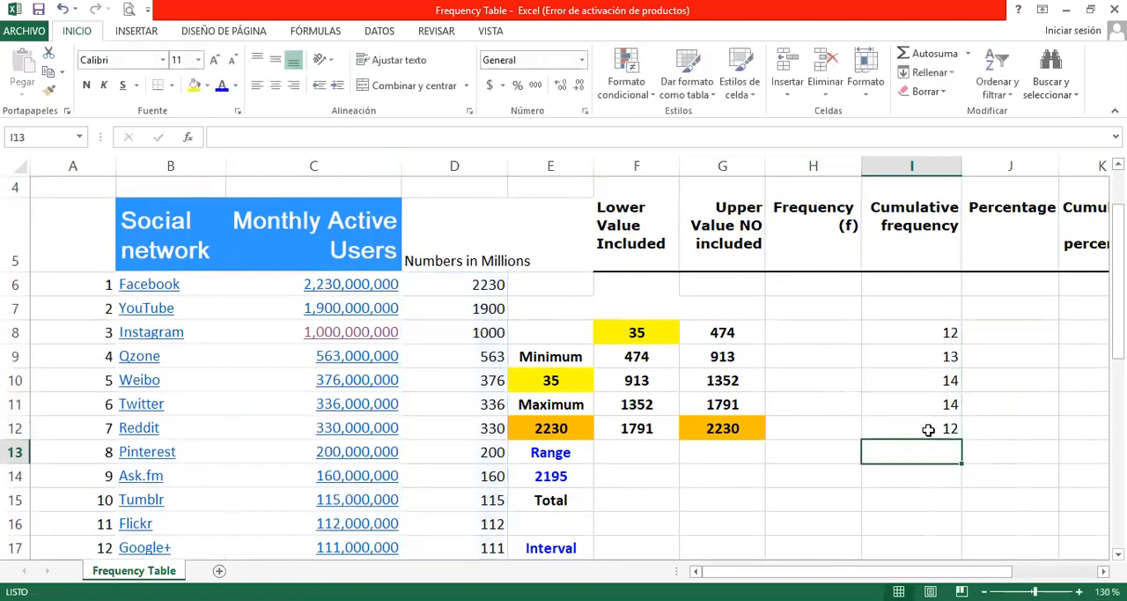
Step: Correct the CONTAR.SI formula in I12 to count the range D6:D21 with the criterion "<2230"
left_click(929, 430)
left_click(310, 137)
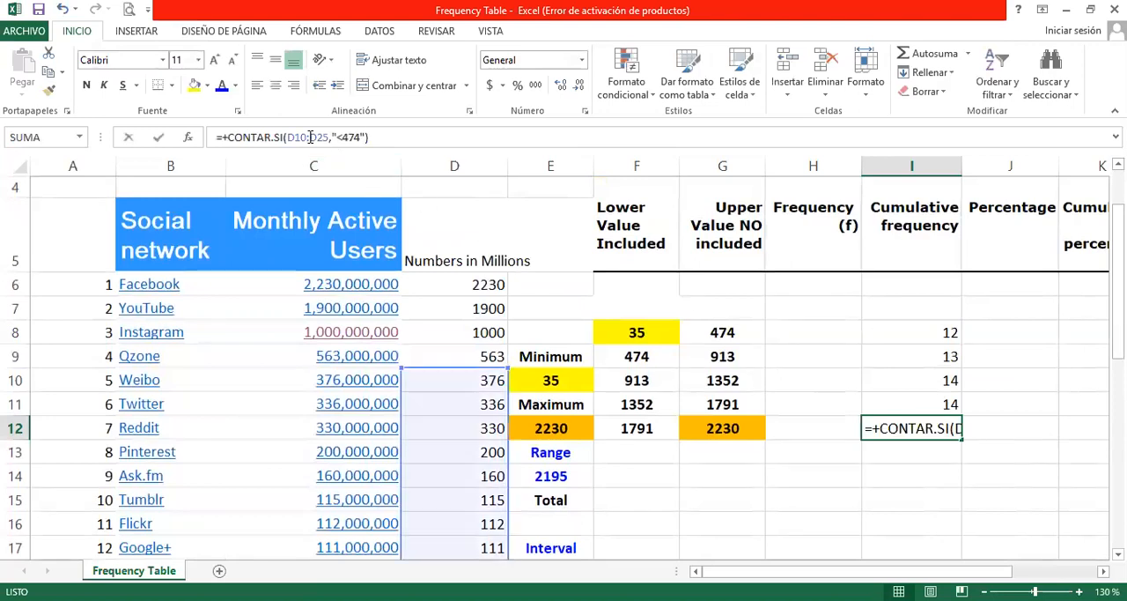
left_click_drag(442, 373, 444, 284)
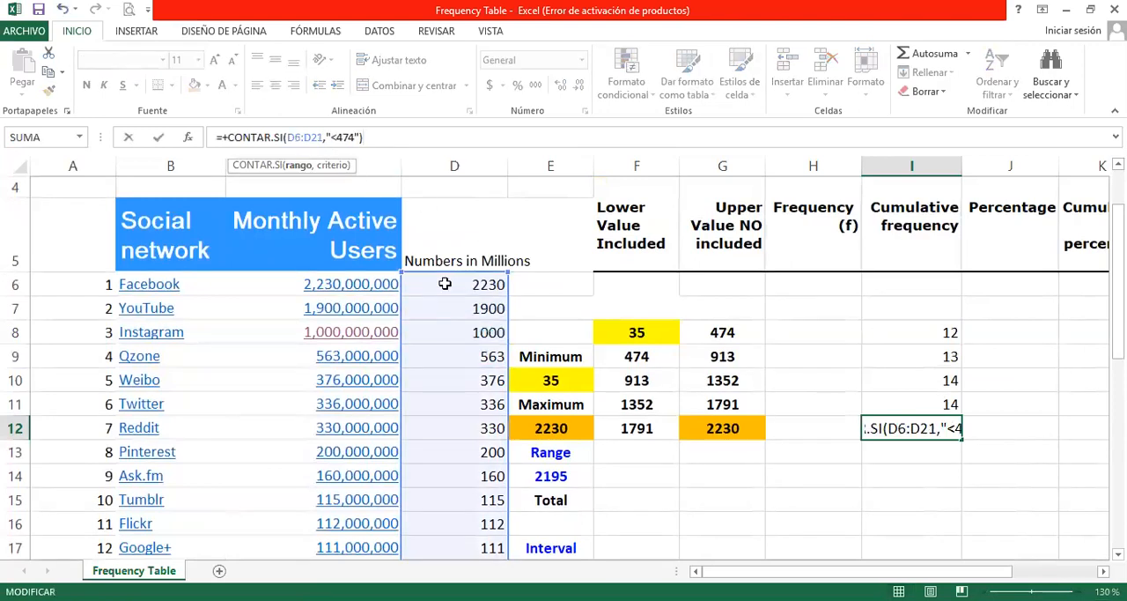
left_click_drag(338, 138, 346, 139)
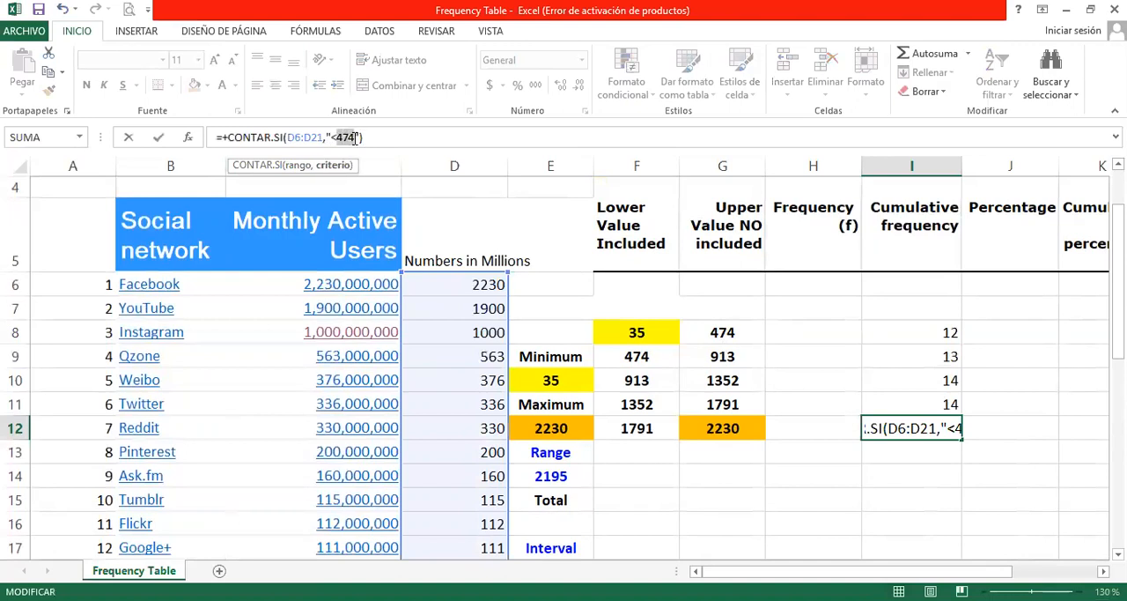
type("2230")
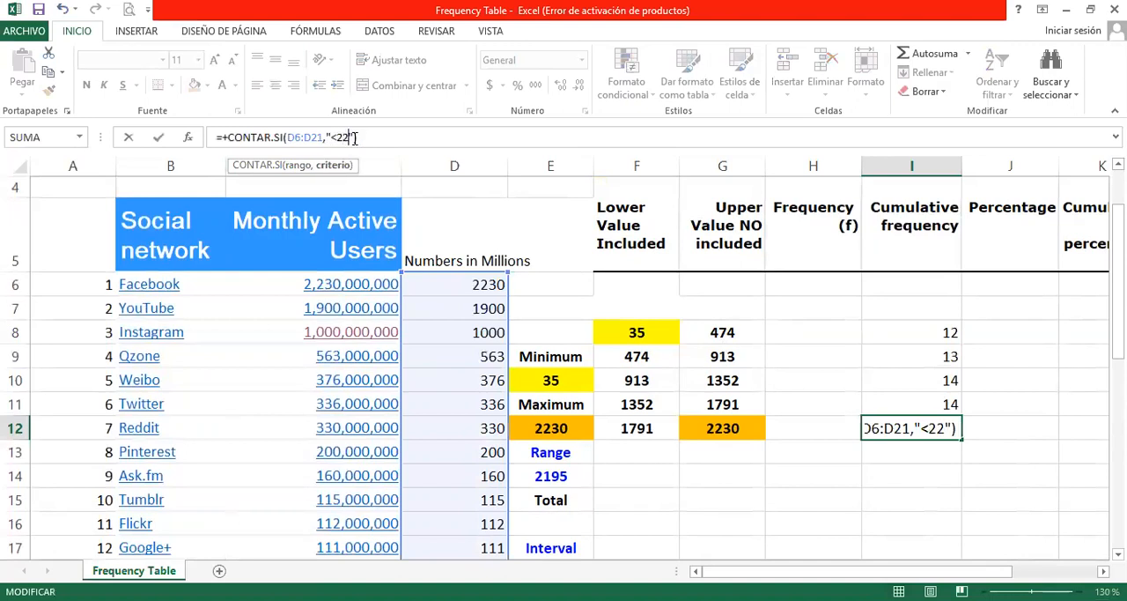
key("Return")
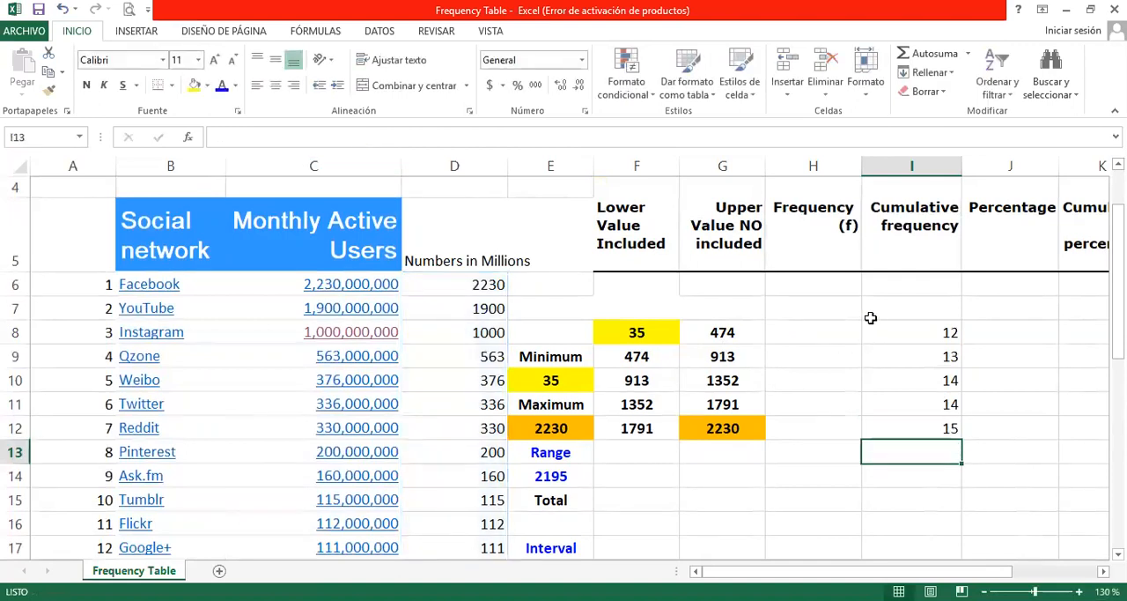
Step: Review the Cumulative frequency formulas in I8, I10 and I11 against the class limits in columns F and G
left_click(897, 332)
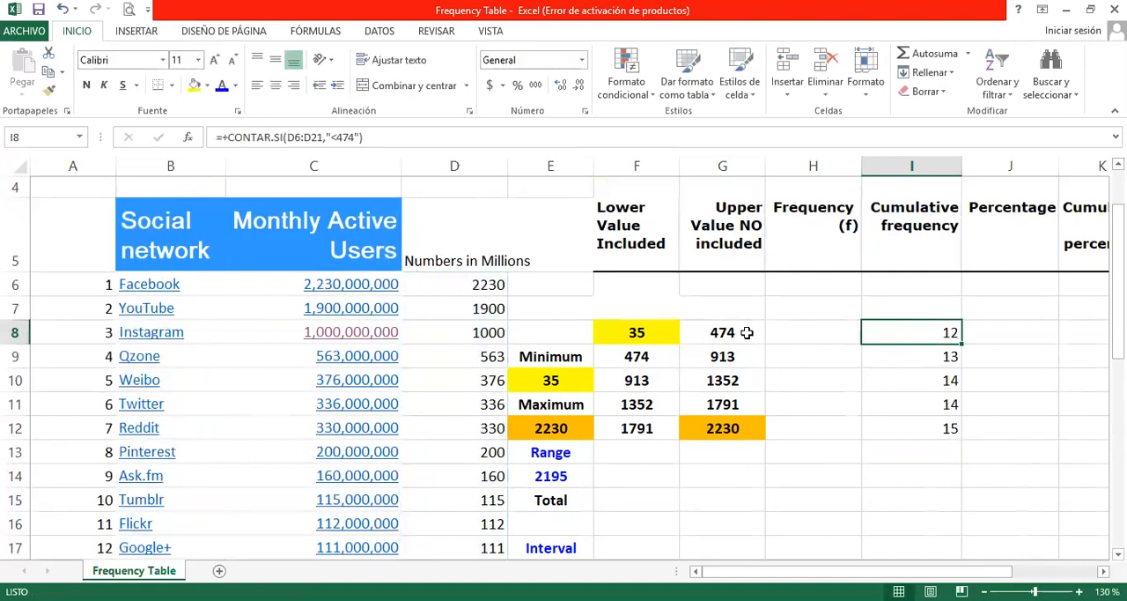
left_click(925, 380)
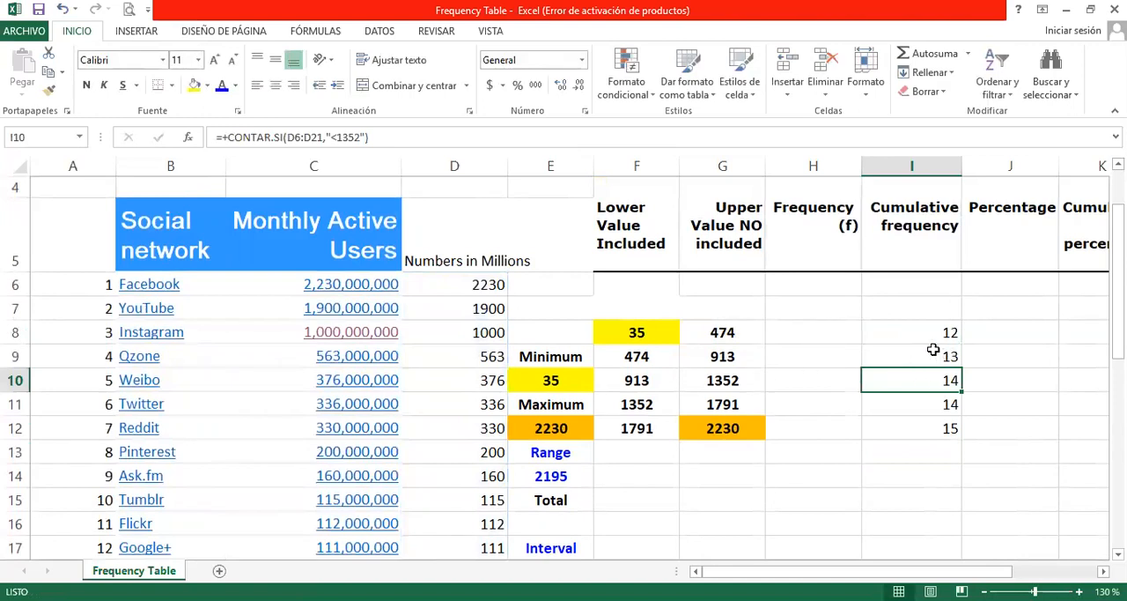
left_click(919, 406)
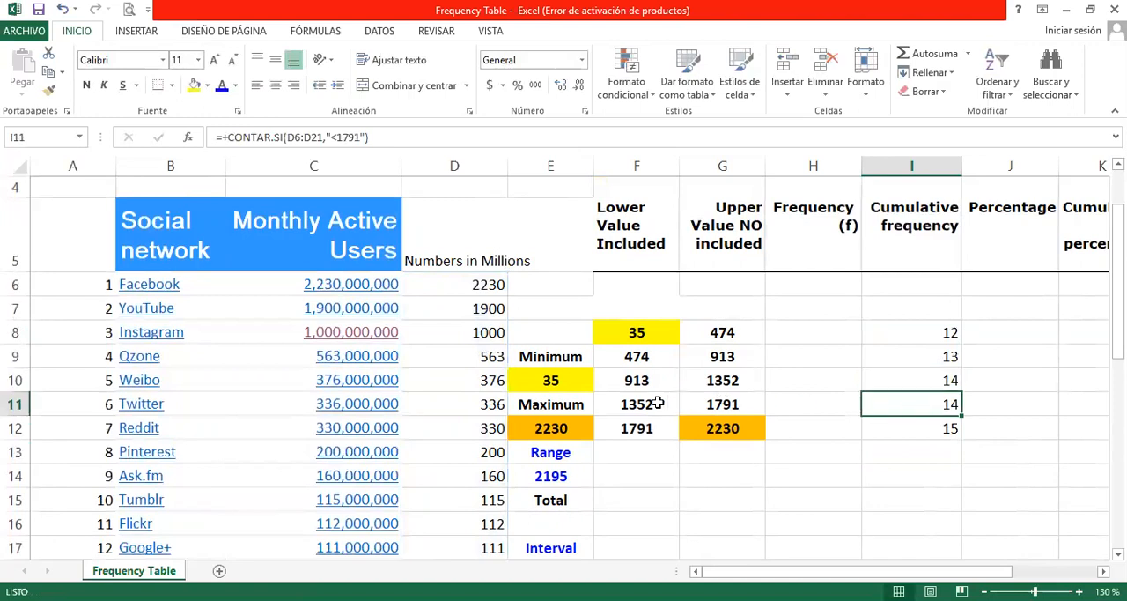
left_click_drag(658, 403, 731, 404)
left_click(924, 406)
left_click(925, 377)
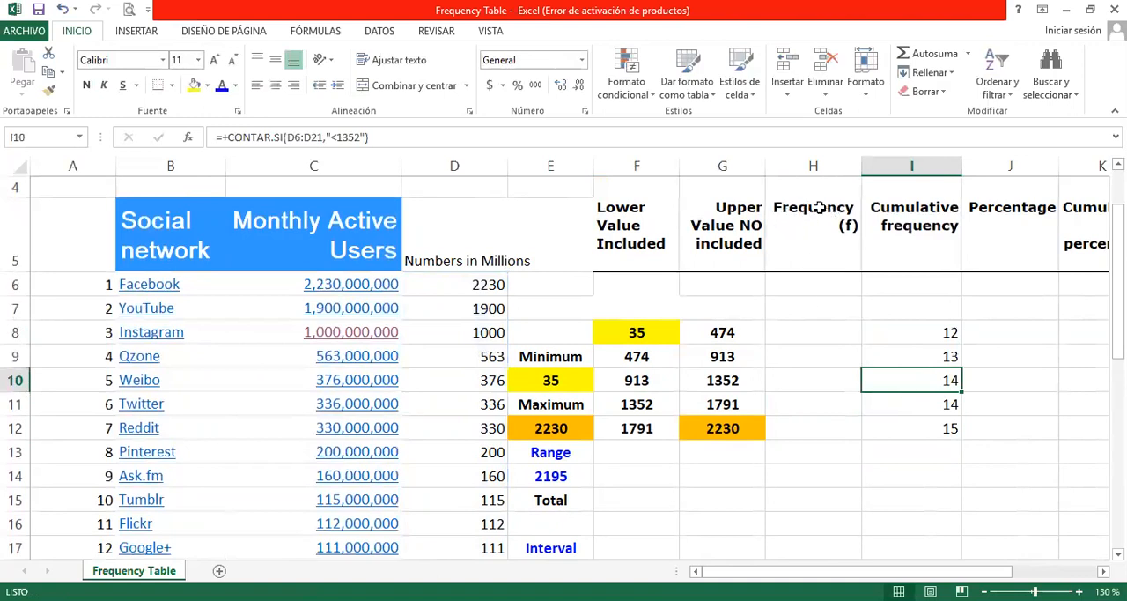
Step: Enter the first class's Frequency in H8 as the formula +I8
left_click(832, 328)
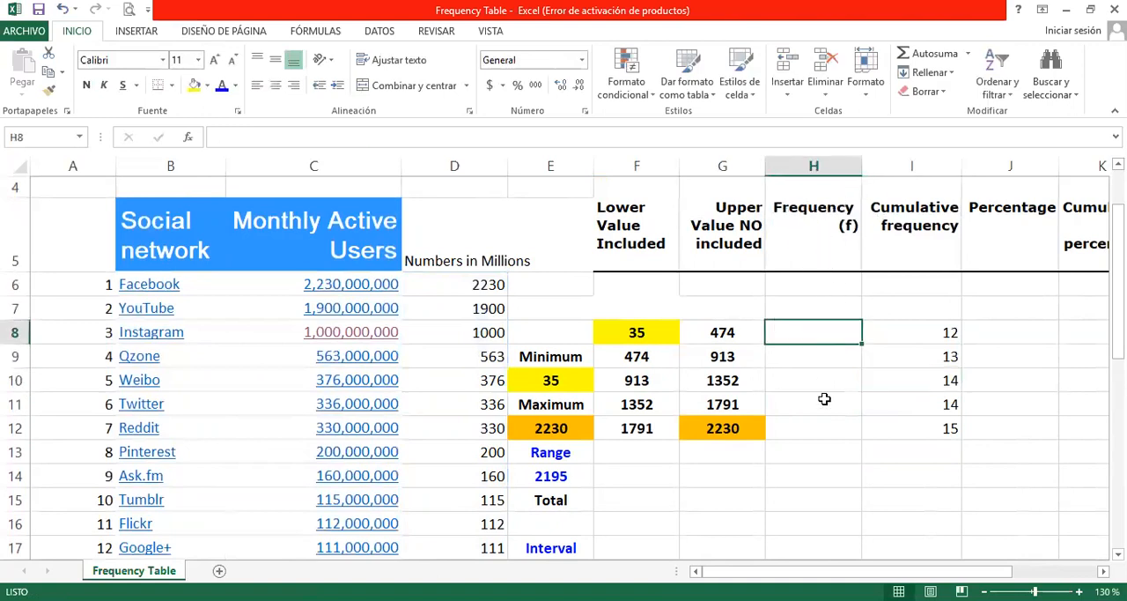
type("+")
left_click(904, 336)
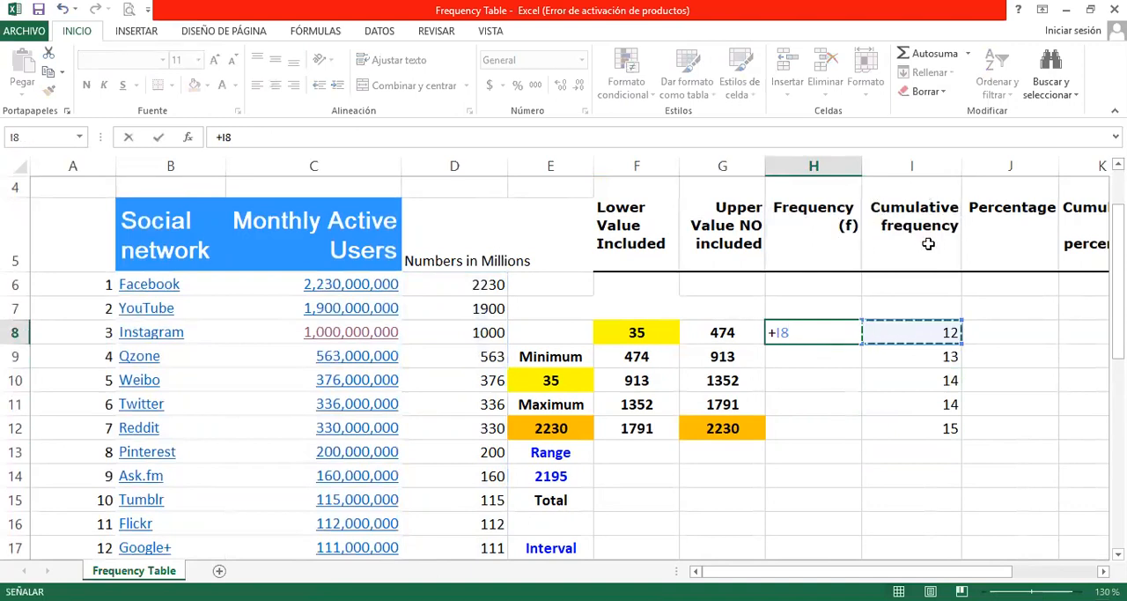
key("Return")
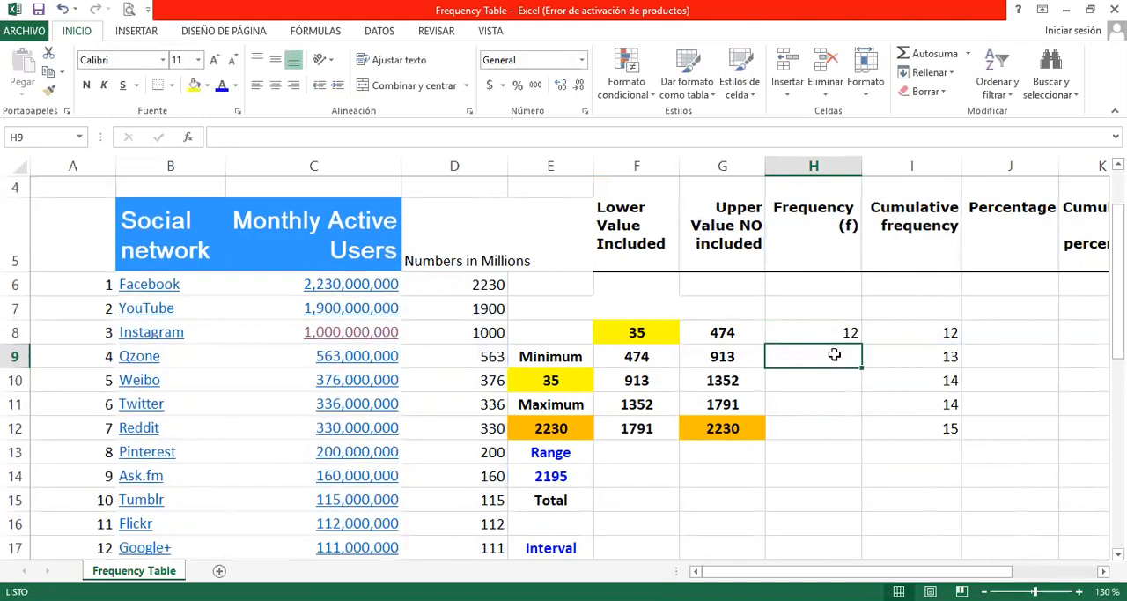
Step: Enter the second class's Frequency in H9 as the formula +I9-I8
type("+")
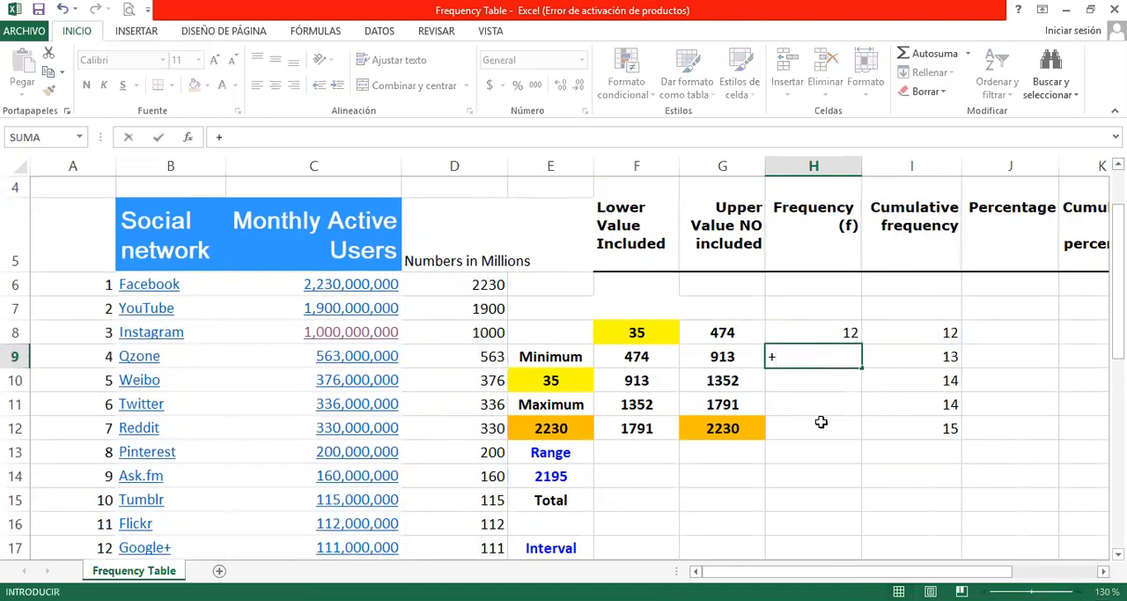
left_click(923, 358)
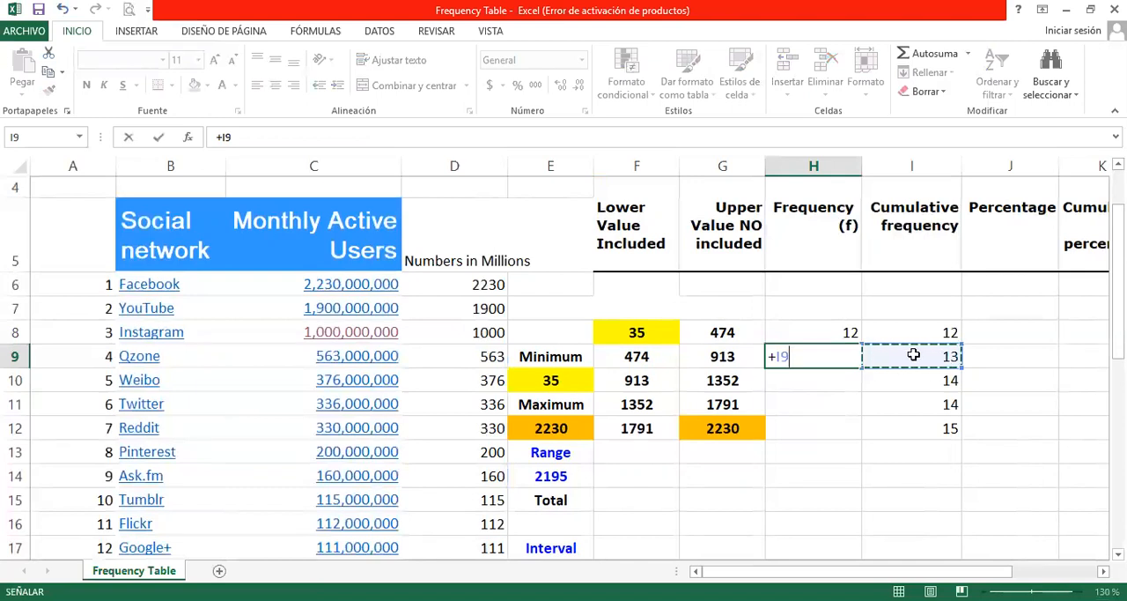
type("-")
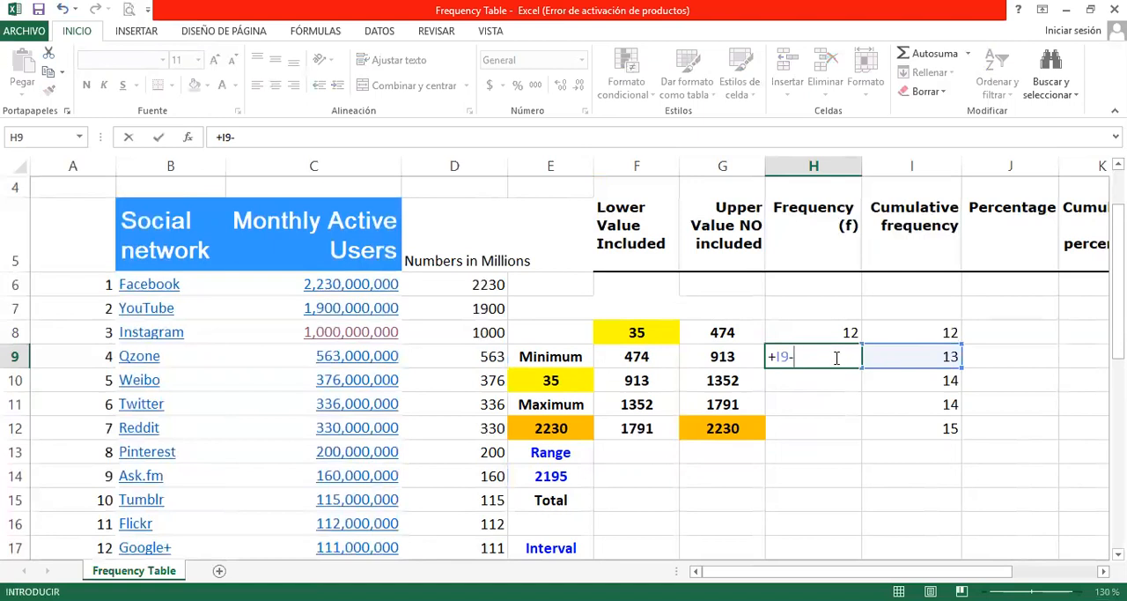
left_click(902, 331)
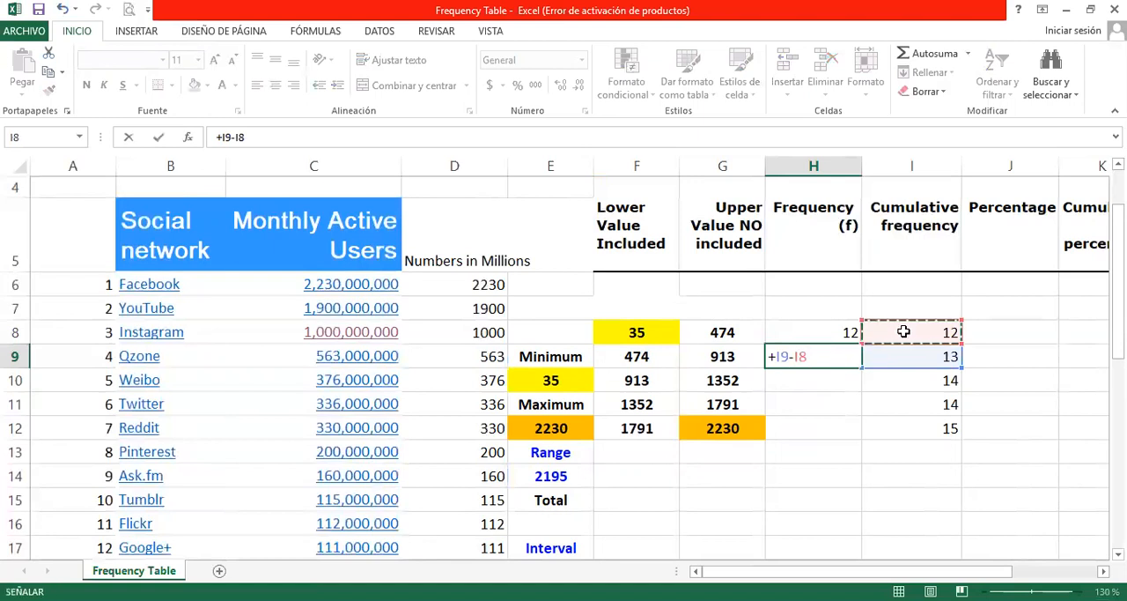
key("Return")
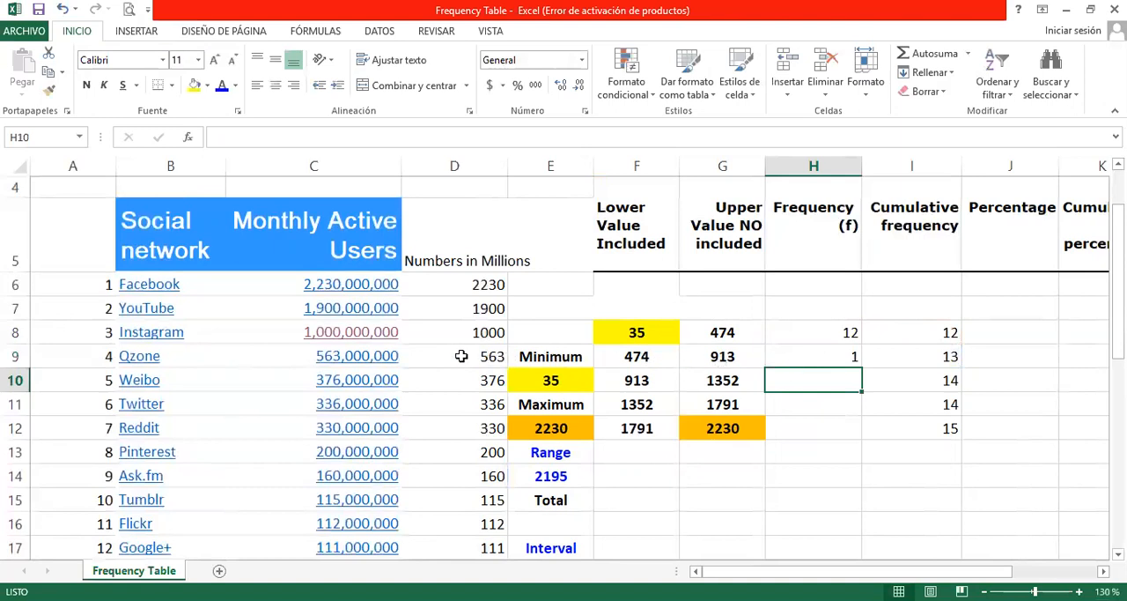
Step: Fill the H9 Frequency formula down through H12 and check the copied formulas
left_click(855, 361)
left_click_drag(859, 363, 854, 430)
left_click(836, 379)
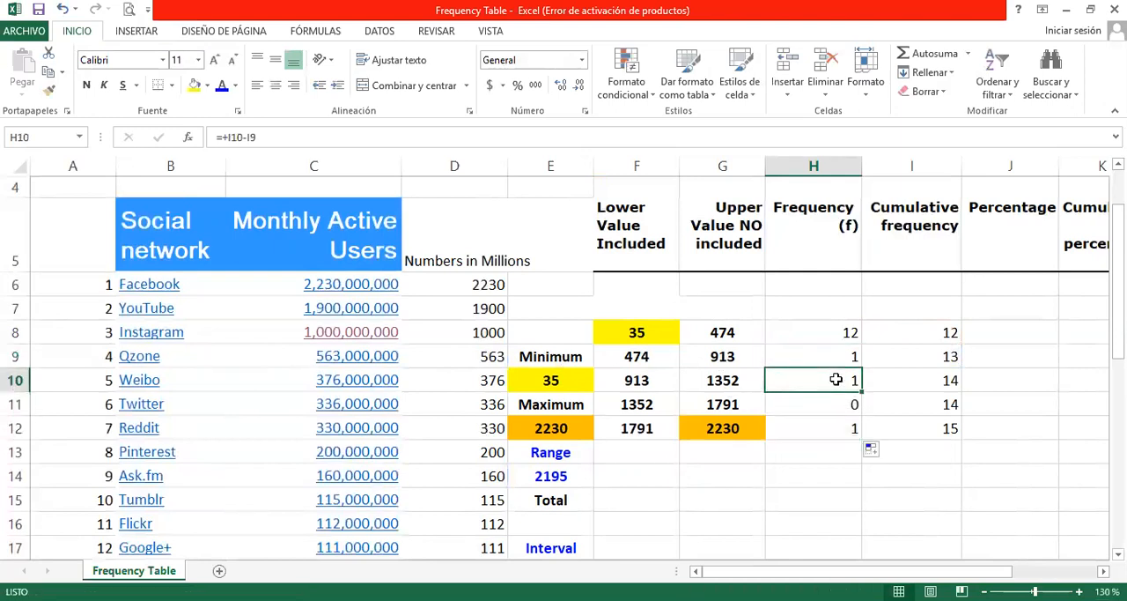
left_click(830, 403)
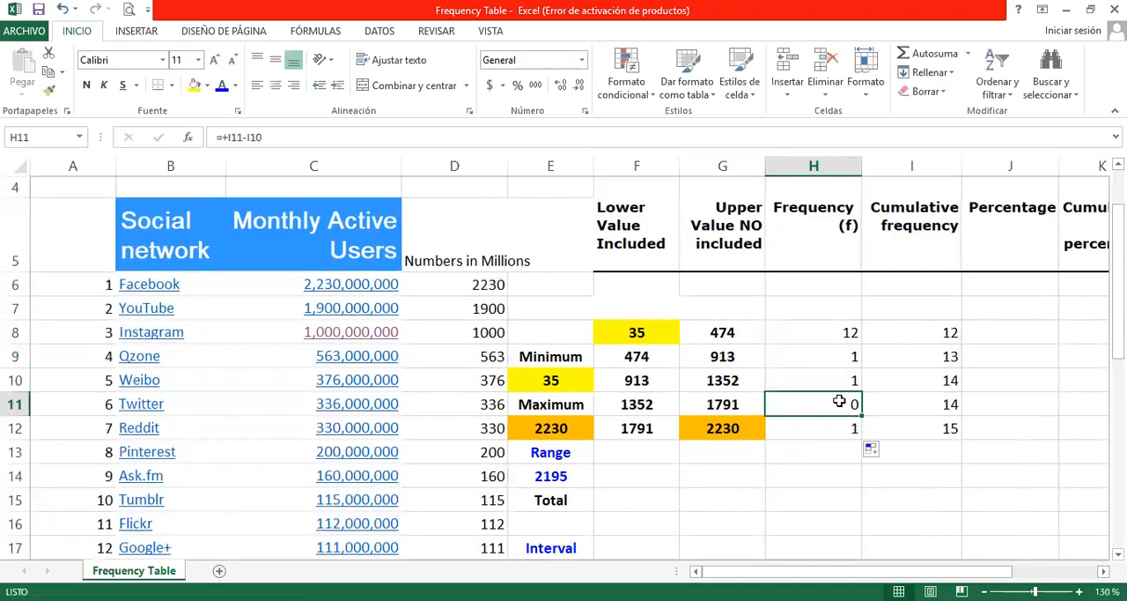
left_click(830, 428)
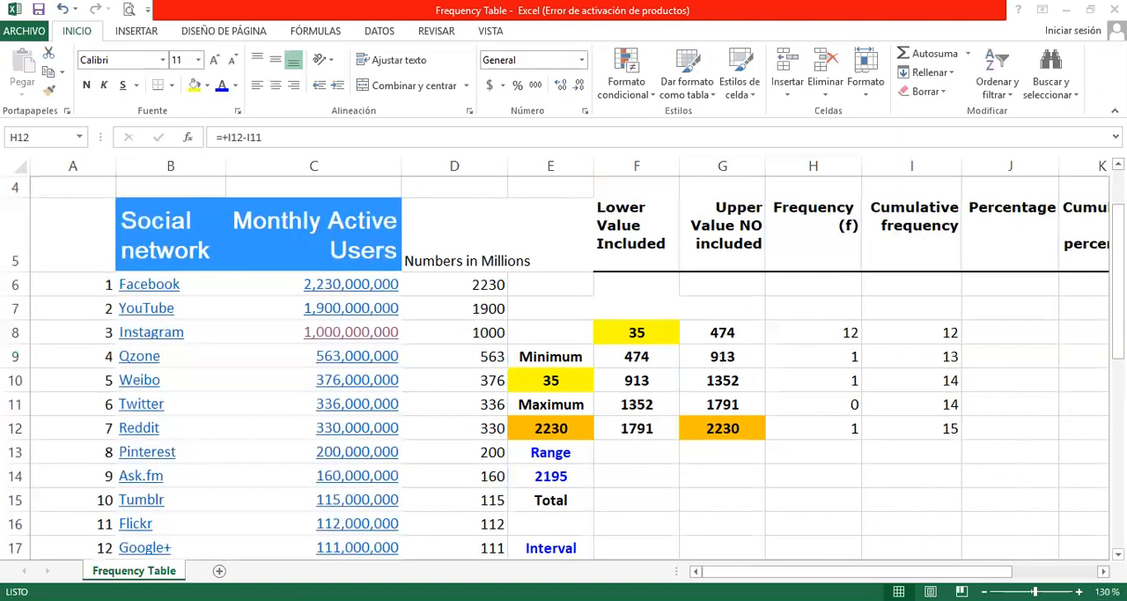
Step: Widen column K slightly so the Cumulative percentage header fits without breaking its words
left_click(1009, 357)
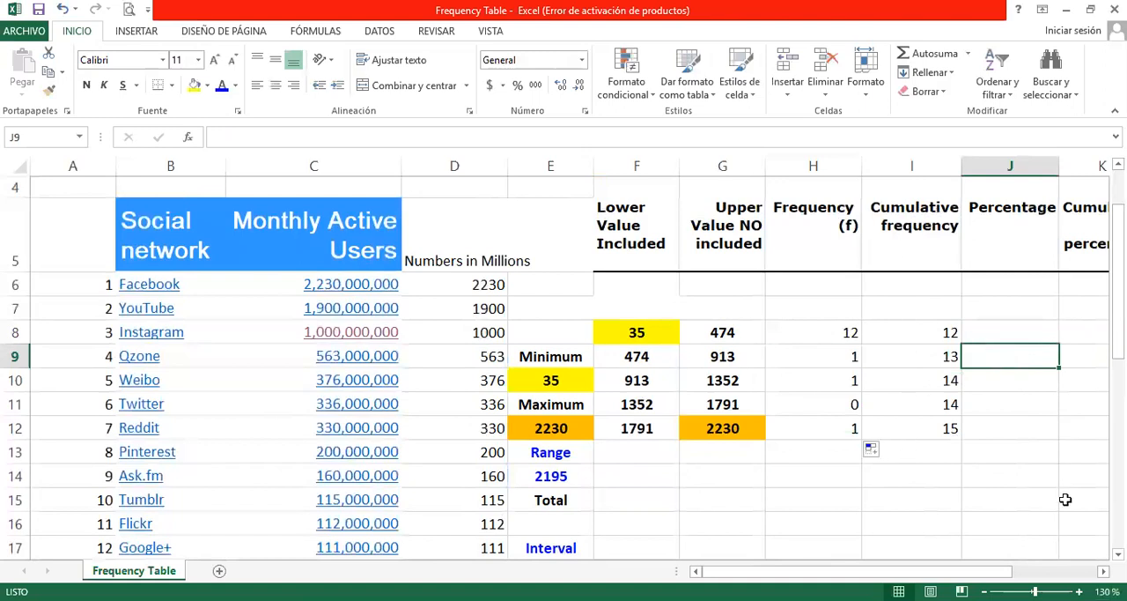
scroll(570, 356, "right", 1)
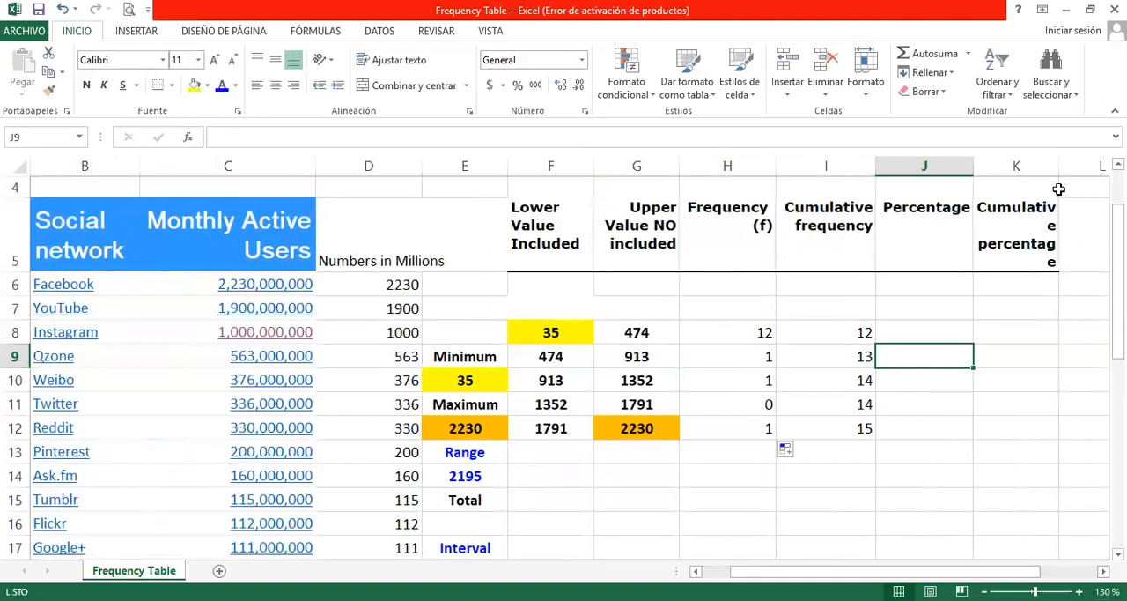
left_click_drag(1057, 168, 1071, 168)
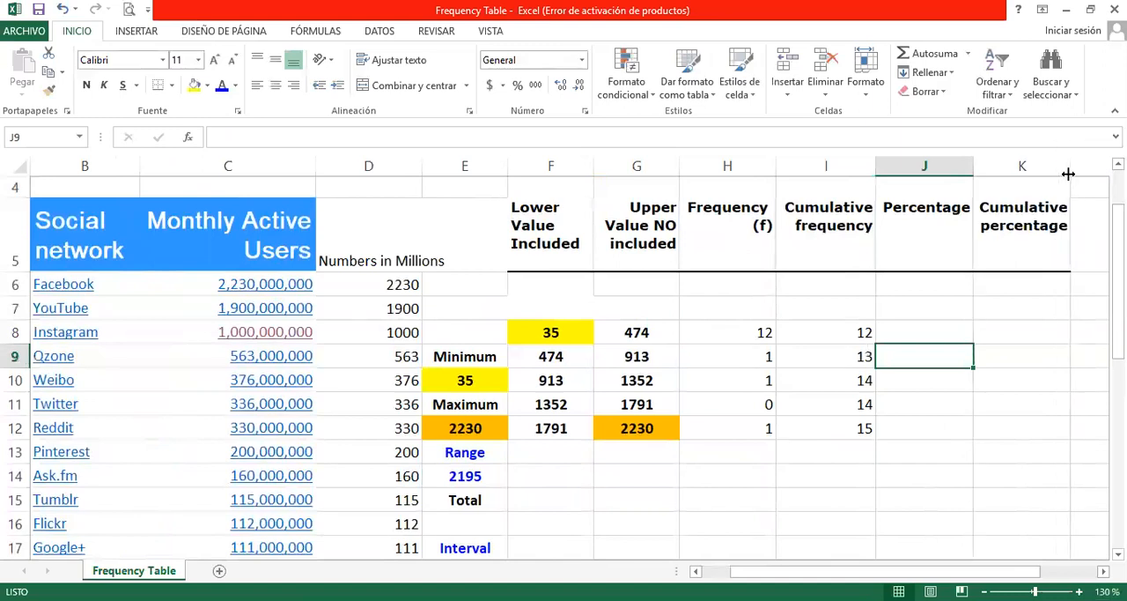
Step: Enter a CONTAR formula over D6:D21 in E16, below the Total label
left_click(929, 335)
left_click(735, 331)
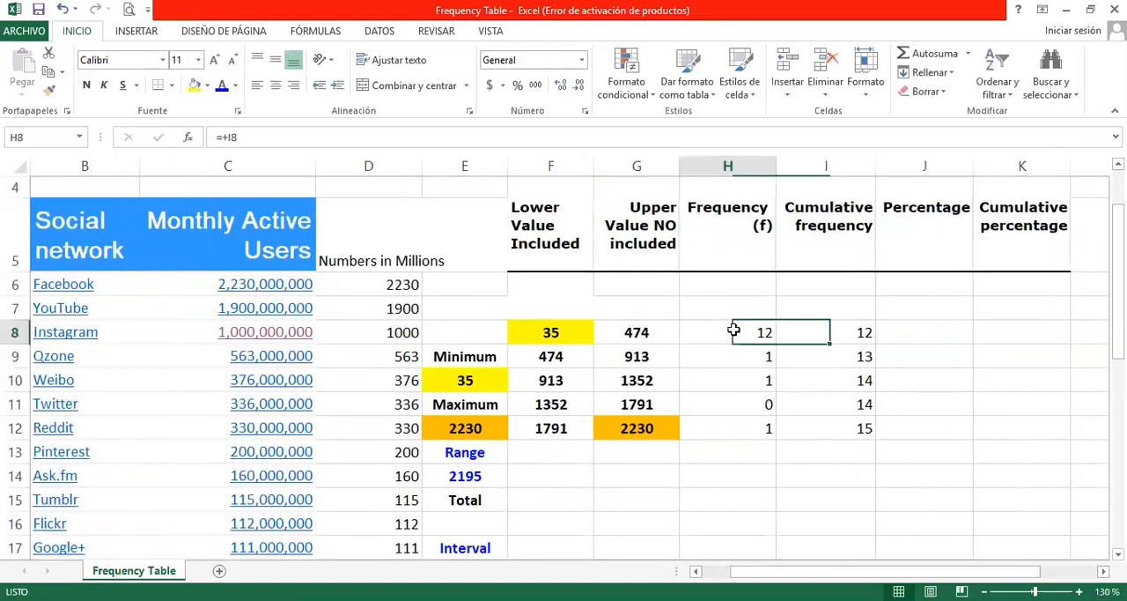
scroll(732, 317, "down", 1)
scroll(732, 317, "up", 1)
left_click(483, 528)
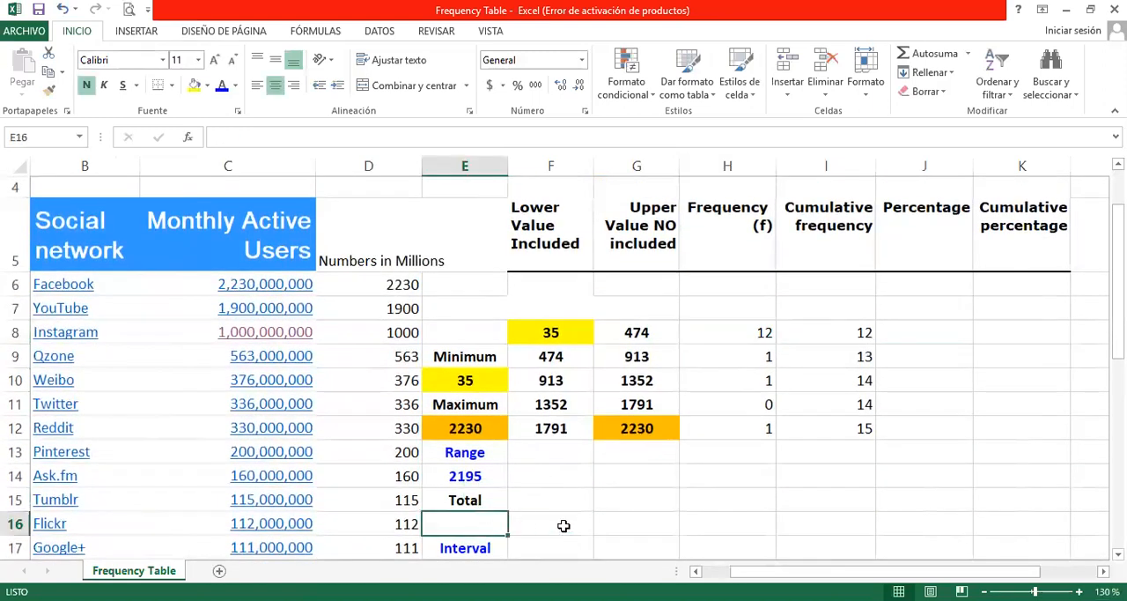
type("+")
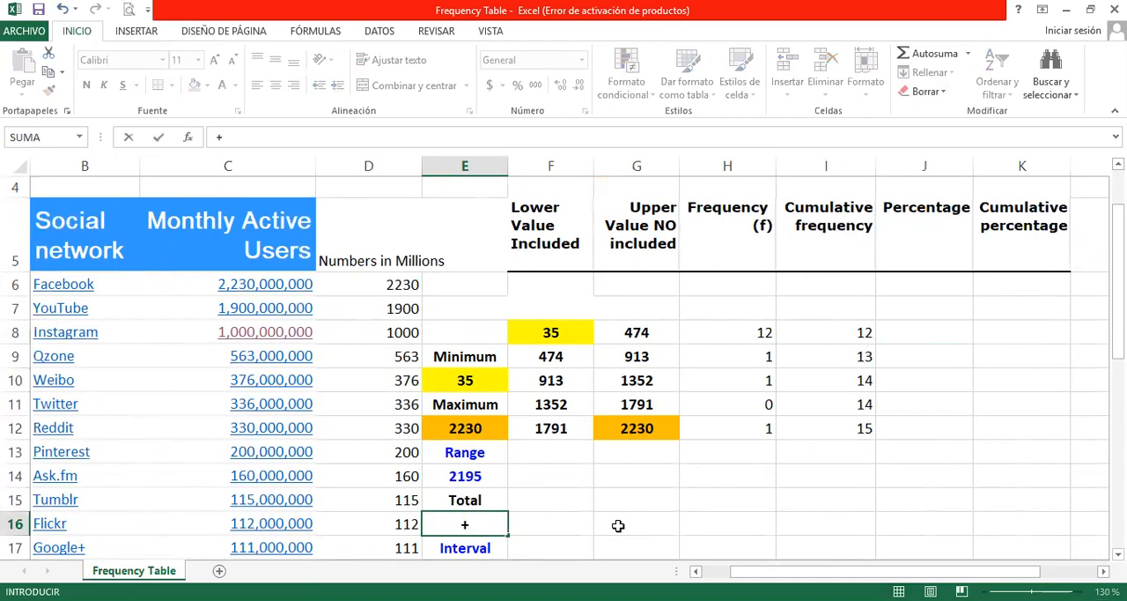
type("con")
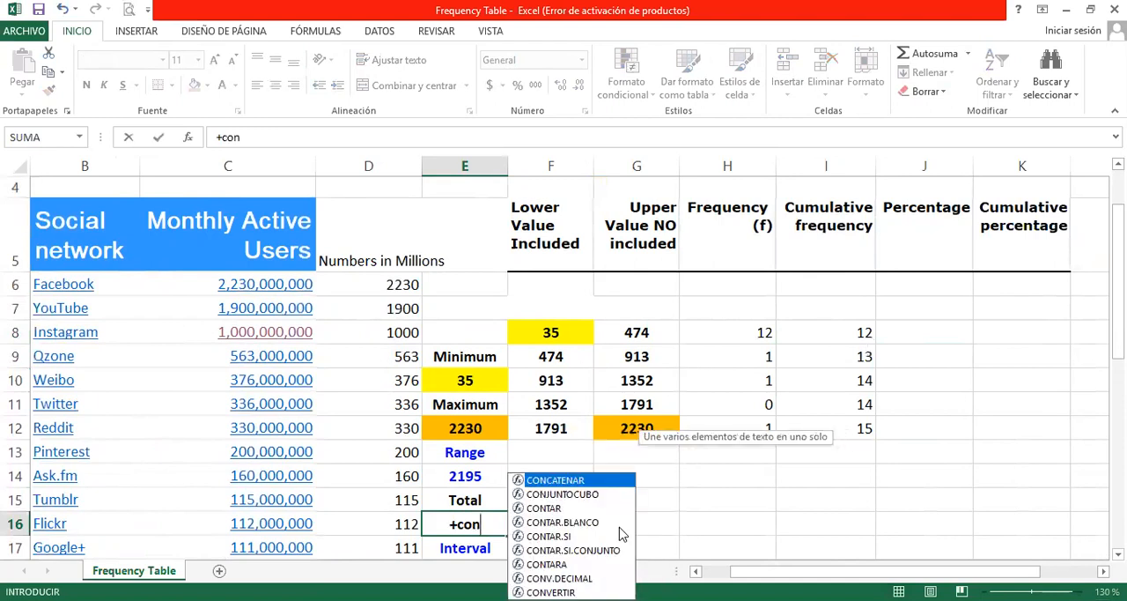
left_click(559, 509)
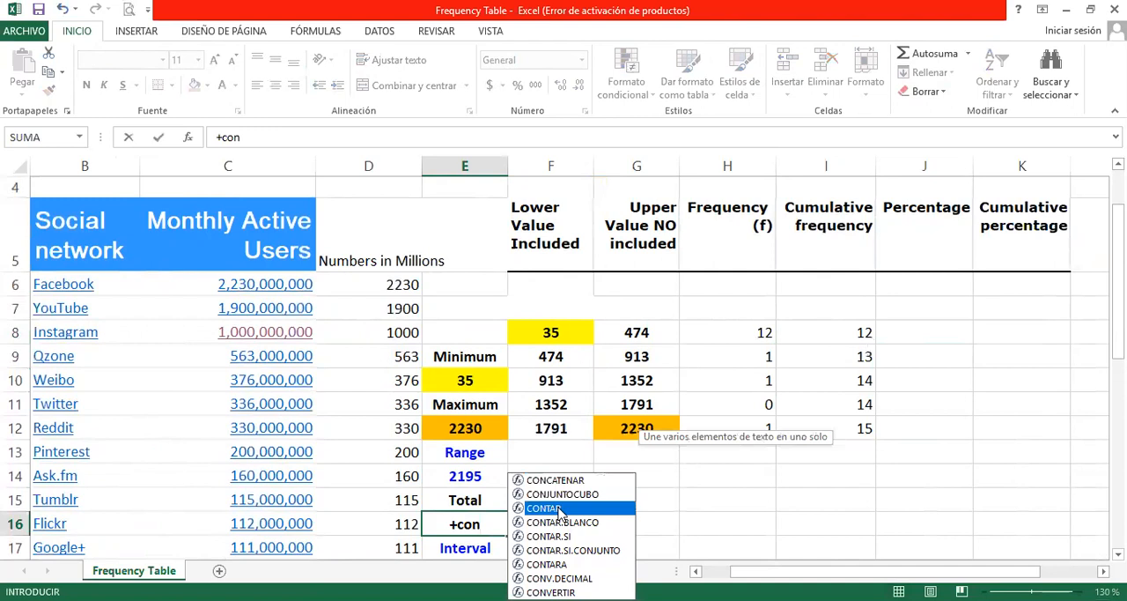
double_click(558, 509)
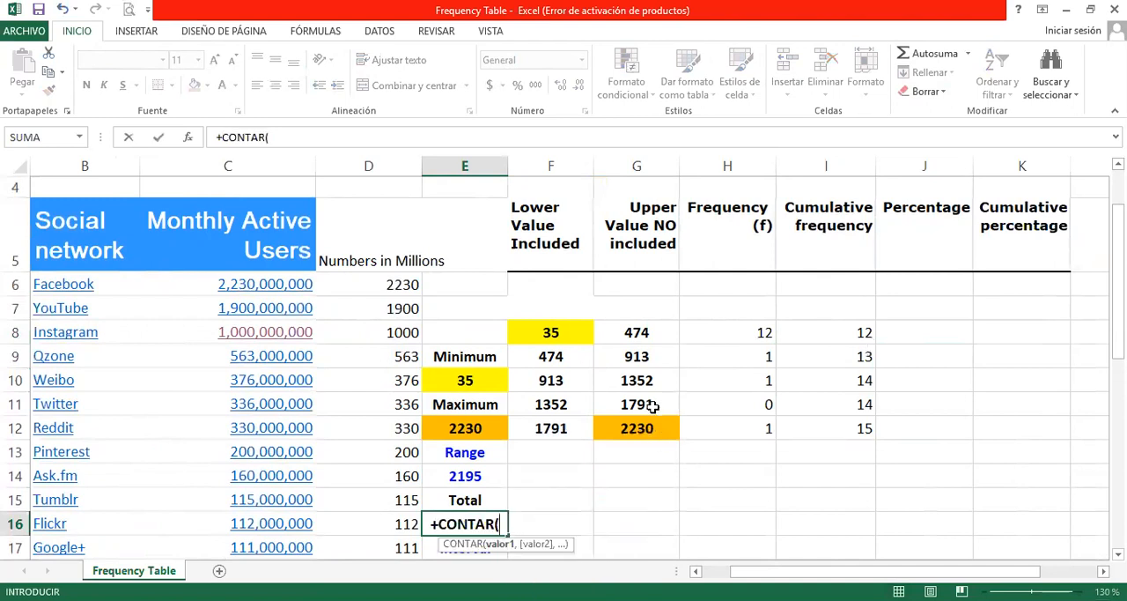
left_click(345, 286)
left_click_drag(346, 285, 351, 526)
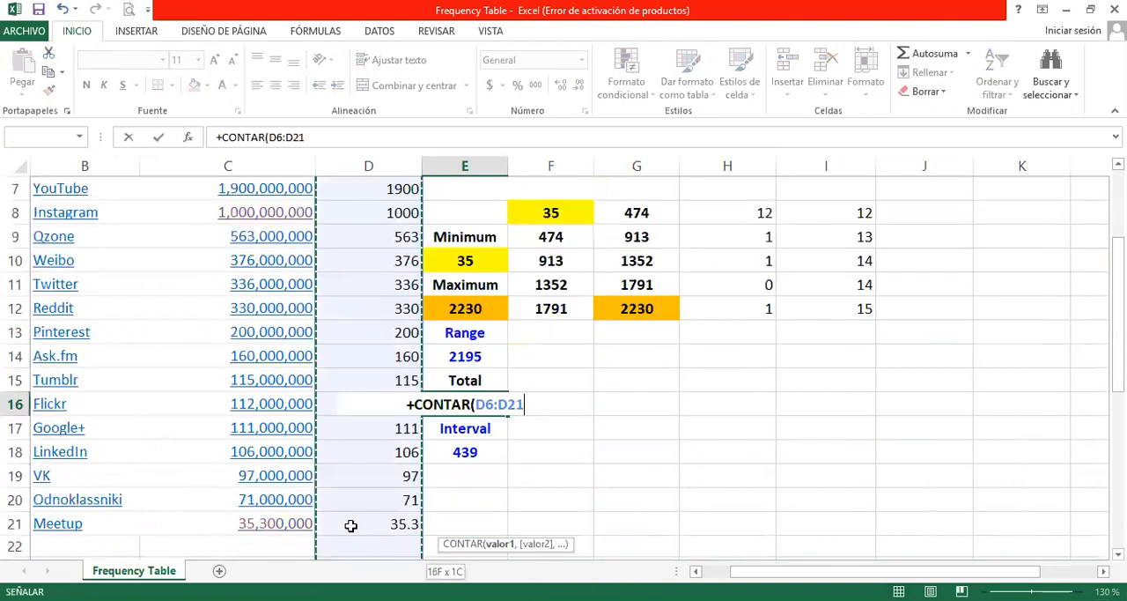
key("Return")
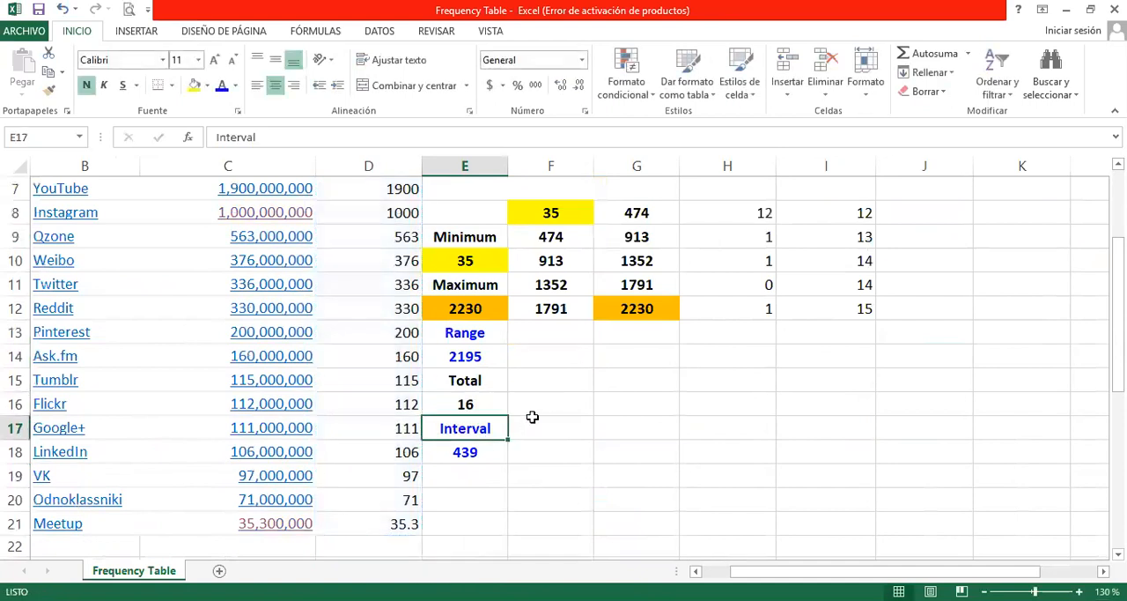
Step: Enter the Percentage formula +H8/16 in J8 and fill it down through J12
scroll(702, 428, "up", 2)
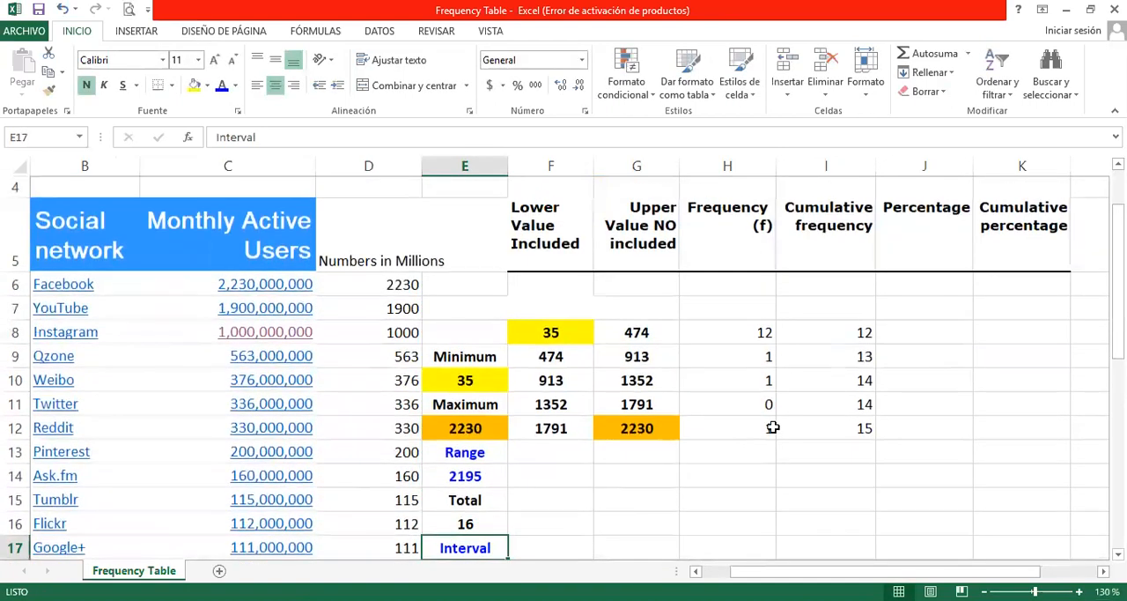
left_click(921, 335)
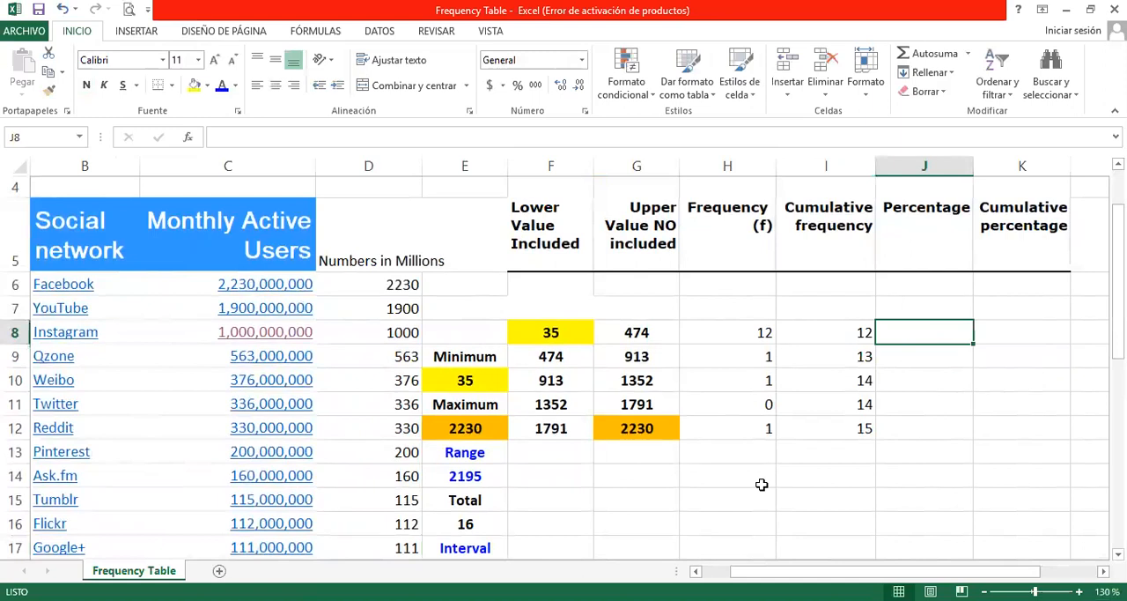
type("+")
left_click(736, 333)
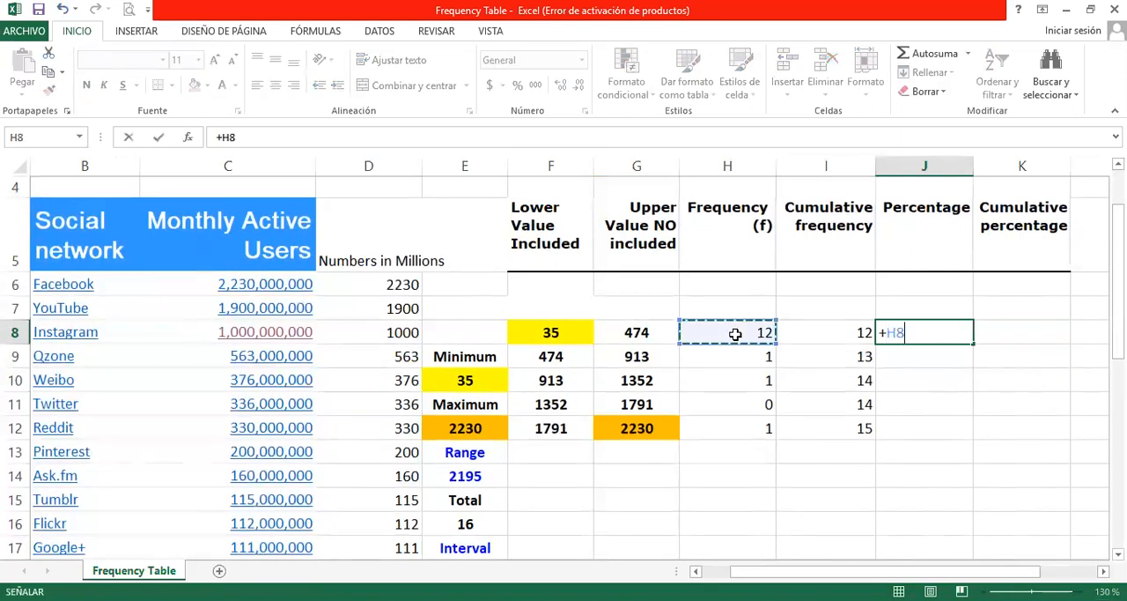
type("/")
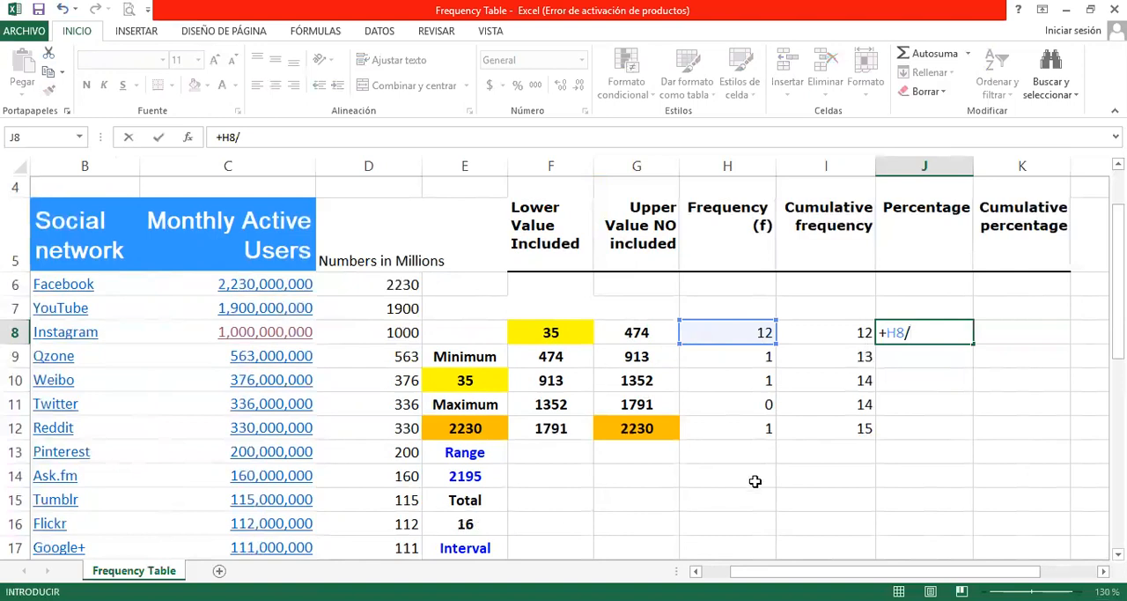
type("16")
key("Return")
left_click(939, 331)
left_click_drag(971, 343, 953, 432)
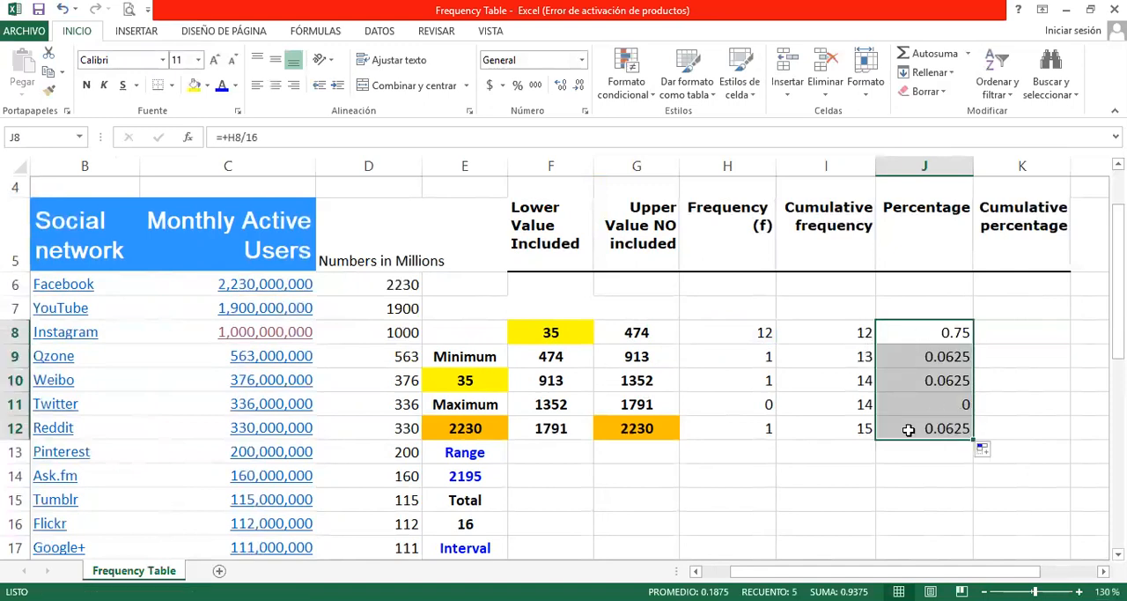
Step: Format the Percentage values in J8:J12 as percentages without decimals
left_click(579, 86)
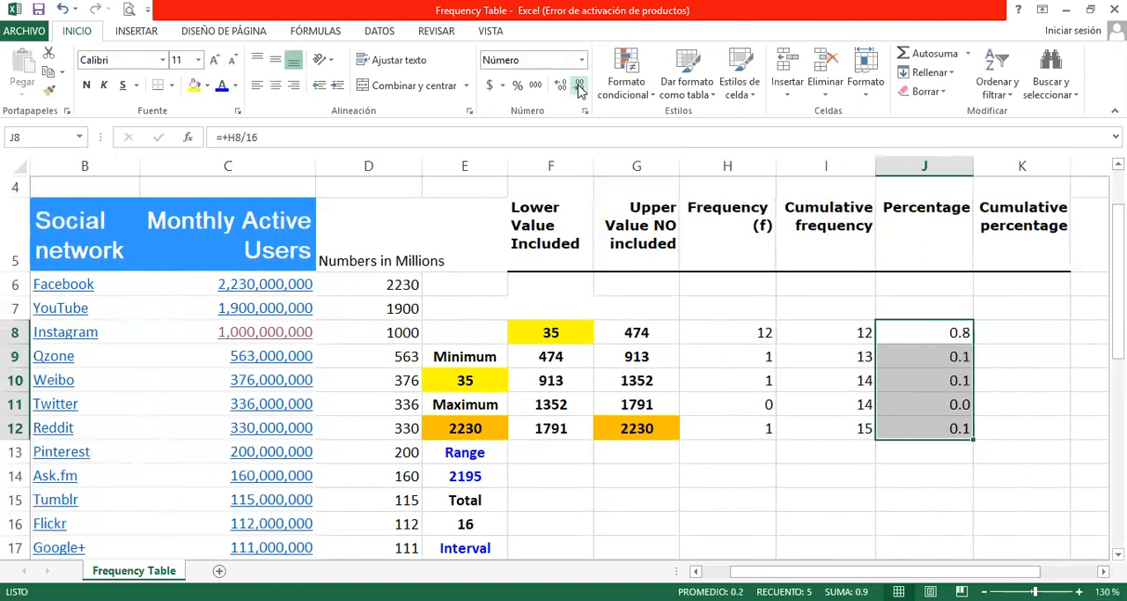
left_click(561, 85)
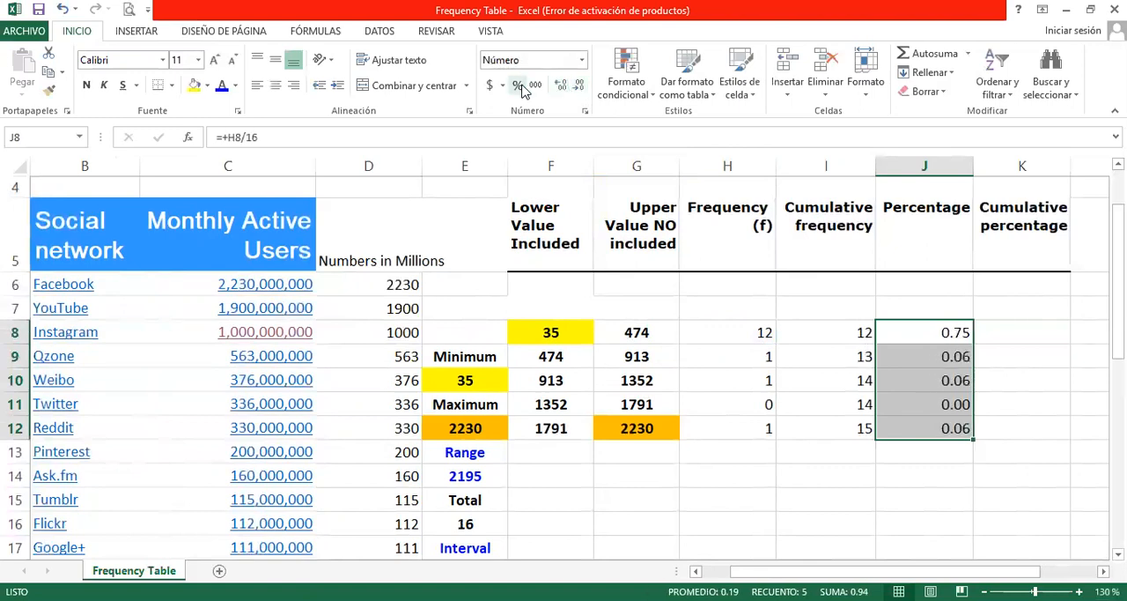
left_click(519, 86)
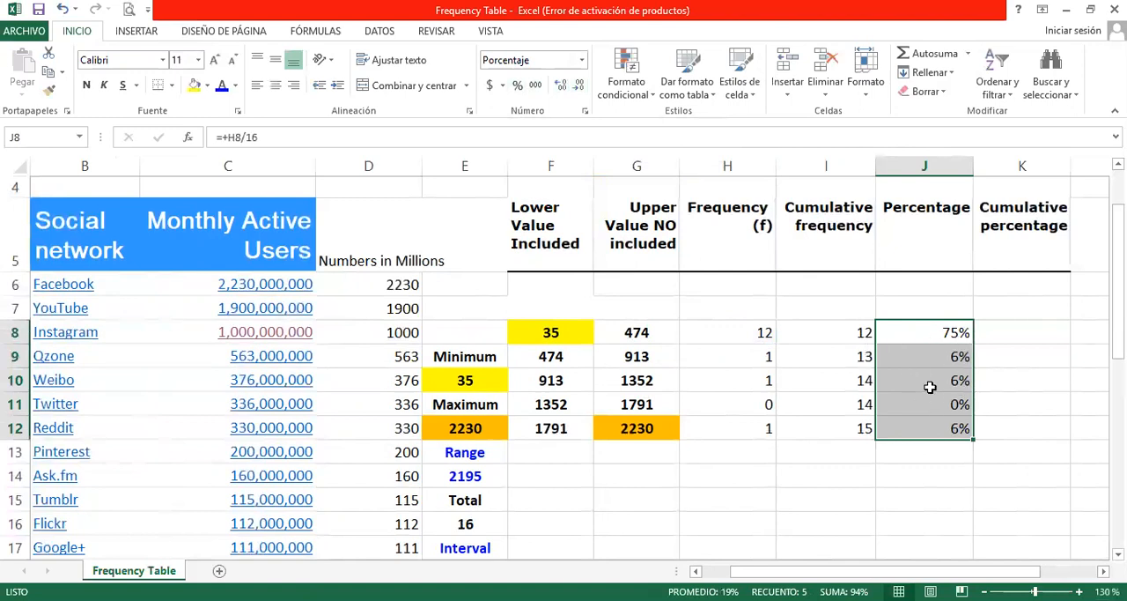
Step: Fill the Percentage formulas J8:J12 across into K8:K12 so Cumulative percentage divides each Cumulative frequency by 16
left_click(1020, 332)
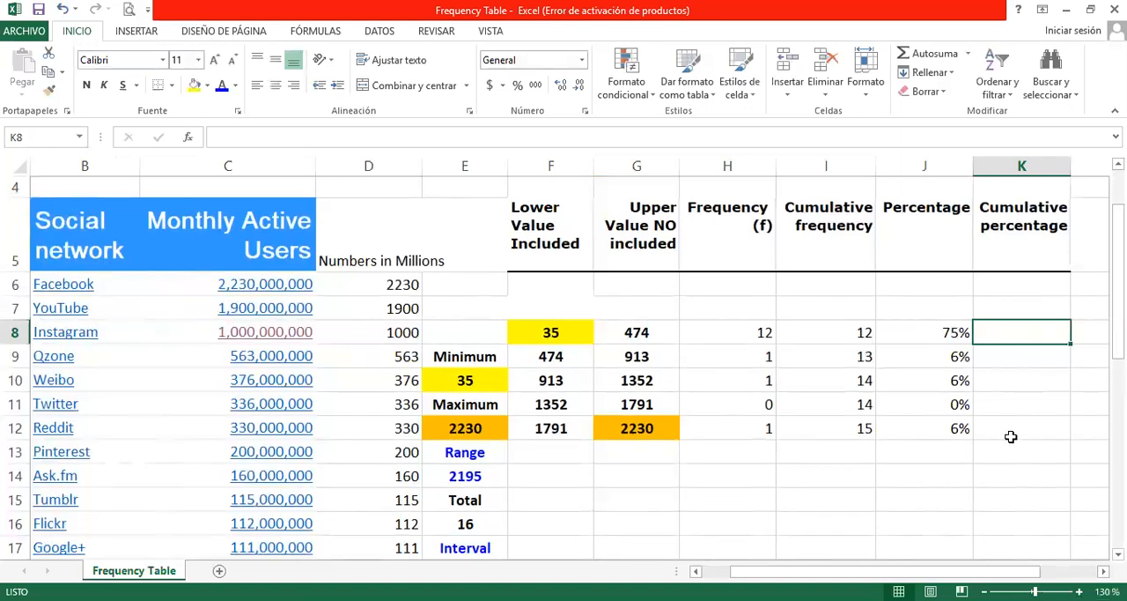
left_click(830, 331)
left_click_drag(831, 331, 833, 425)
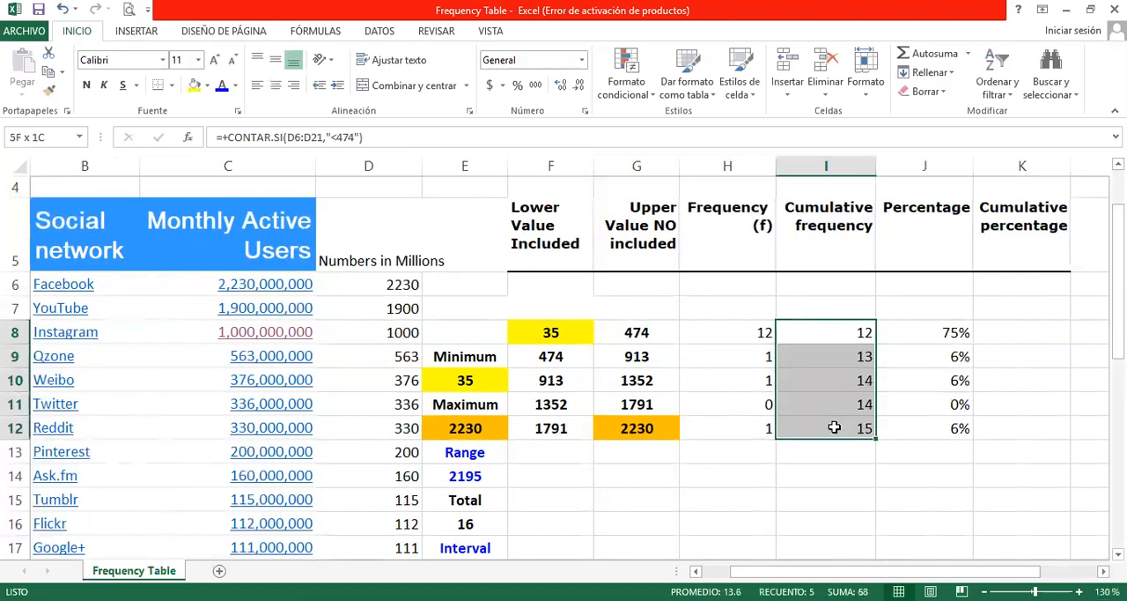
left_click_drag(931, 332, 1061, 439)
left_click(1030, 431)
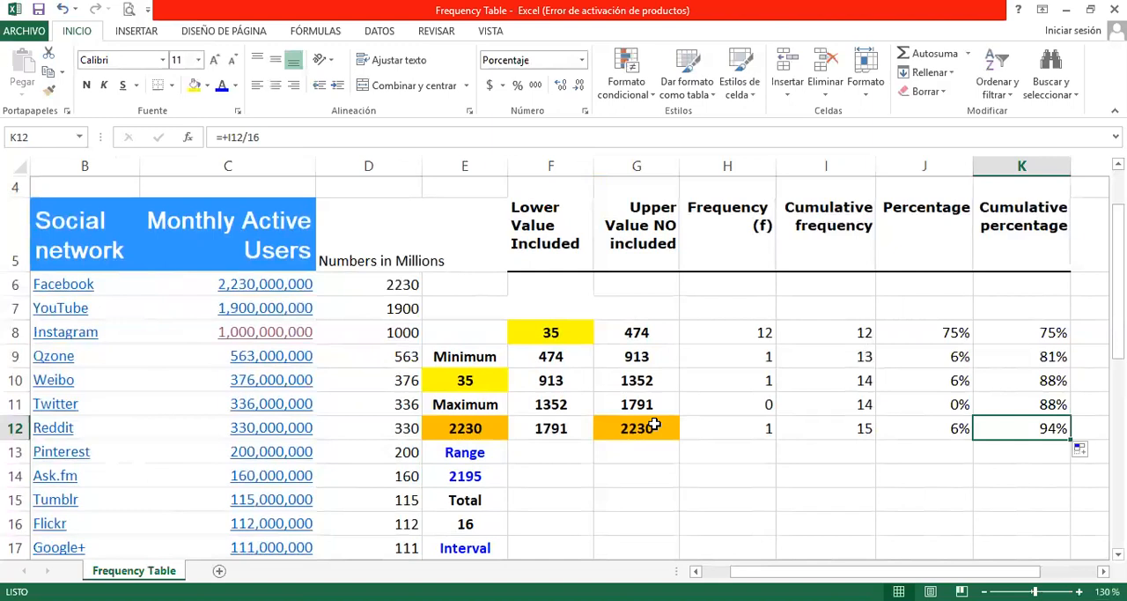
Step: Change the criterion of the CONTAR.SI formula in I12 to "<=2230" and check the last class's Cumulative percentage
left_click(841, 430)
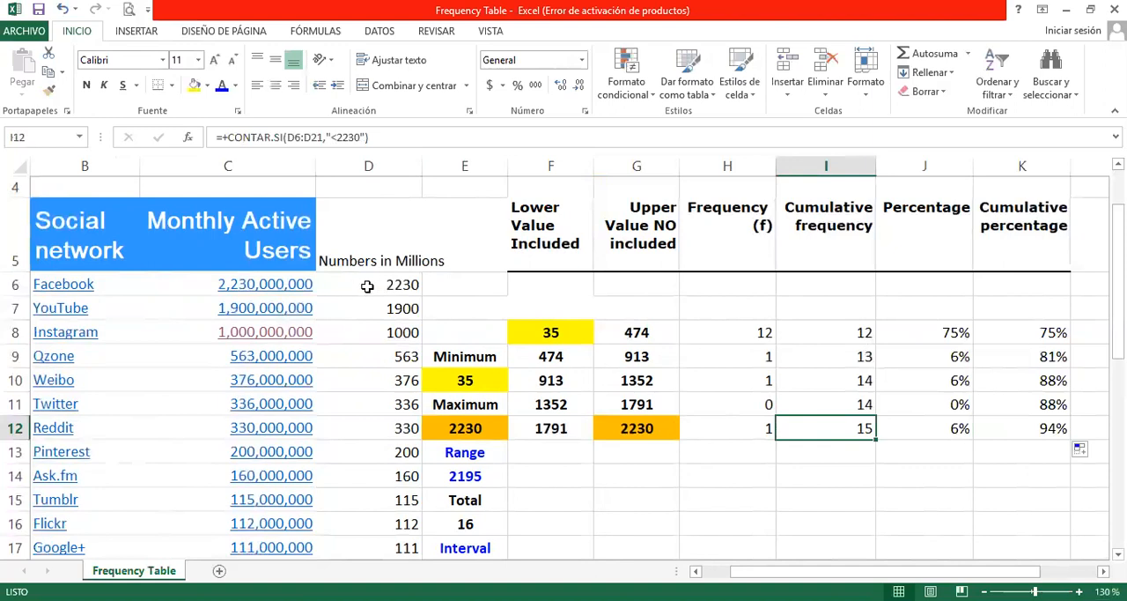
left_click(337, 138)
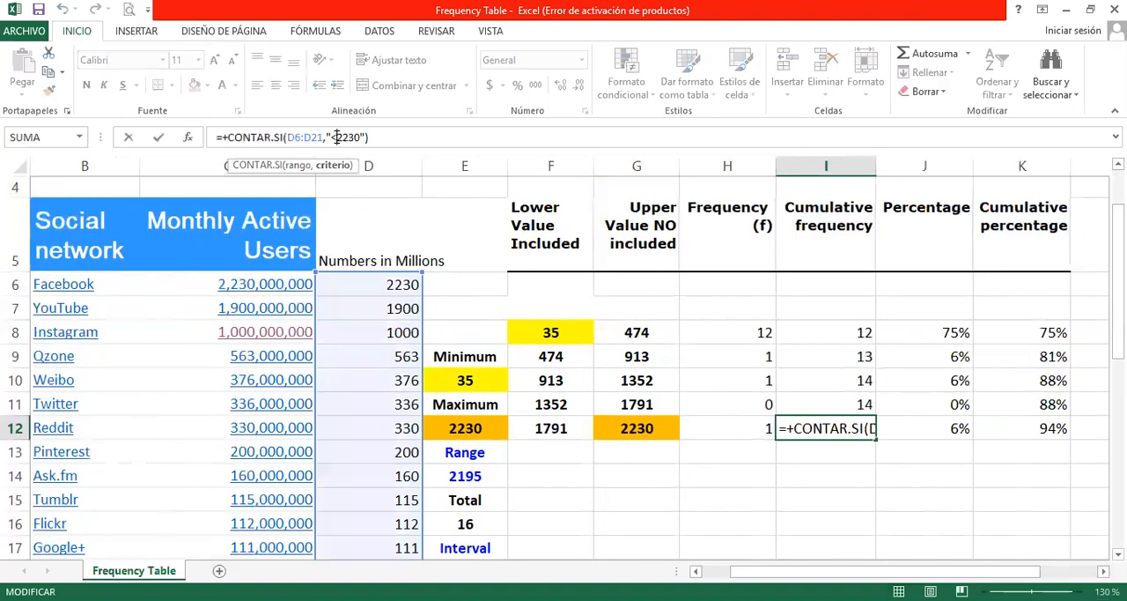
type("=")
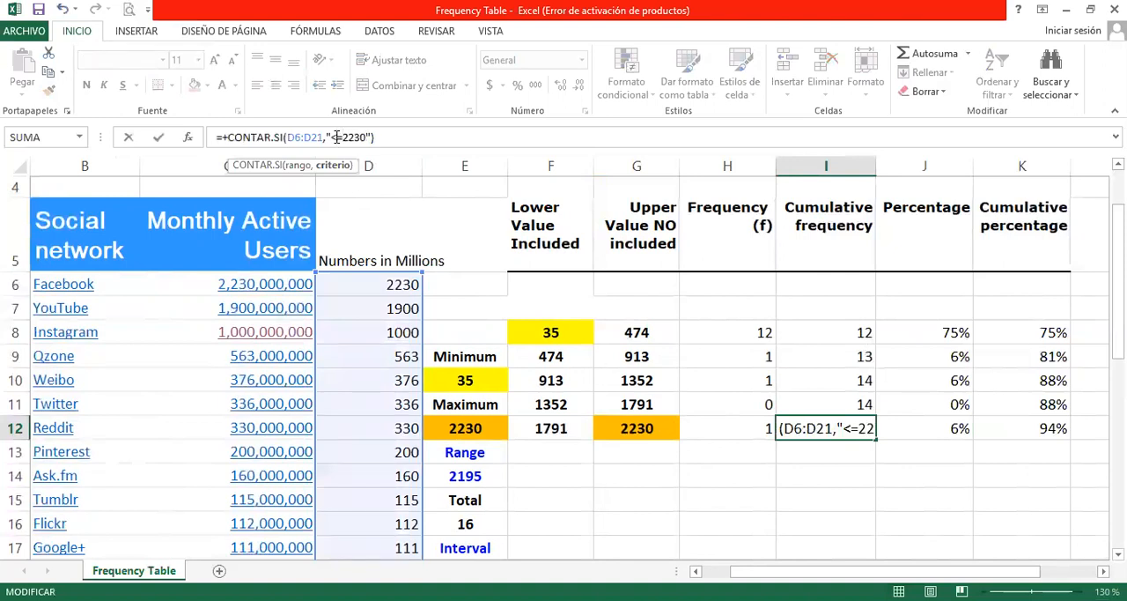
key("Return")
left_click(824, 428)
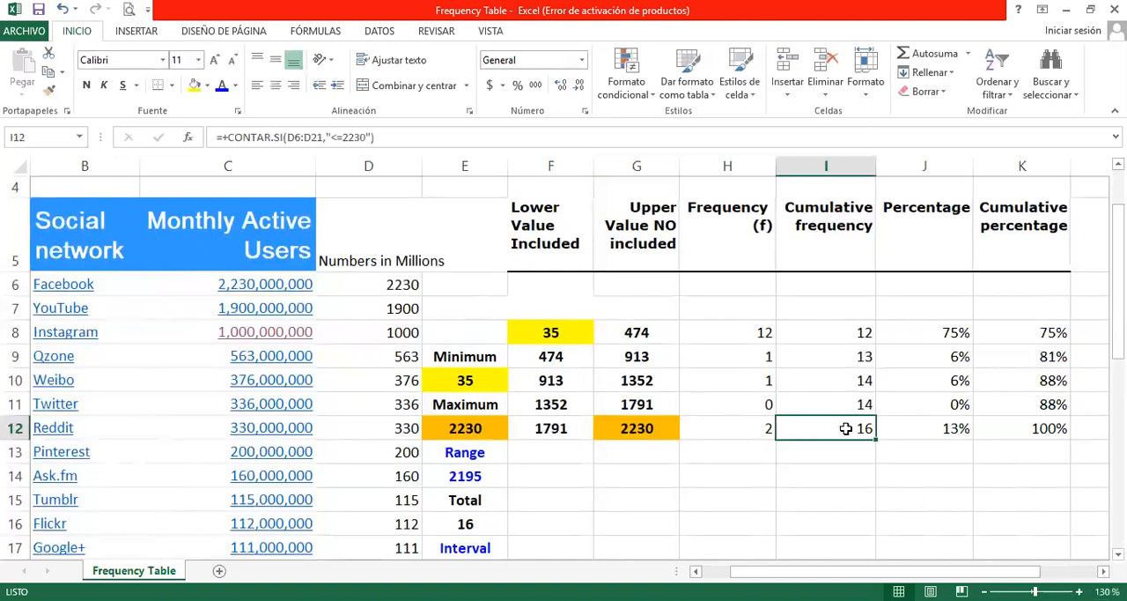
left_click(1029, 428)
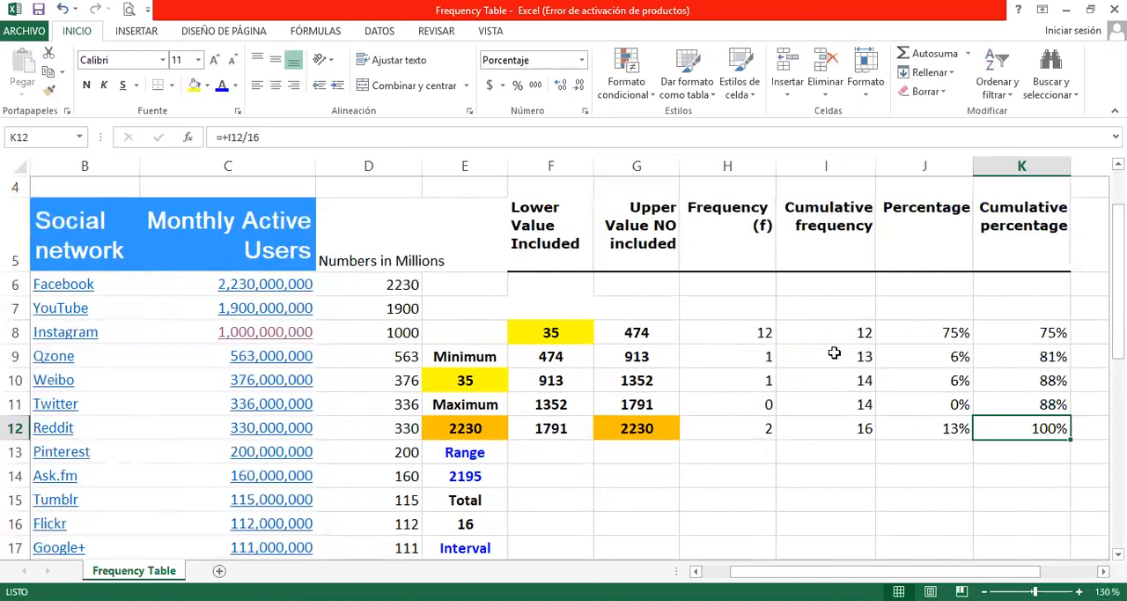
Step: Examine the Frequency values in H8:H10 and the Cumulative frequency in I11 against their class limits
left_click(728, 355)
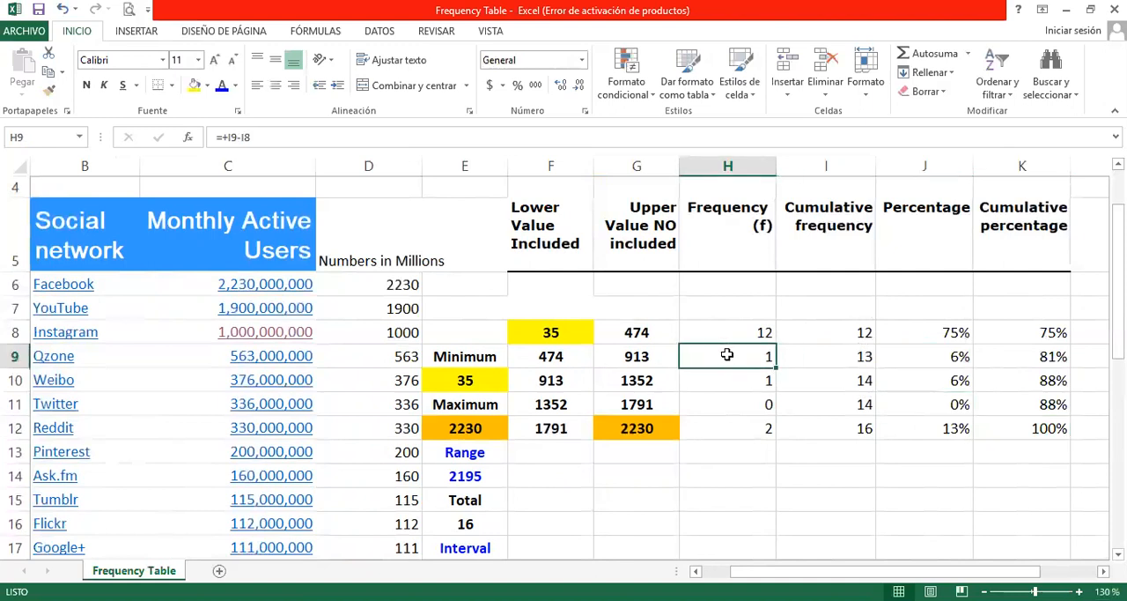
left_click(738, 377)
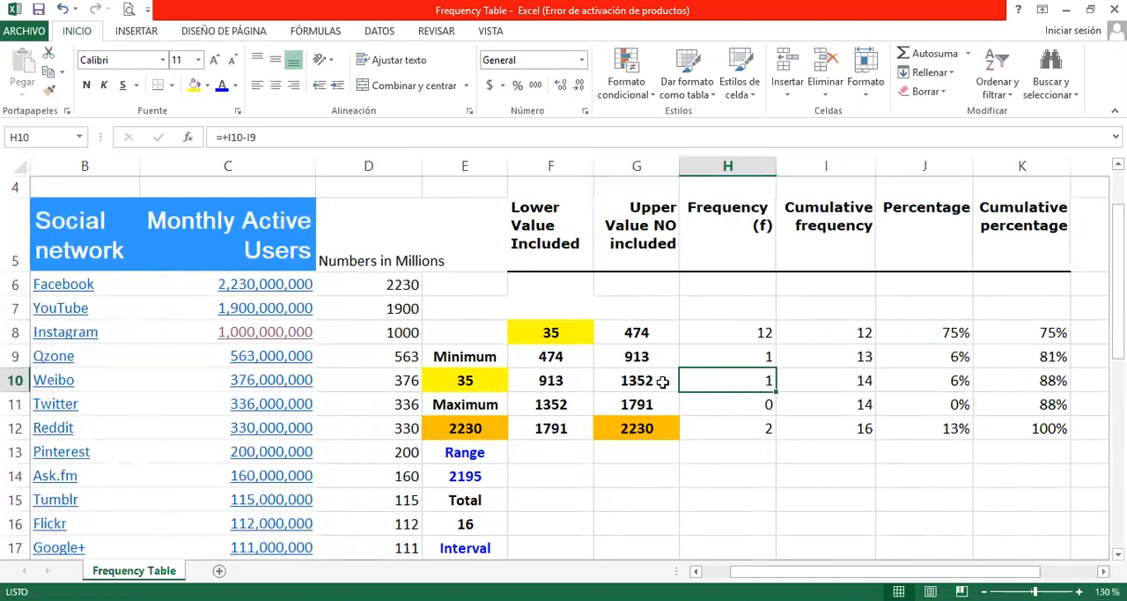
left_click(728, 332)
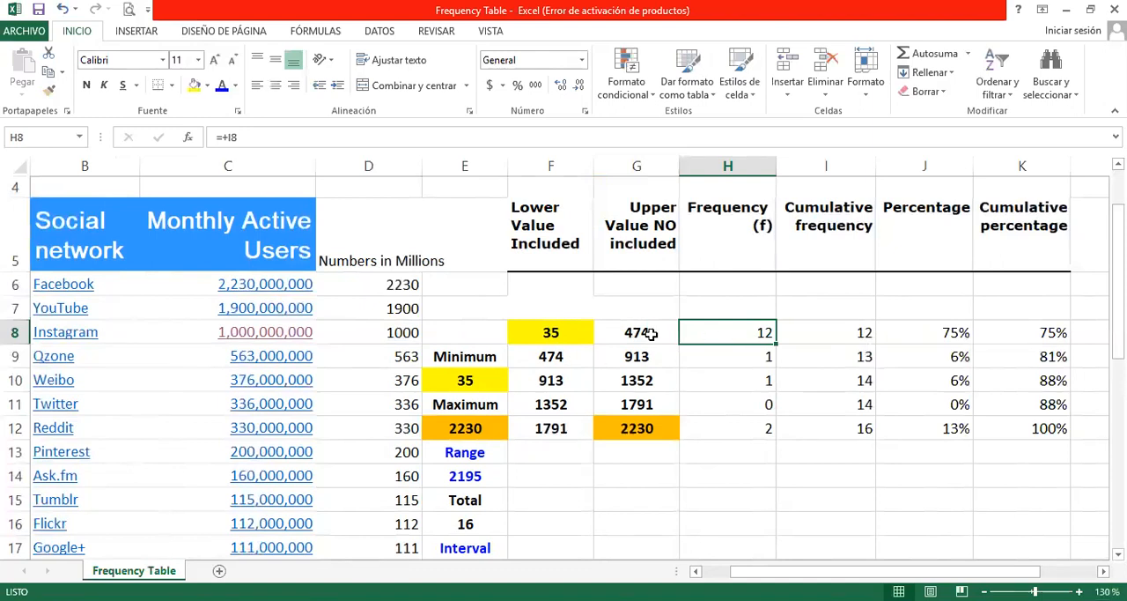
left_click(834, 402)
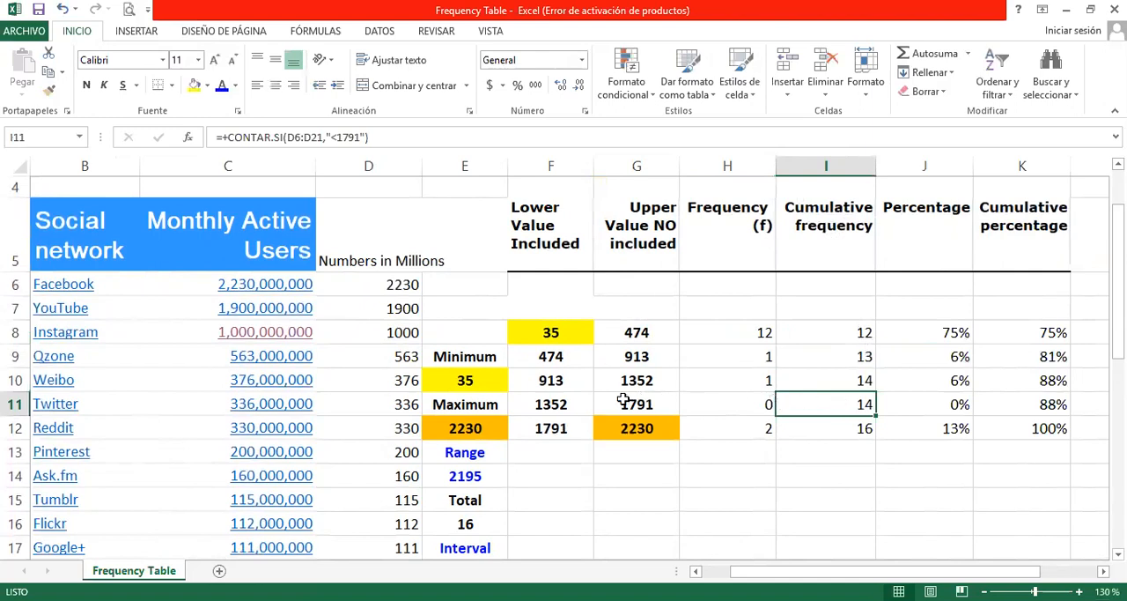
left_click(656, 402)
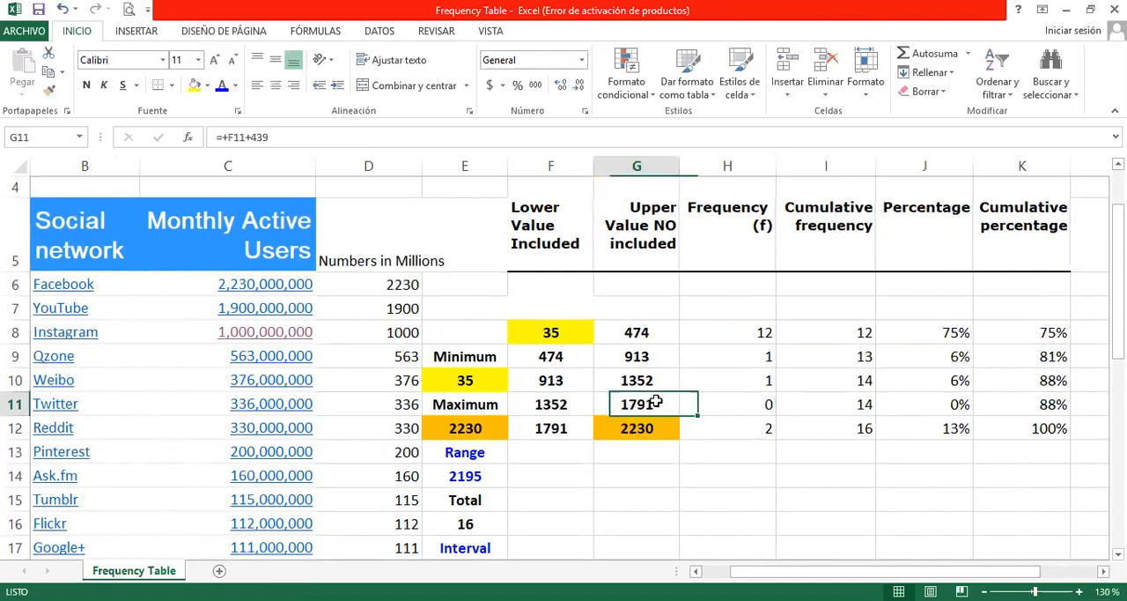
left_click(822, 407)
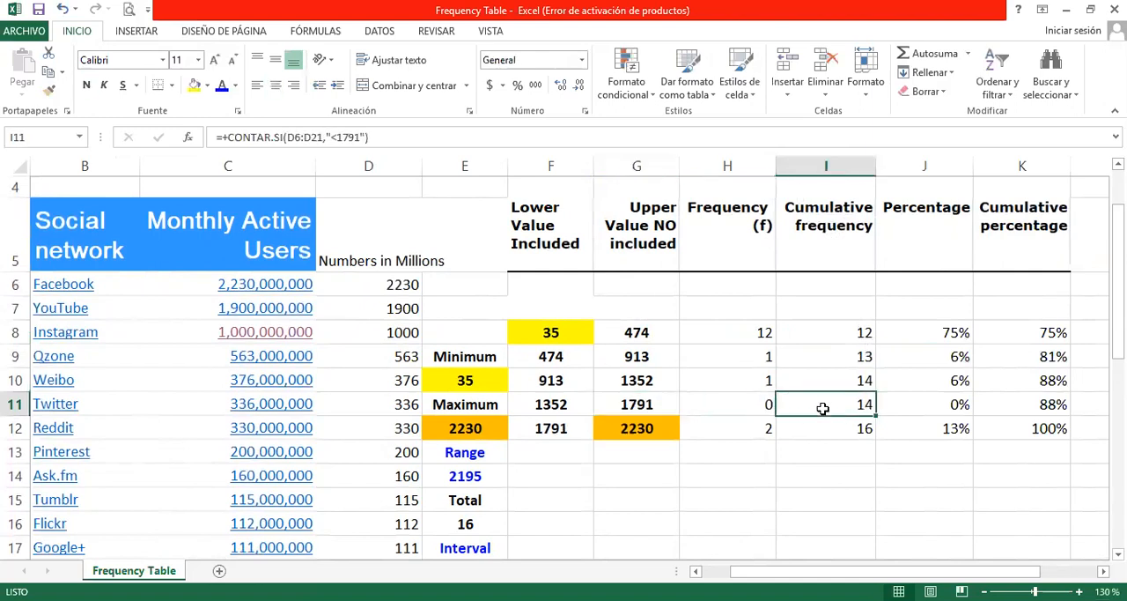
Step: Examine the Percentage values in J8 and J10 and the Cumulative percentage values in K9 and K10 against their class limits
left_click(921, 331)
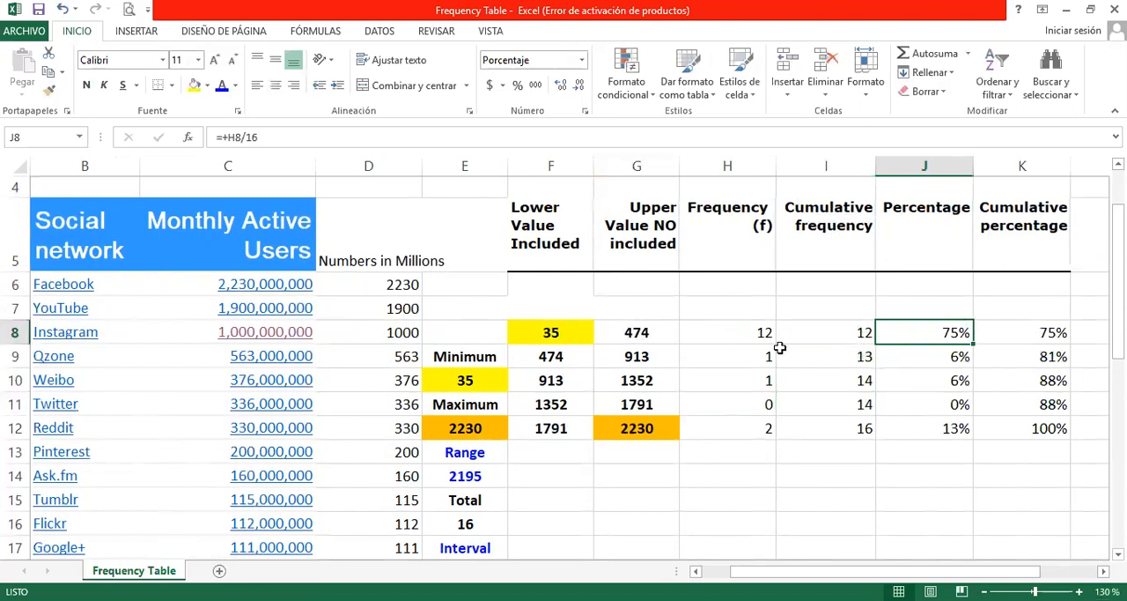
left_click(929, 381)
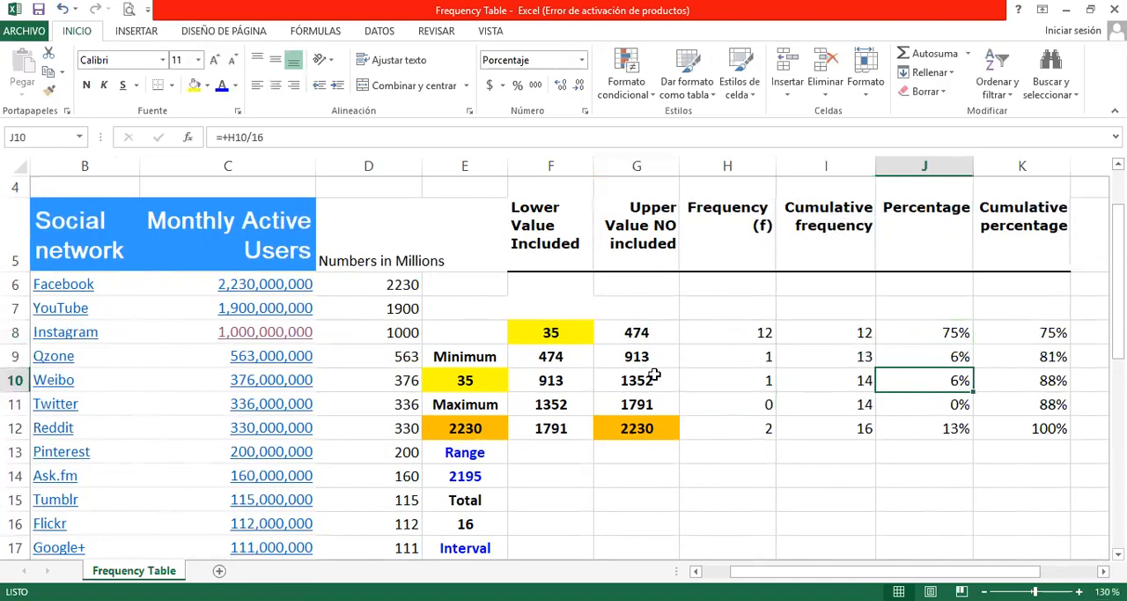
left_click_drag(573, 377, 620, 380)
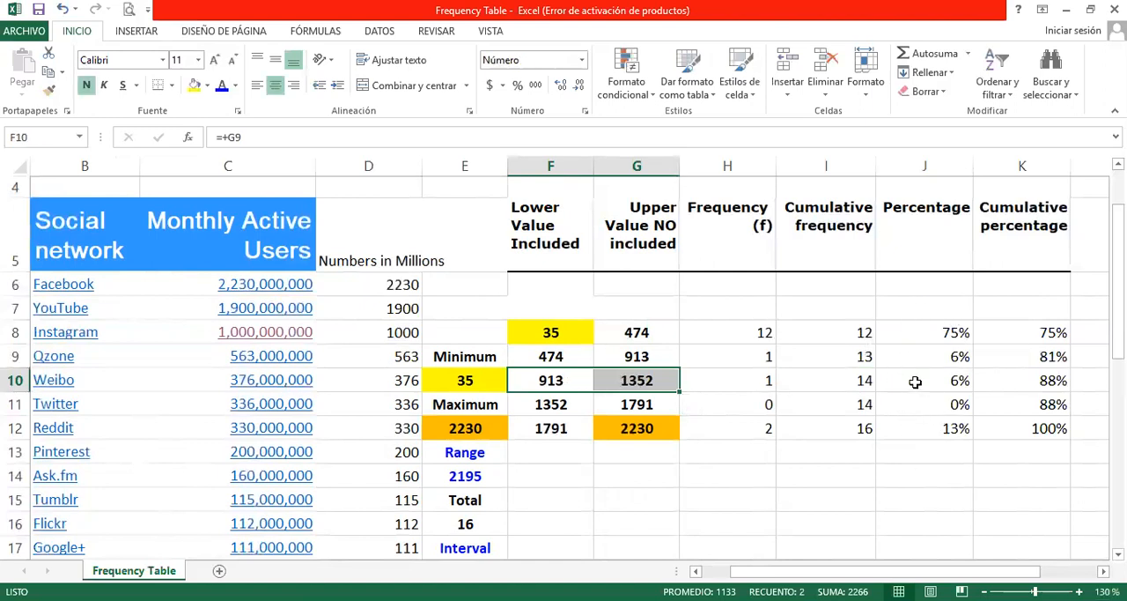
left_click_drag(558, 383, 627, 382)
left_click(923, 335)
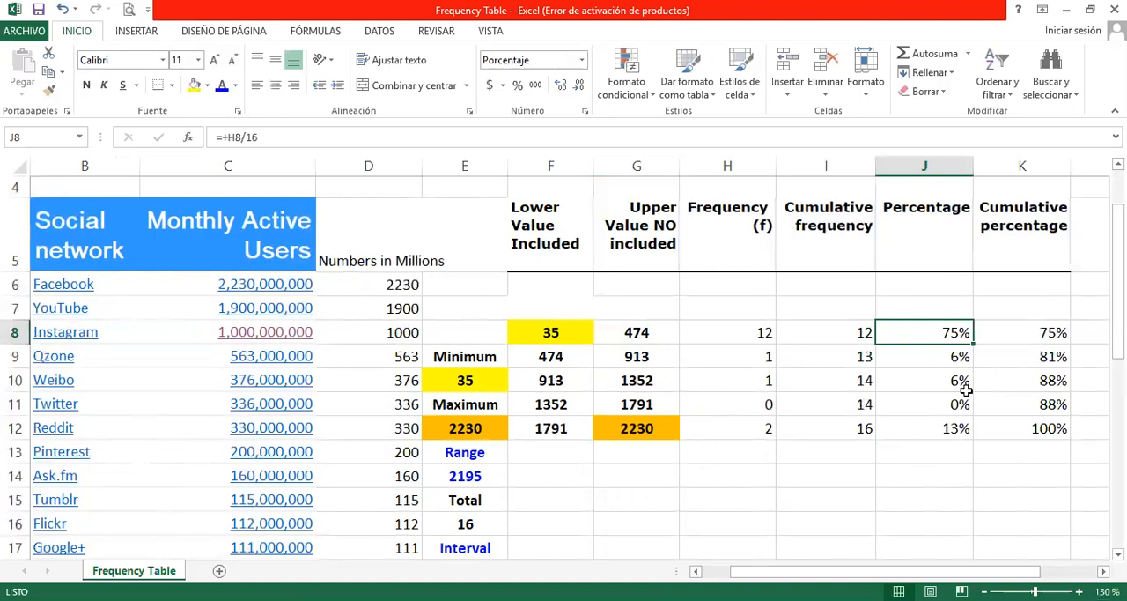
left_click(922, 381)
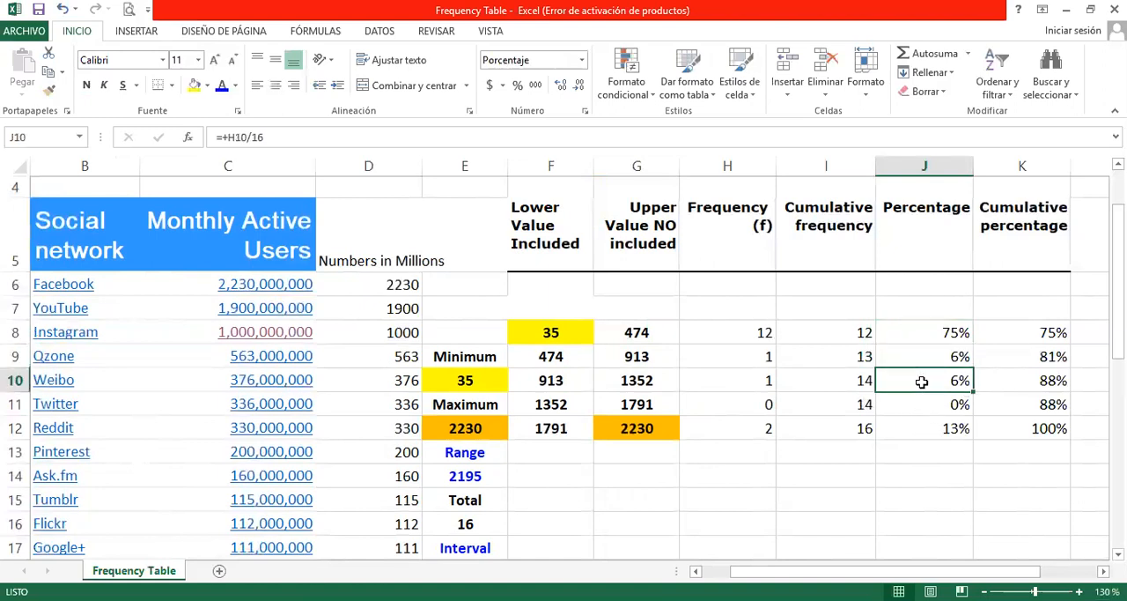
left_click(924, 329)
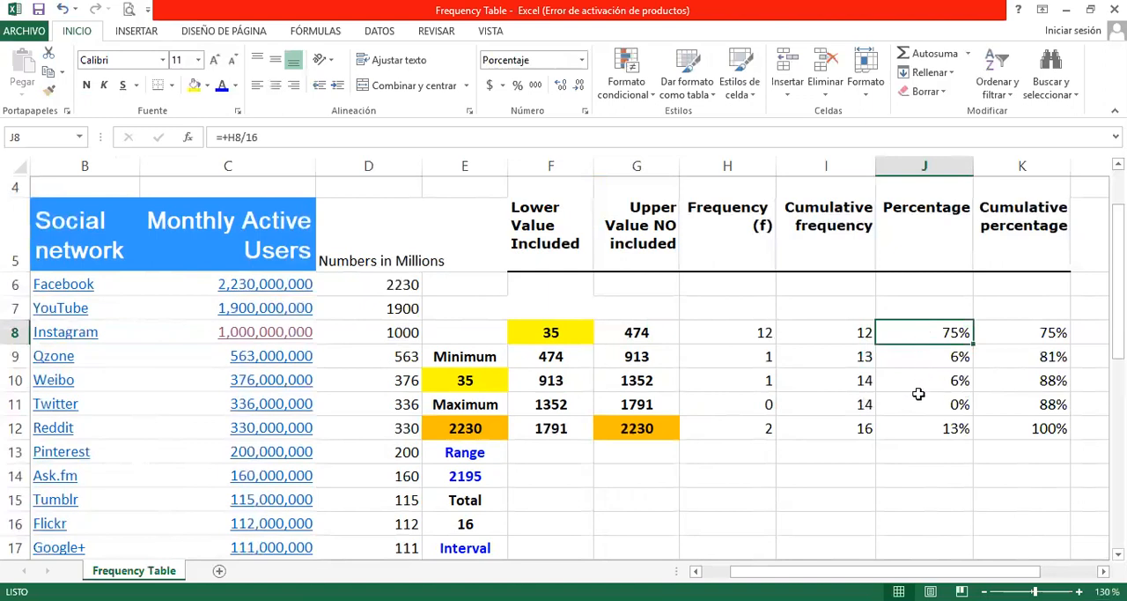
left_click(1017, 360)
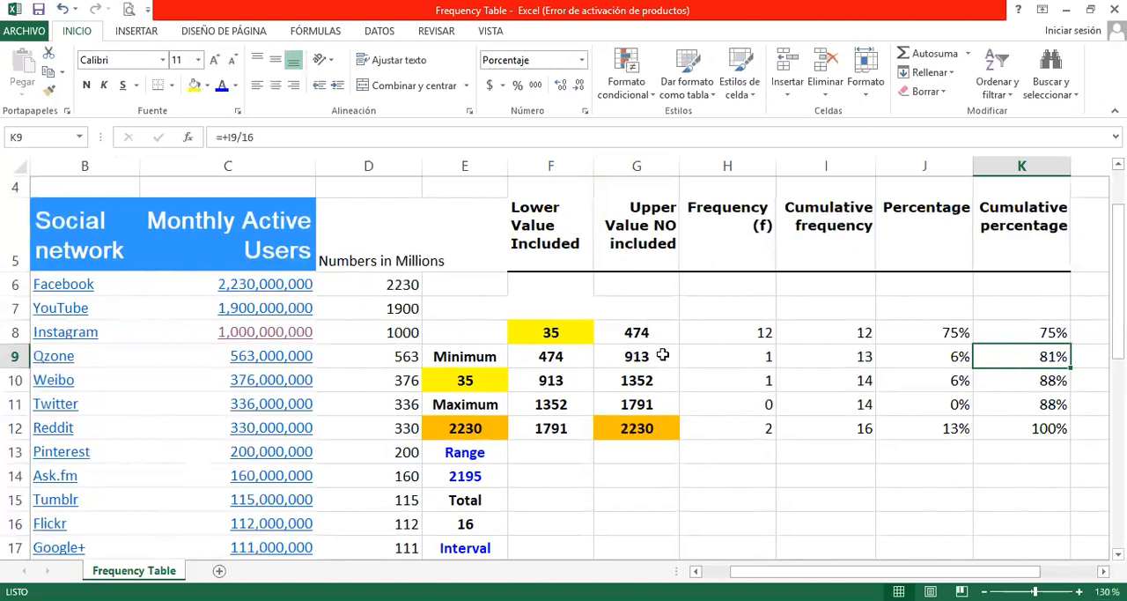
left_click(1019, 380)
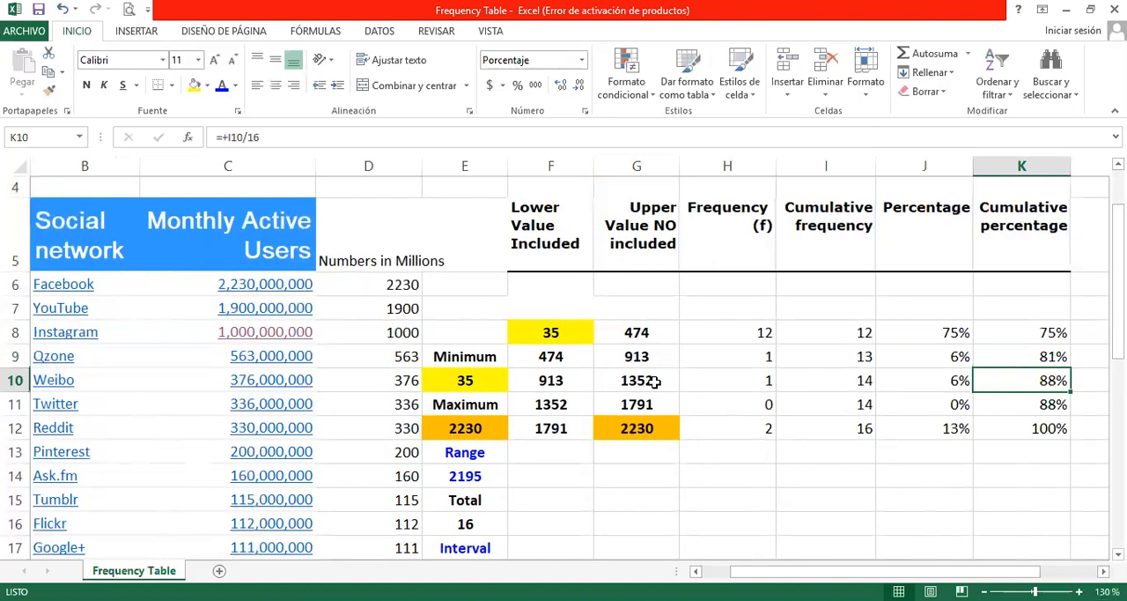
left_click(817, 476)
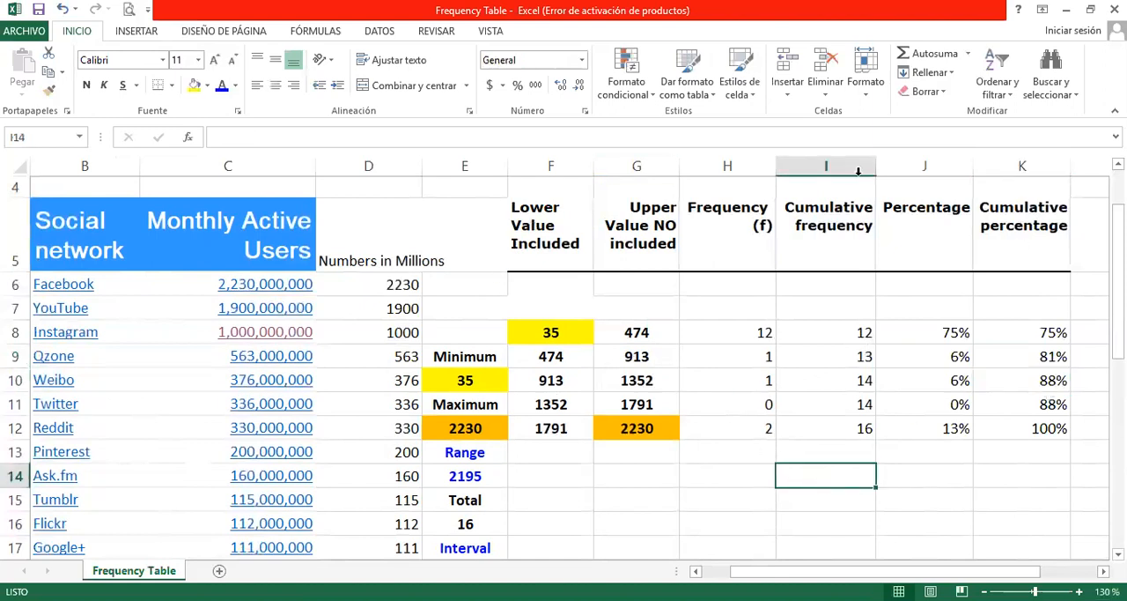